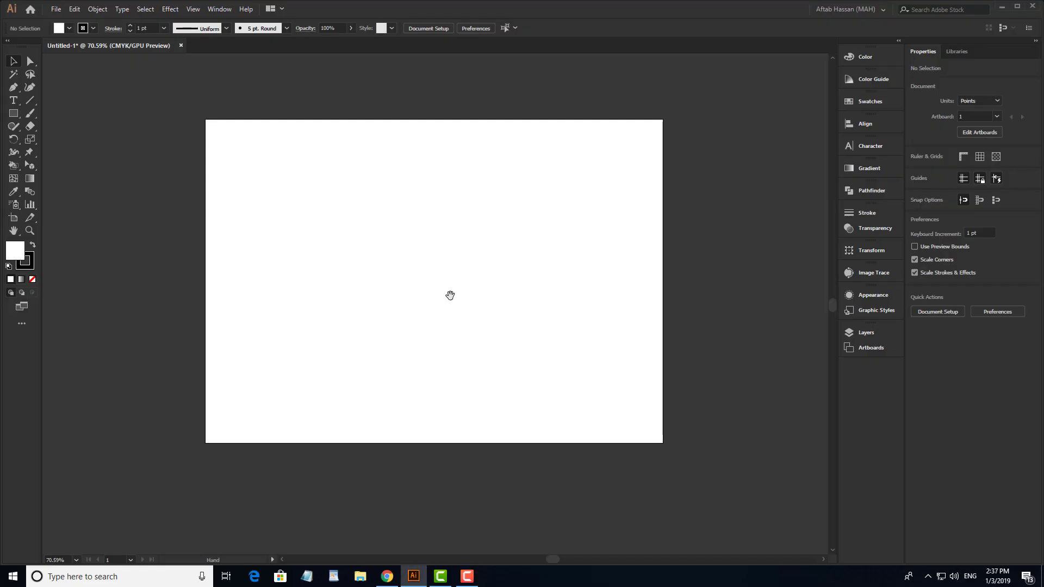
key("space")
left_click_drag(428, 275, 406, 283)
scroll(417, 288, "up", 1)
key("space")
scroll(419, 275, "down", 1)
key("space")
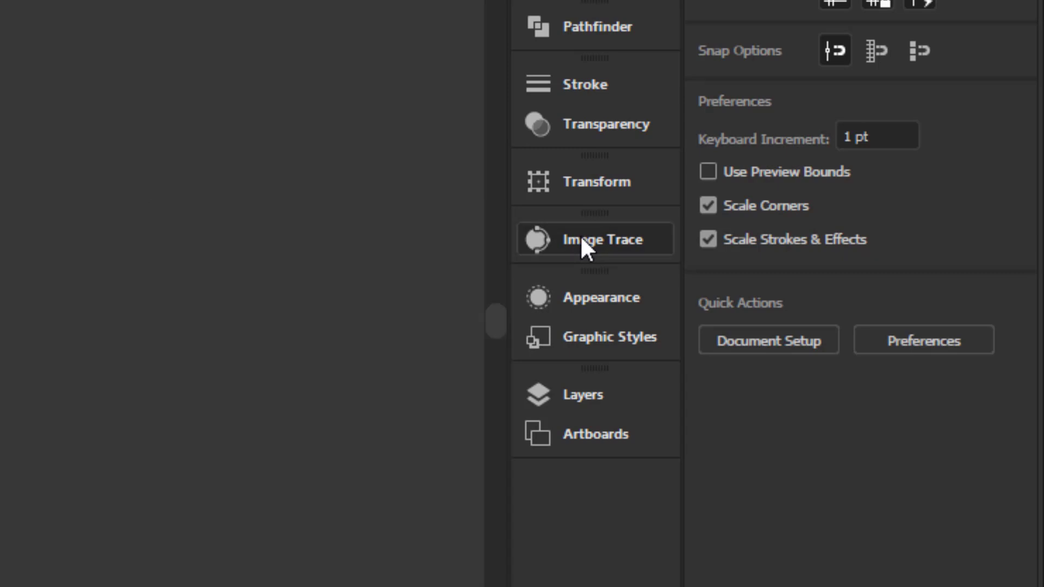
Open the Image Trace panel and keep it displayed beside the artboard
left_click(583, 244)
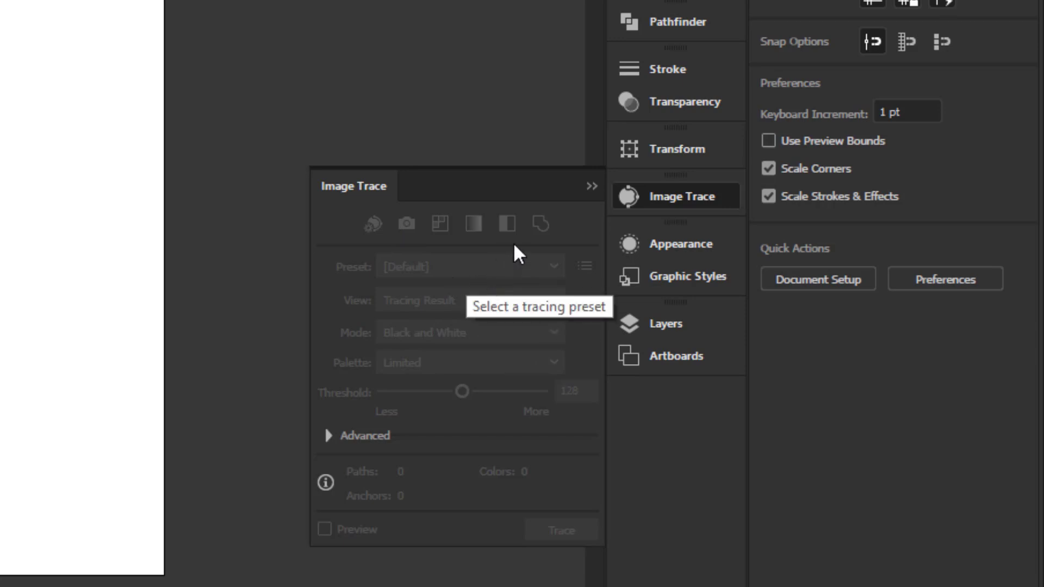
left_click(591, 186)
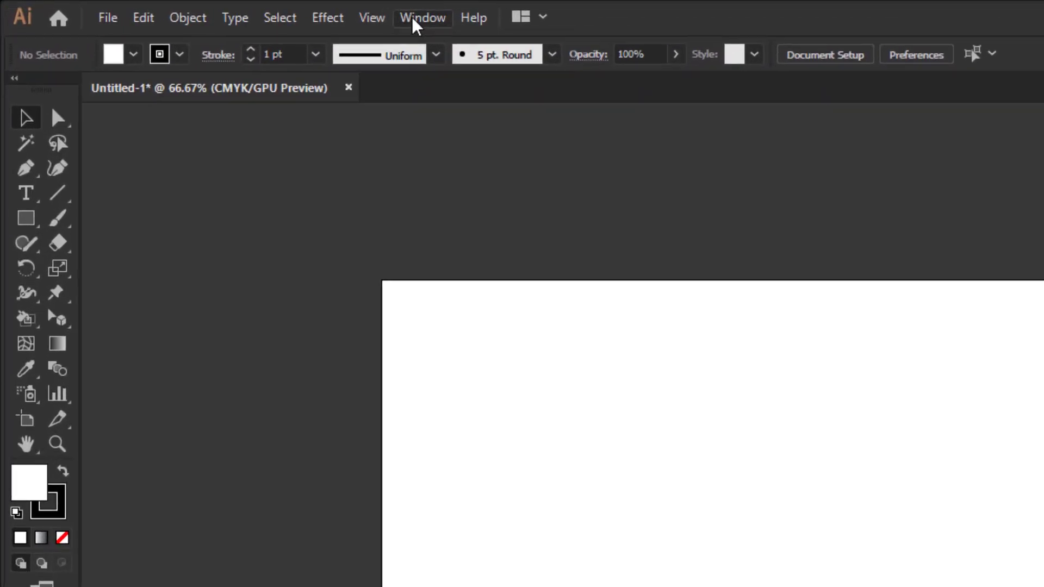
left_click(307, 14)
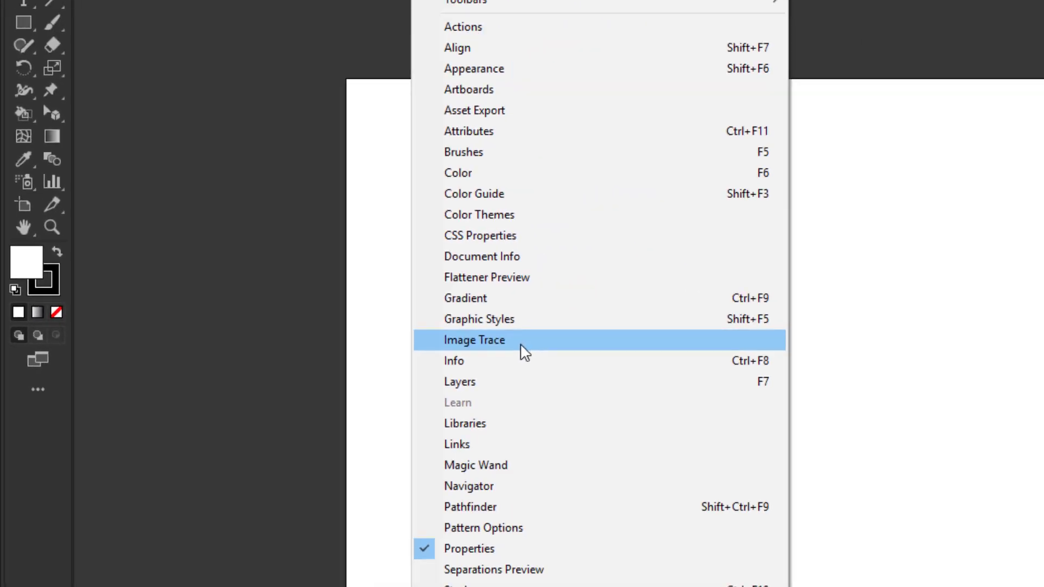
left_click(743, 391)
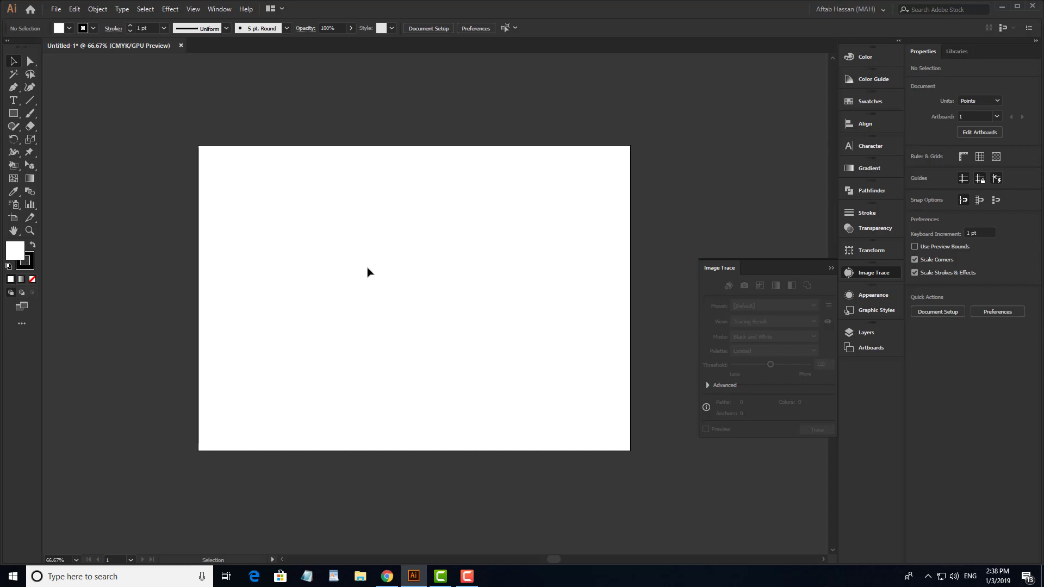
scroll(388, 276, "up", 1)
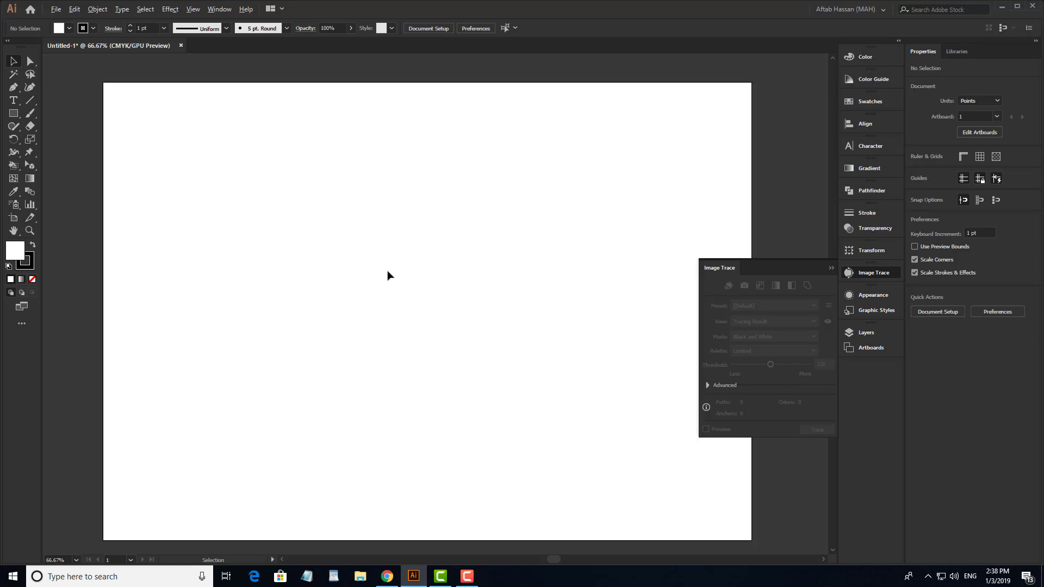
scroll(360, 267, "down", 1)
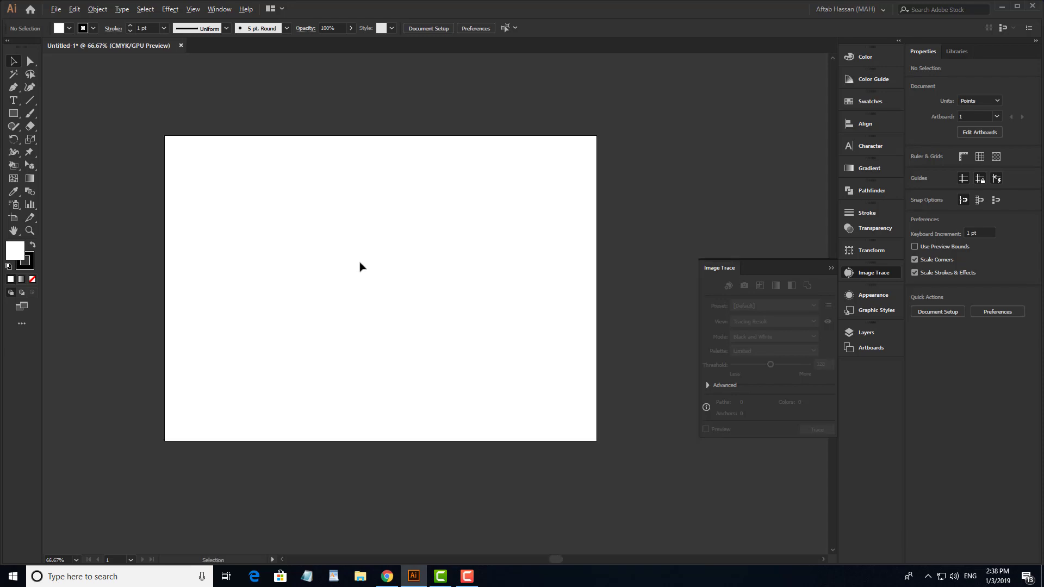
left_click_drag(359, 263, 360, 270)
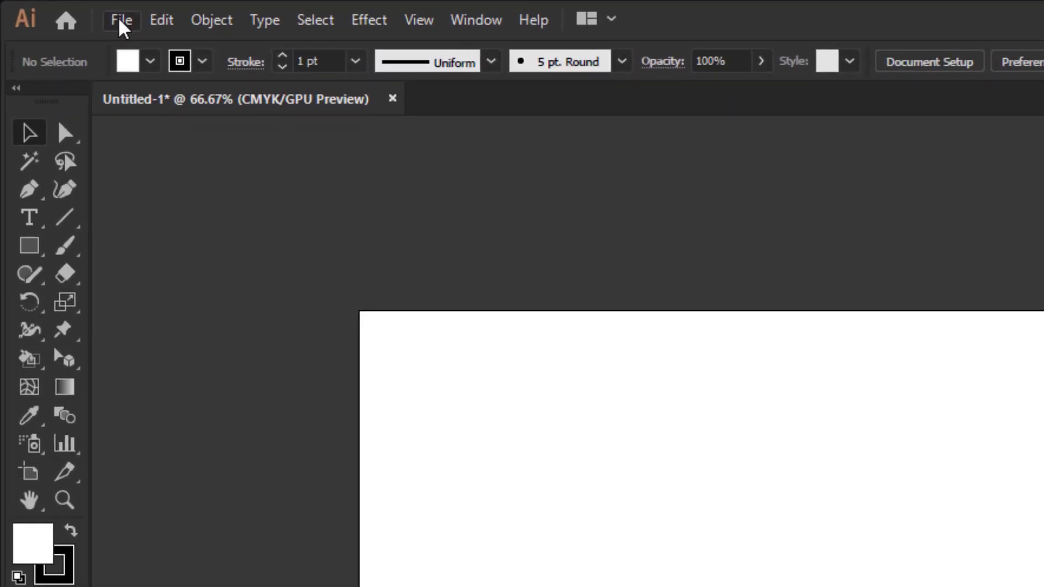
Start placing a file and browse to the Brand Pik folder inside the Desktop folder on the desktop
left_click(56, 10)
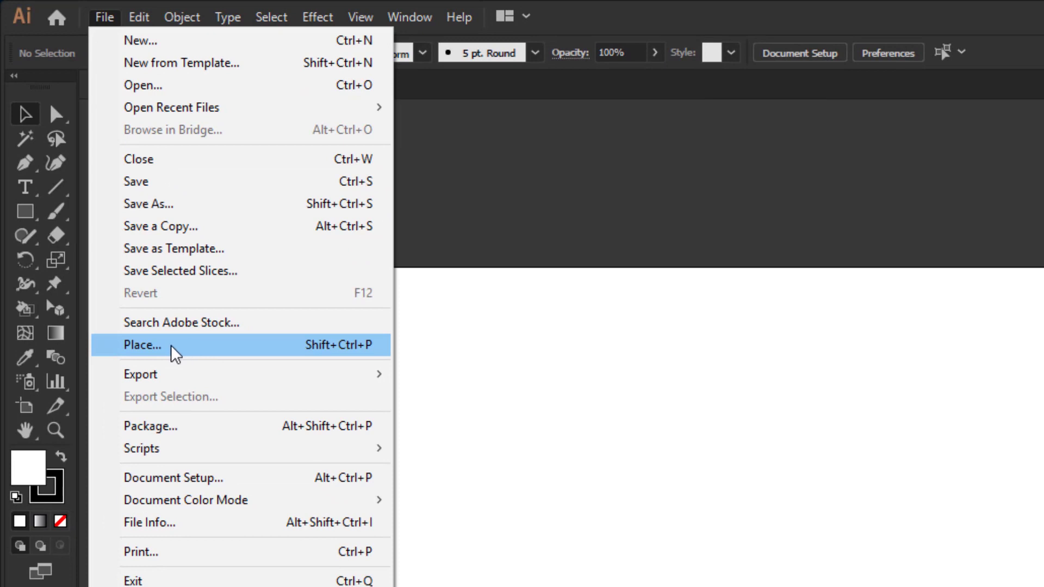
left_click(171, 345)
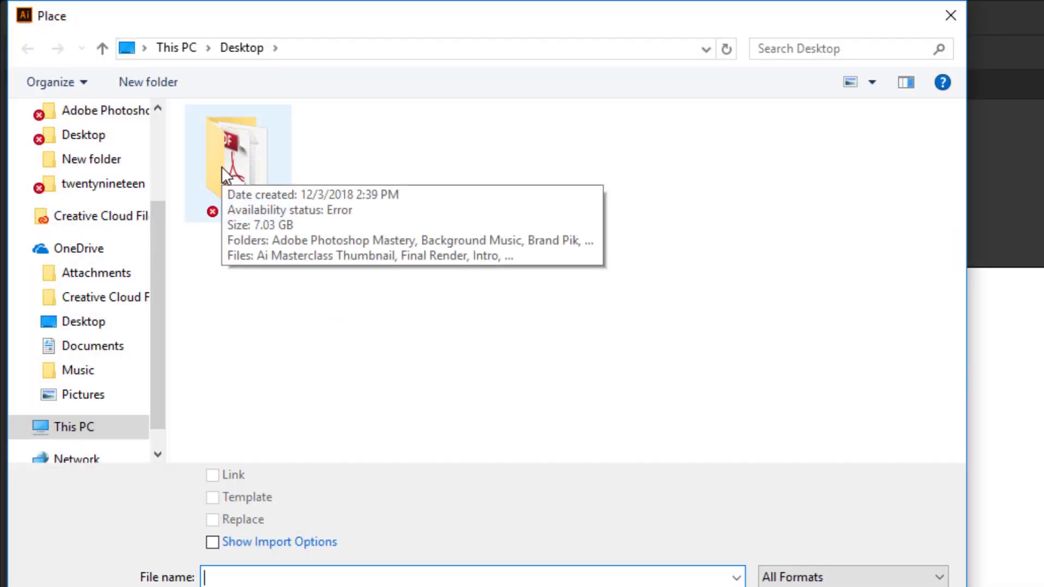
scroll(90, 211, "up", 1)
scroll(91, 212, "up", 2)
left_click(83, 153)
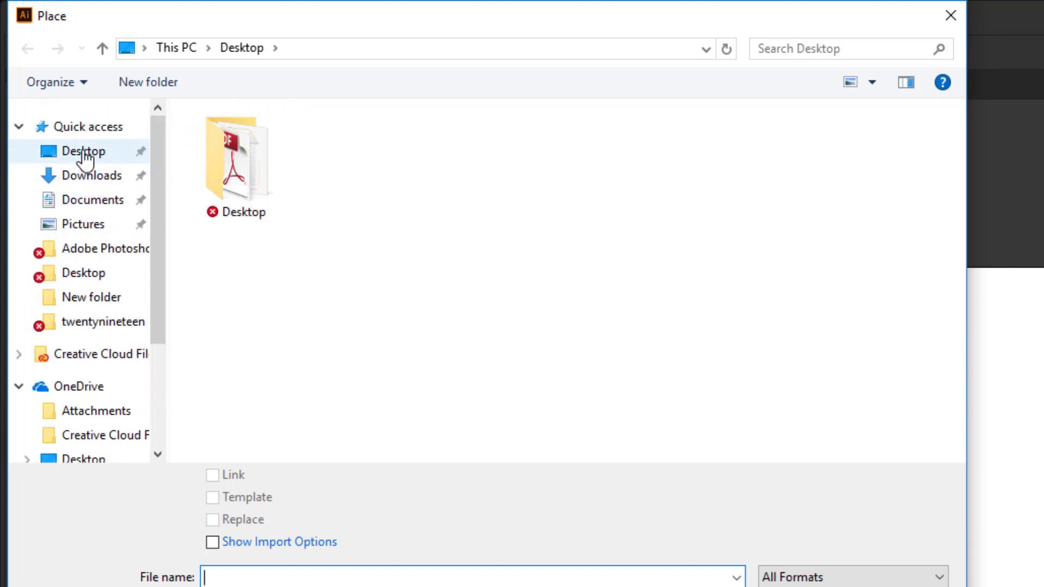
double_click(224, 169)
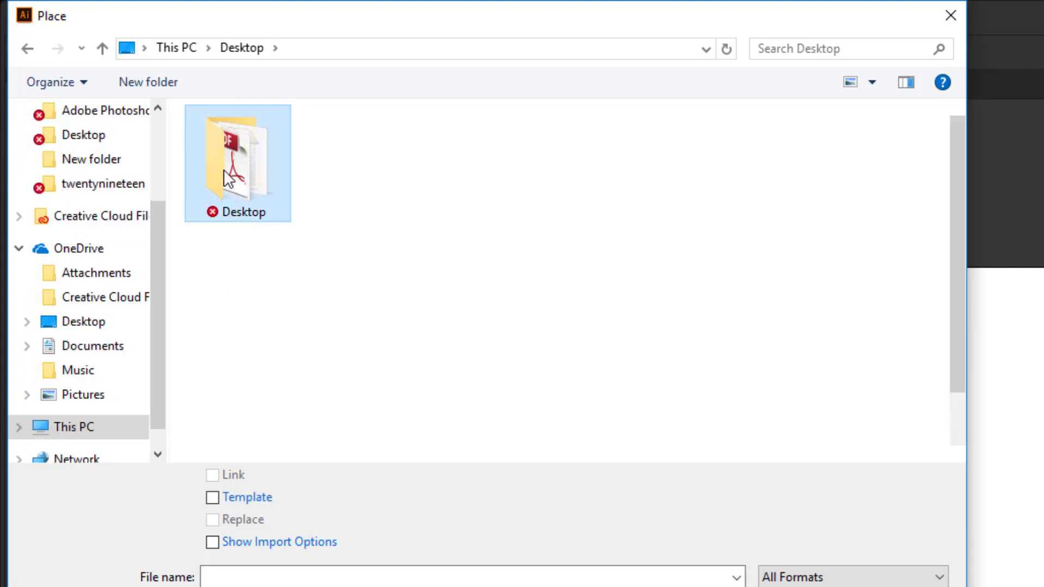
double_click(224, 169)
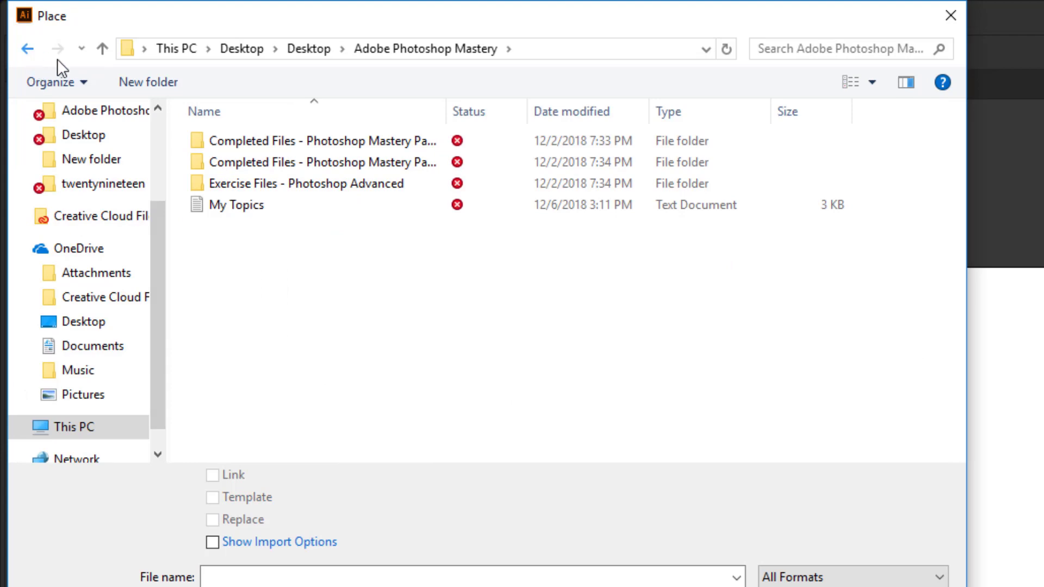
left_click(27, 48)
double_click(433, 192)
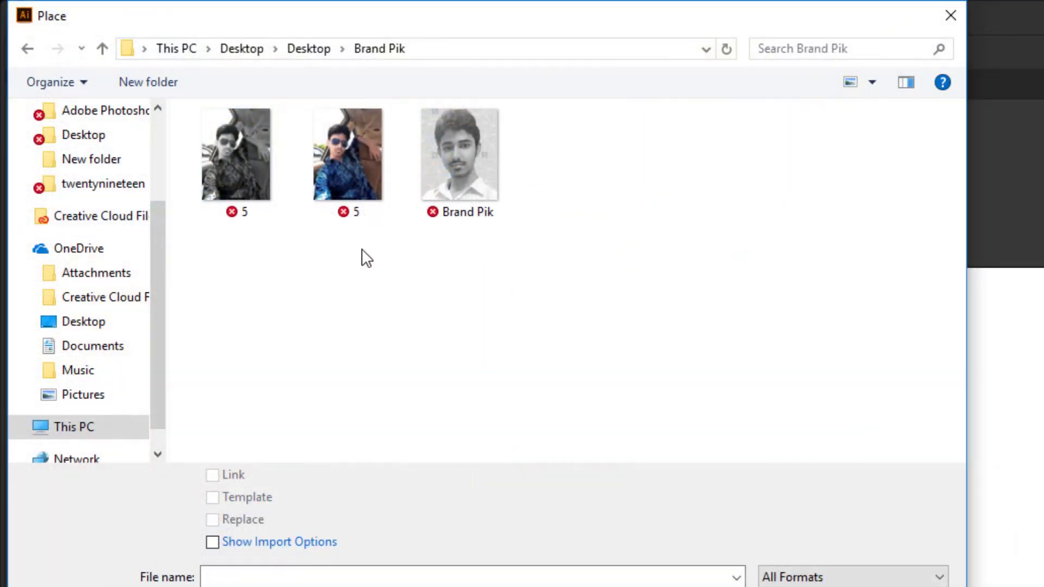
Place the colour photo 5 as a linked image about 446 × 595 pt, filling the artboard's height, and move it near the artboard's centre
left_click(350, 166)
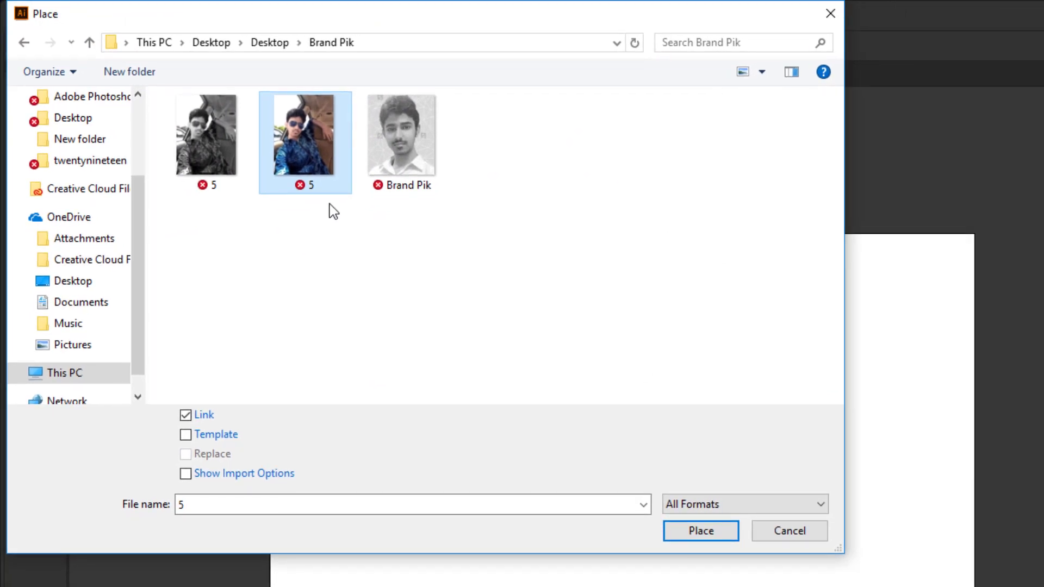
left_click(700, 531)
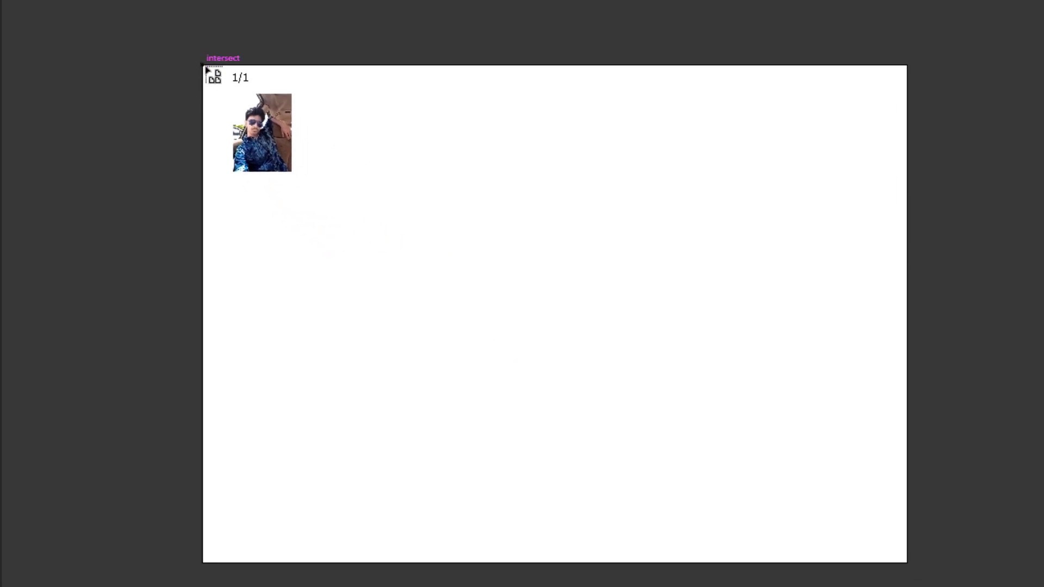
left_click_drag(206, 67, 696, 569)
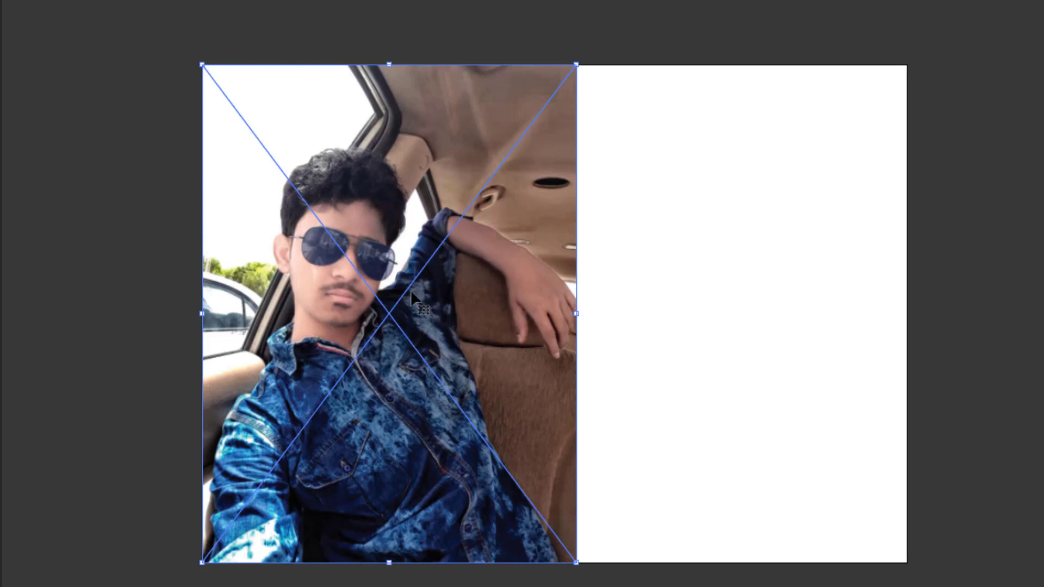
left_click_drag(411, 296, 590, 289)
Examine the pixel structure of the placed photo at high magnification around the forehead and the blue shirt
scroll(590, 265, "up", 1)
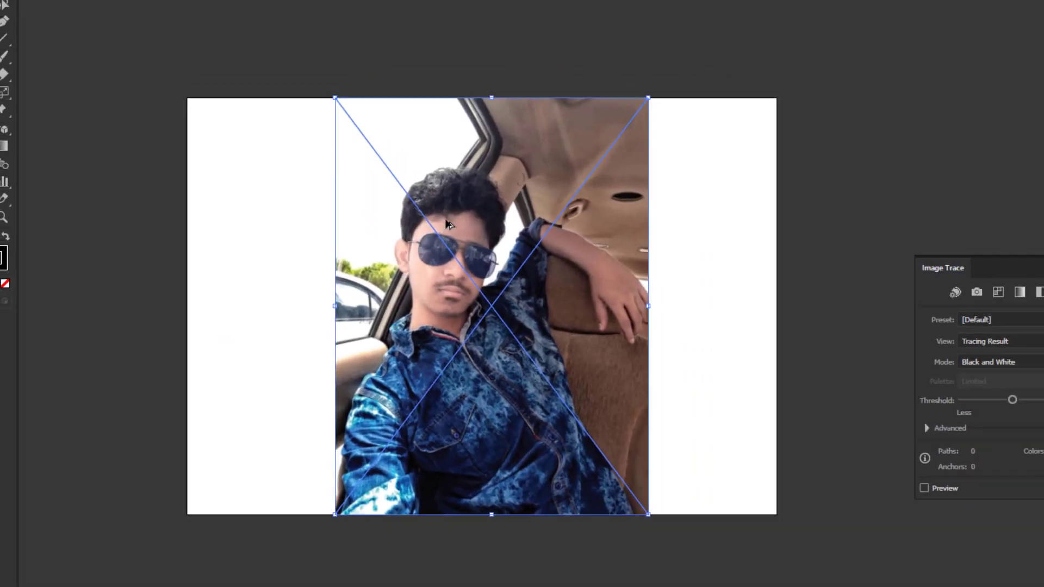
scroll(369, 219, "up", 4)
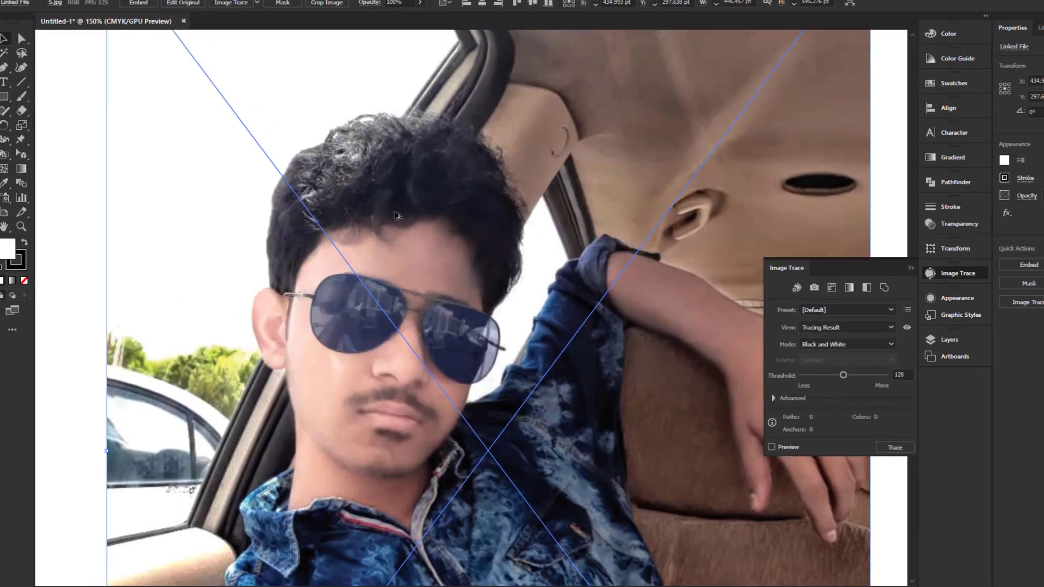
scroll(369, 219, "up", 10)
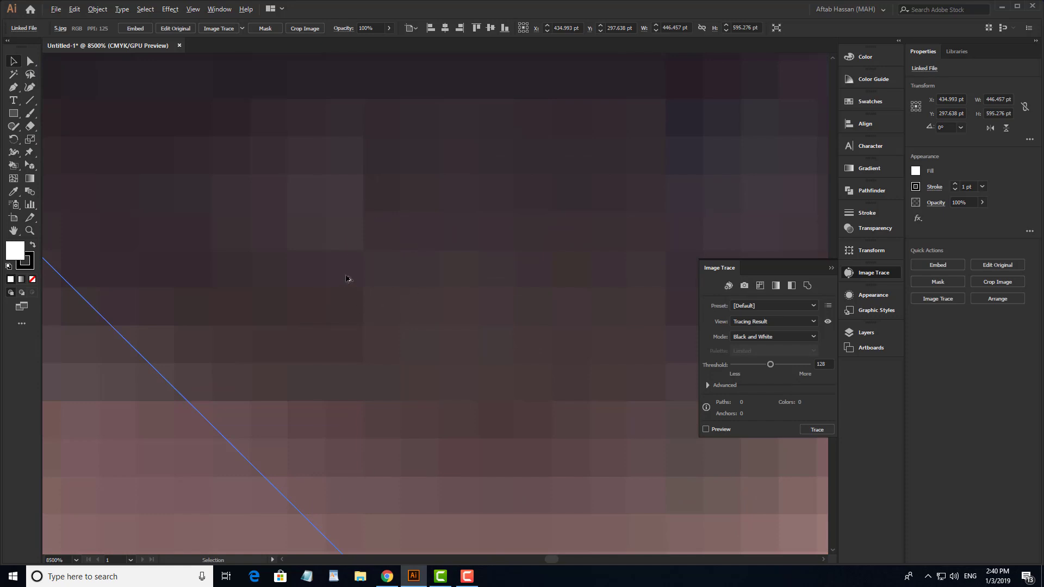
scroll(352, 276, "down", 10)
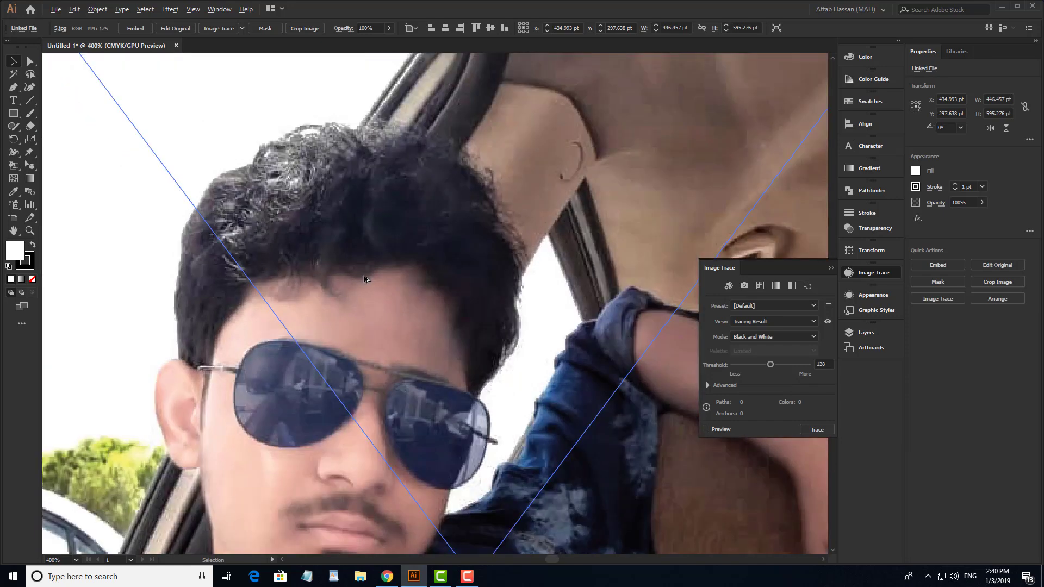
key("z")
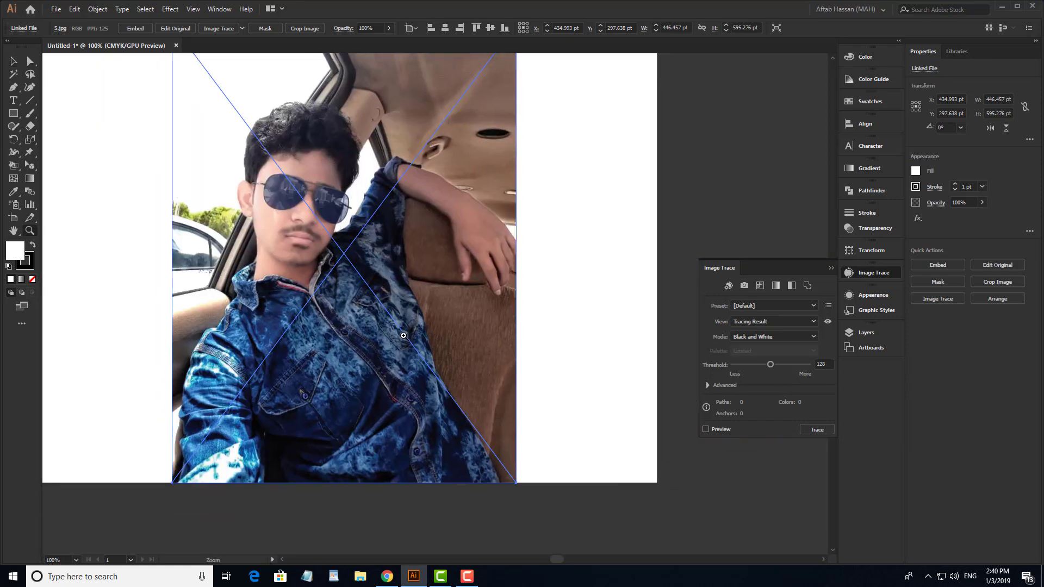
left_click_drag(362, 325, 457, 364)
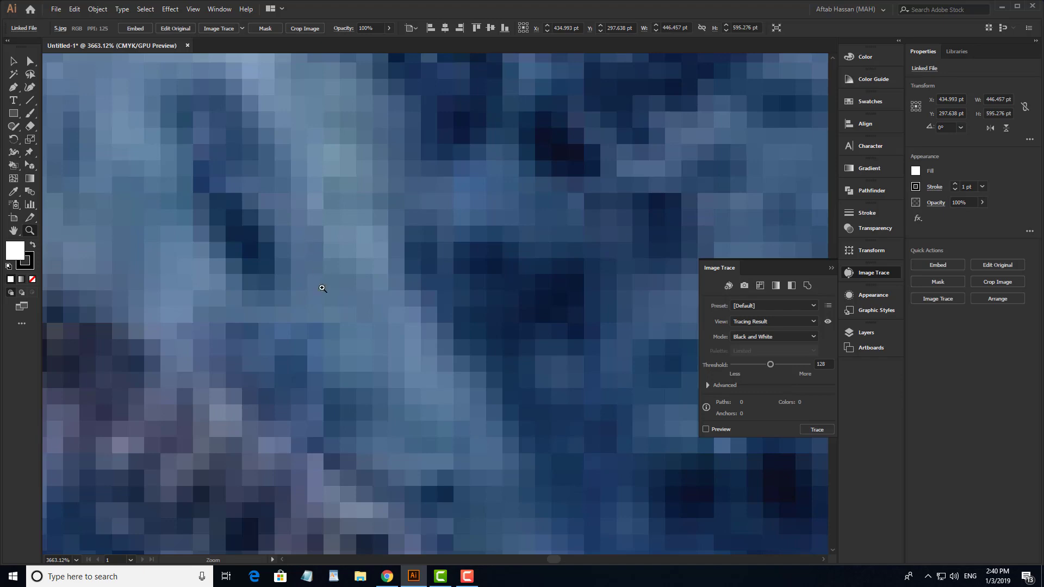
left_click_drag(310, 334, 396, 369)
scroll(392, 357, "down", 8)
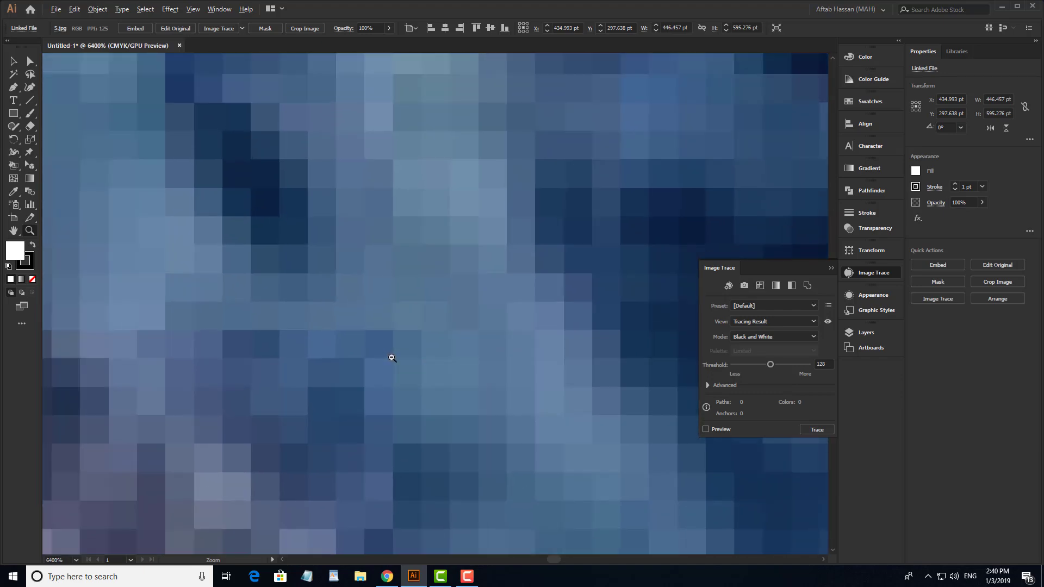
scroll(386, 336, "down", 5)
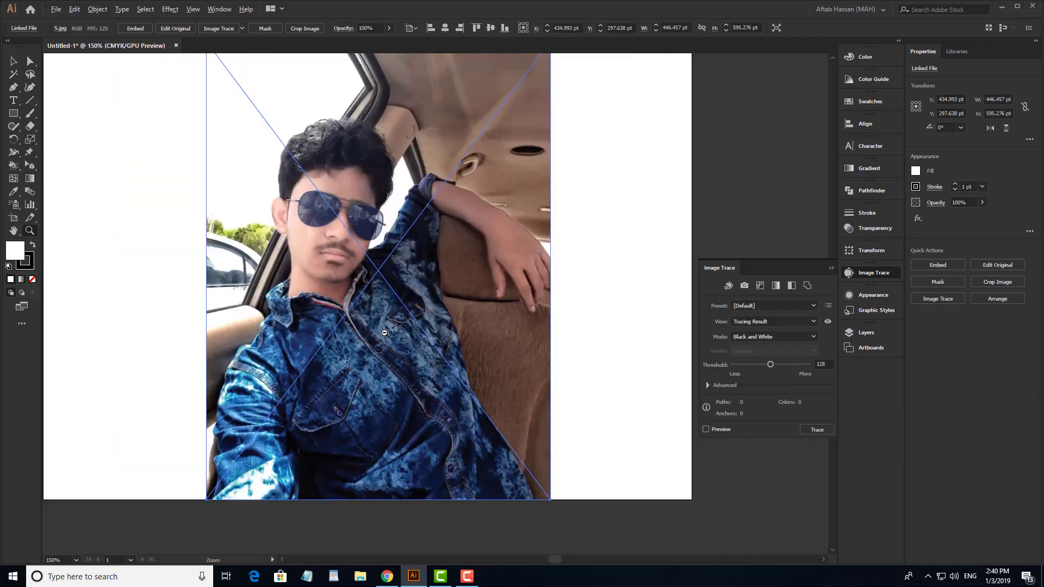
key("v")
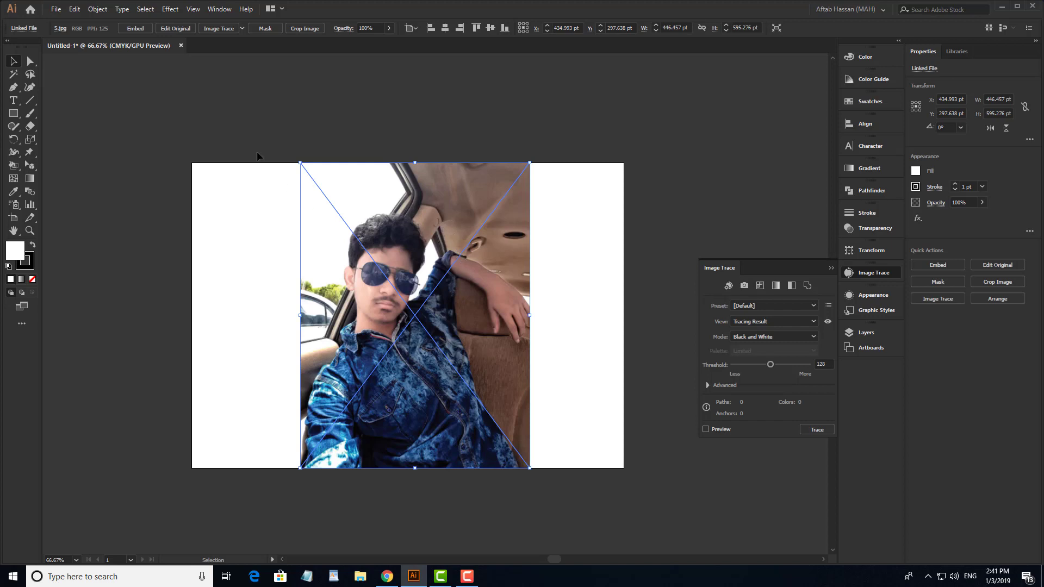
Select the linked photo on the artboard and embed it in the document
left_click(288, 140)
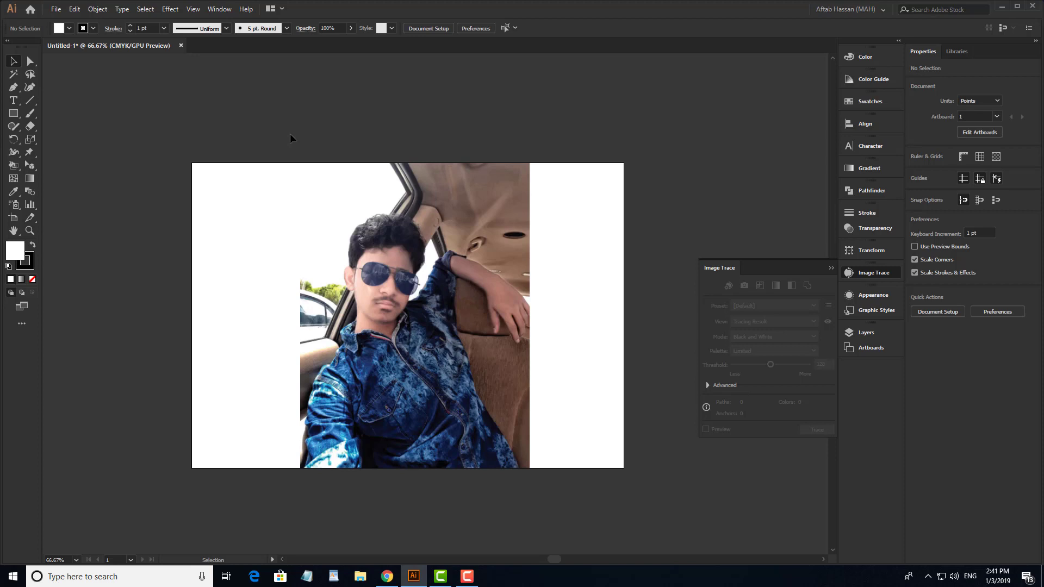
left_click(395, 207)
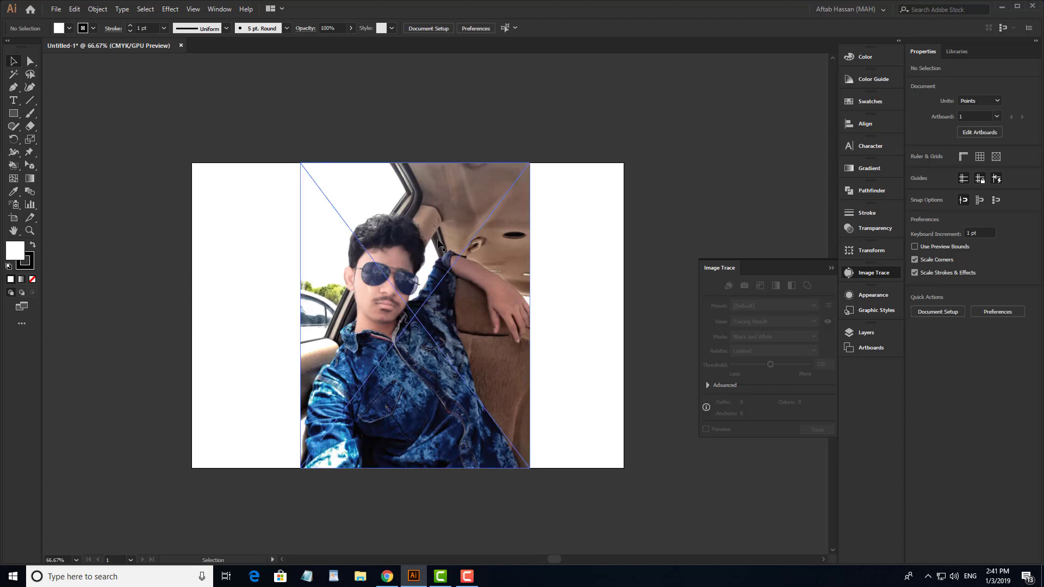
scroll(429, 292, "up", 1)
left_click_drag(331, 292, 341, 273)
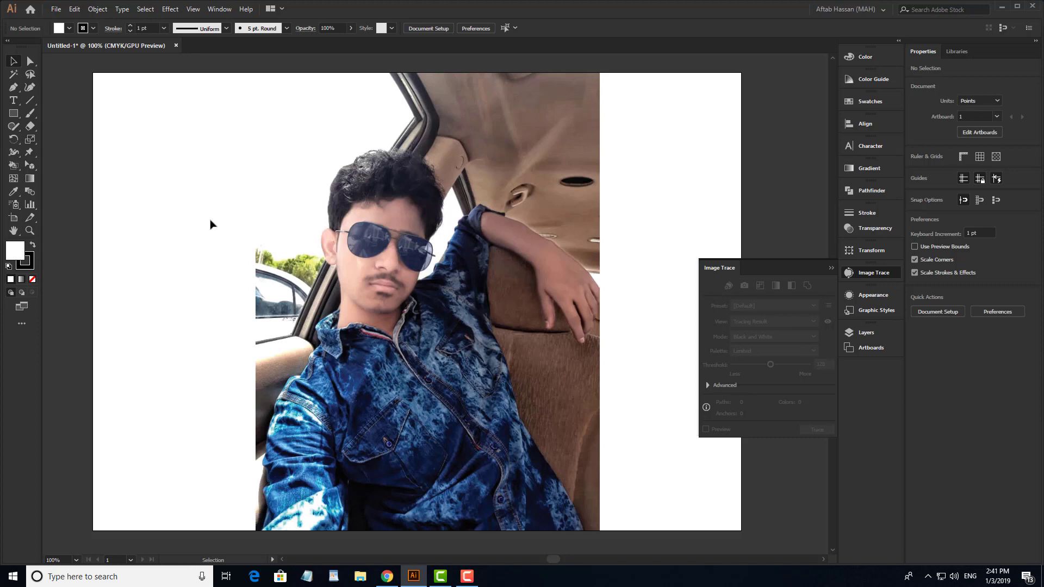
left_click_drag(203, 201, 366, 296)
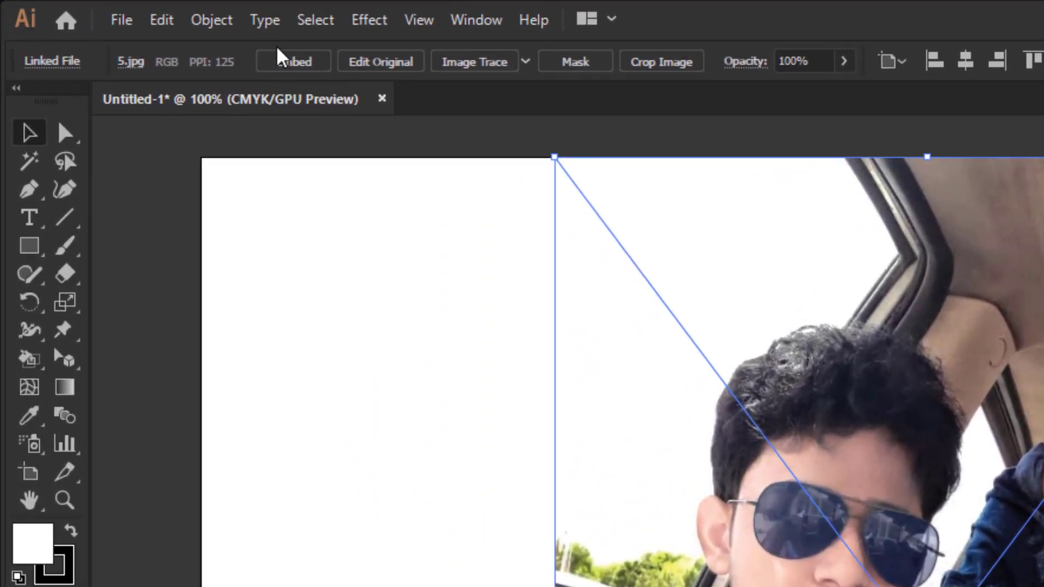
left_click(298, 68)
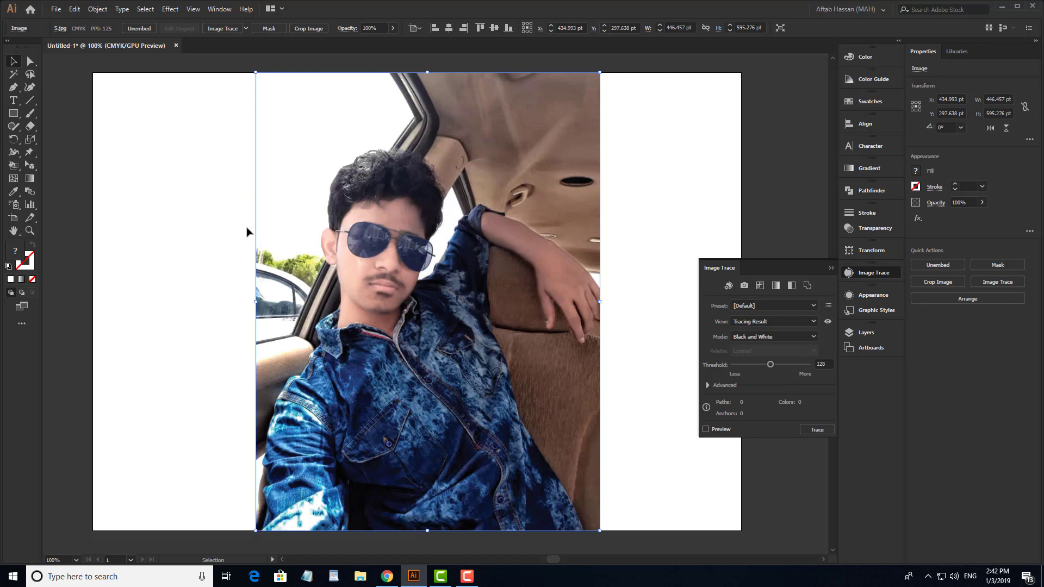
Move the embedded photo horizontally so it sits flush with the artboard's right edge, at X about 619 pt
key("ctrl+minus")
left_click_drag(486, 299, 504, 300)
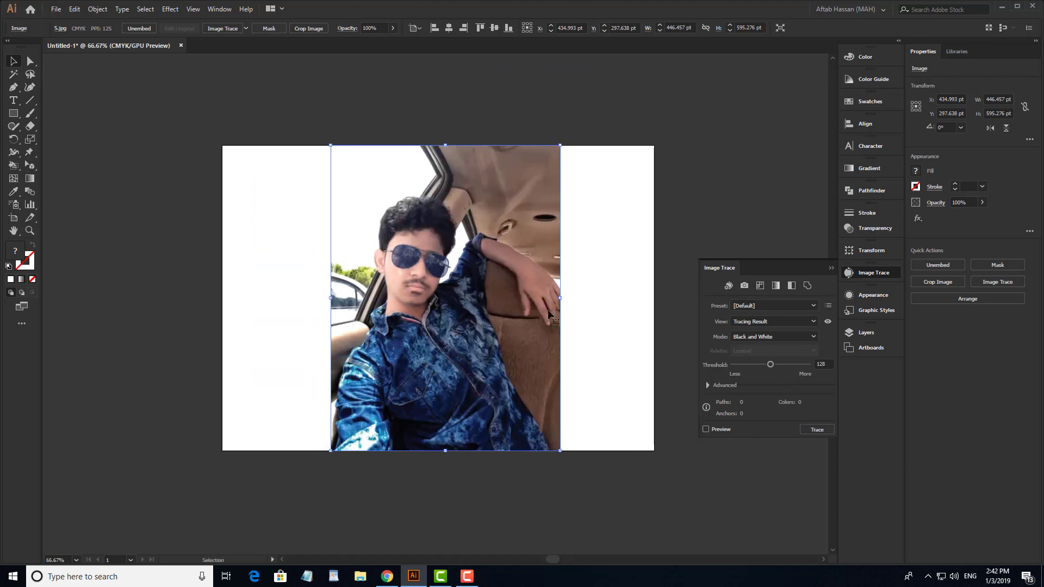
left_click_drag(559, 318, 572, 335)
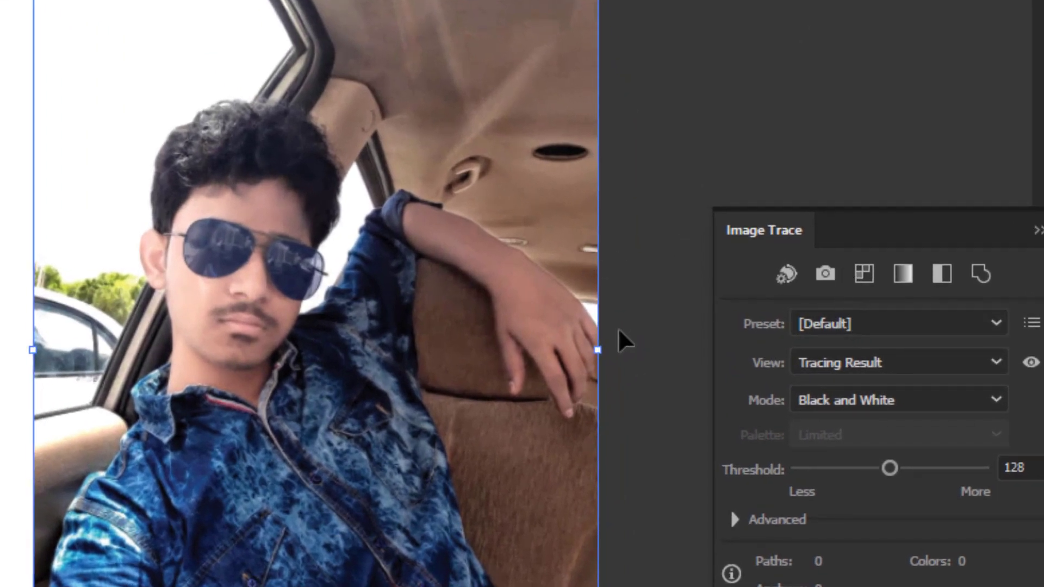
Trace the embedded photo with the Shades of Gray Image Trace preset
left_click_drag(649, 4, 513, 253)
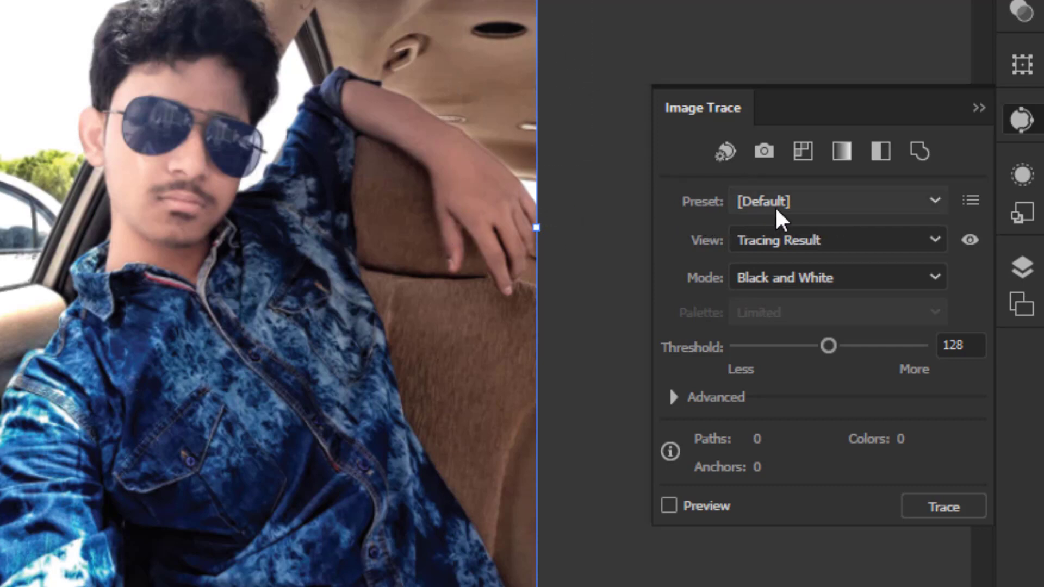
left_click(826, 210)
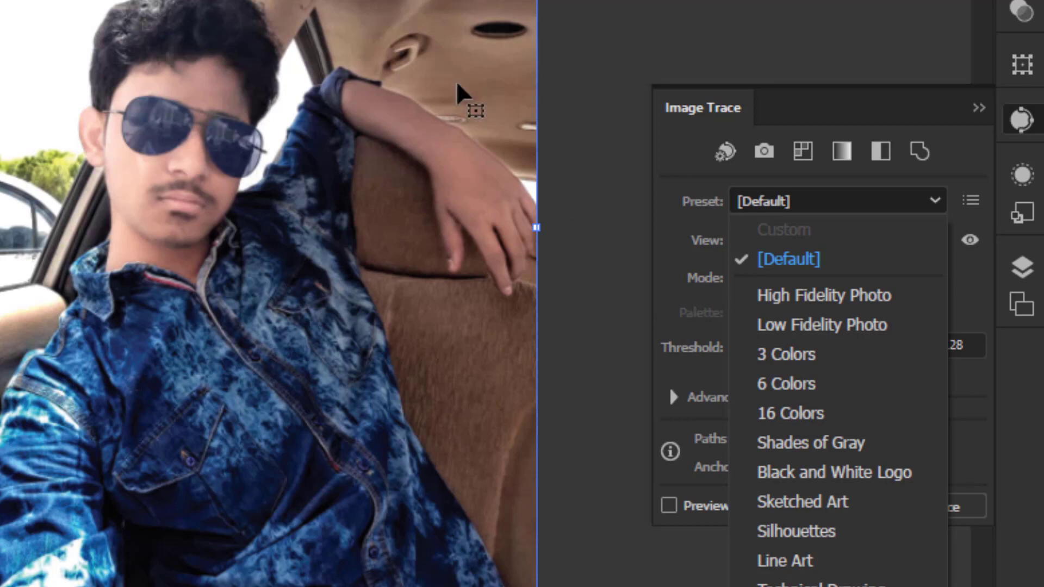
left_click(824, 441)
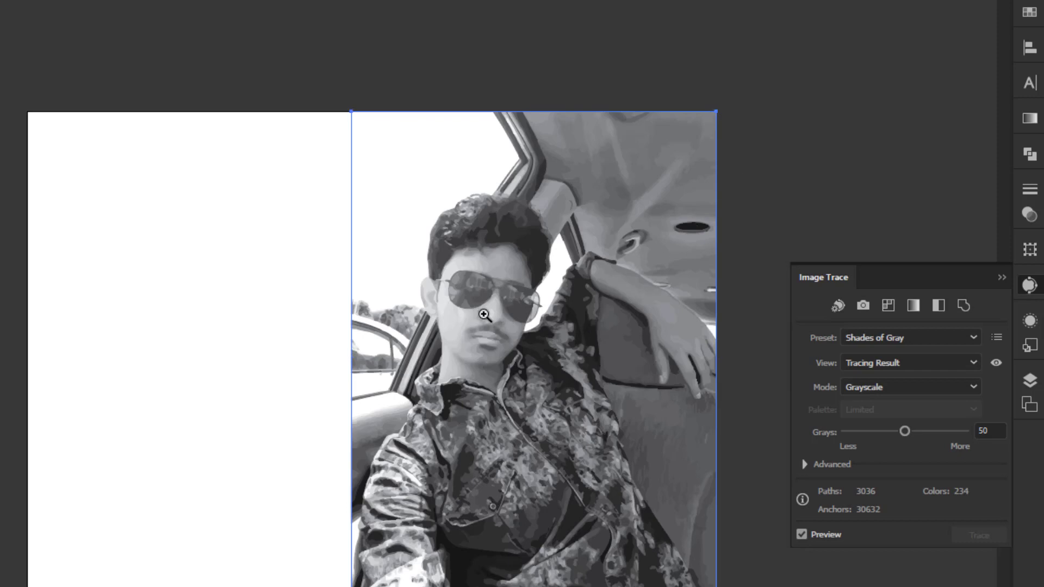
Examine the traced grayscale shapes at high magnification around the sunglasses, nose, hair and forehead
left_click_drag(476, 313, 495, 360)
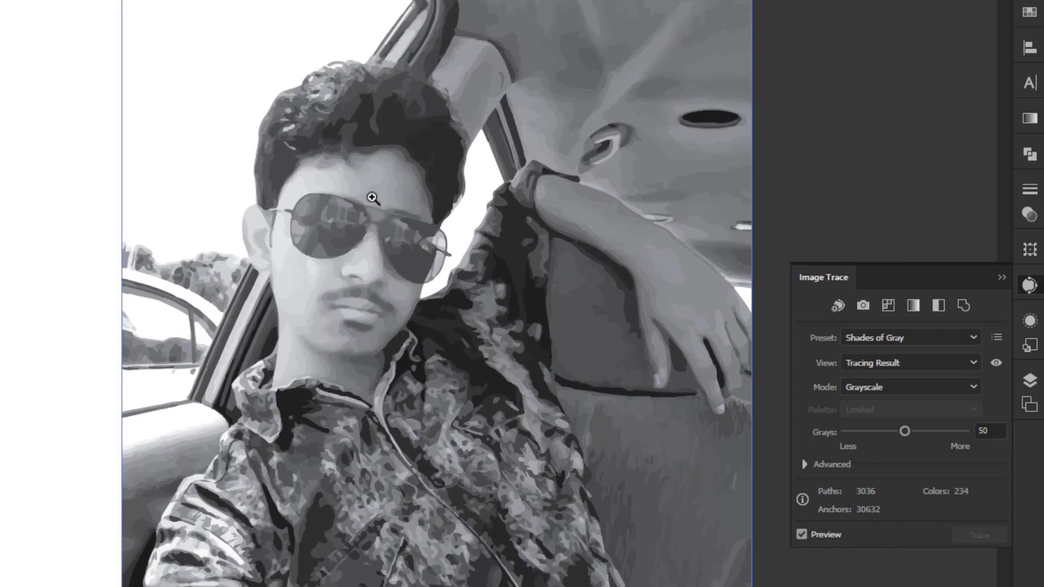
mouse_move(340, 105)
left_mouse_down()
mouse_move(515, 221)
mouse_move(632, 319)
left_mouse_up()
left_click_drag(577, 343, 483, 160)
left_click_drag(337, 427, 608, 509)
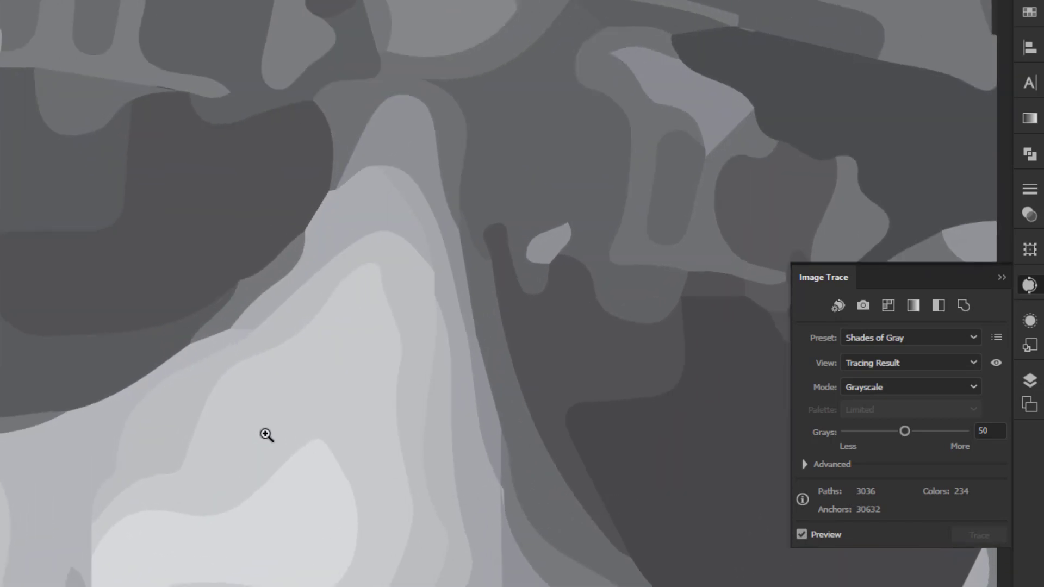
left_click_drag(301, 471, 473, 513)
left_click(446, 474, "alt")
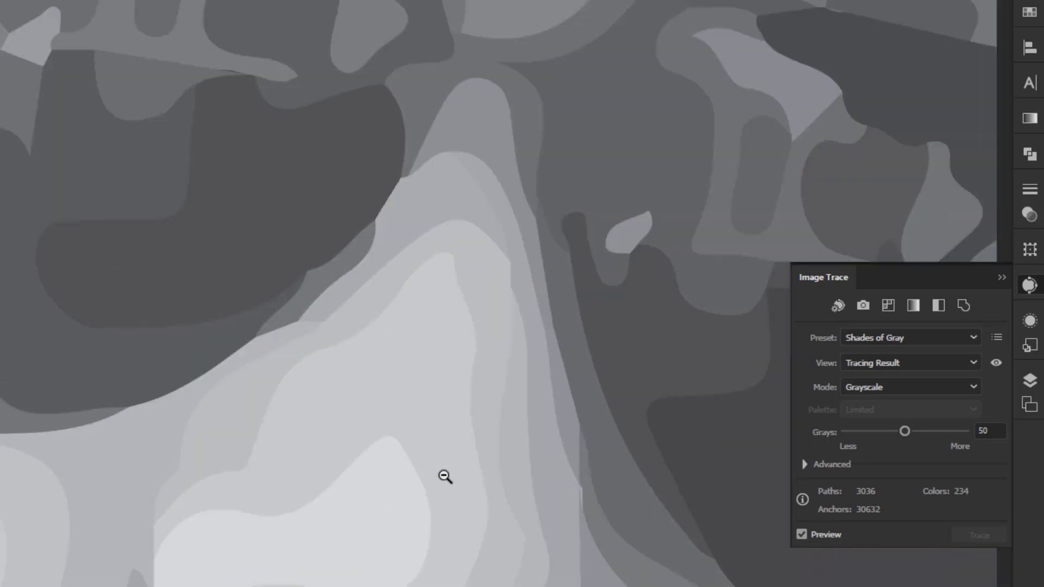
left_click_drag(337, 101, 414, 477)
left_click_drag(109, 393, 356, 470)
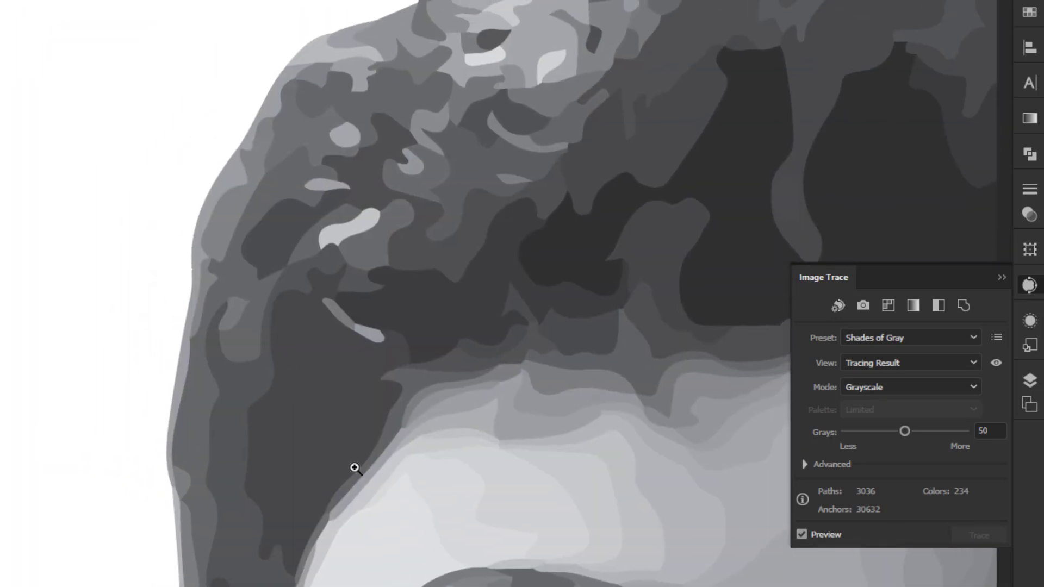
left_click(250, 404)
left_click(285, 362, "alt")
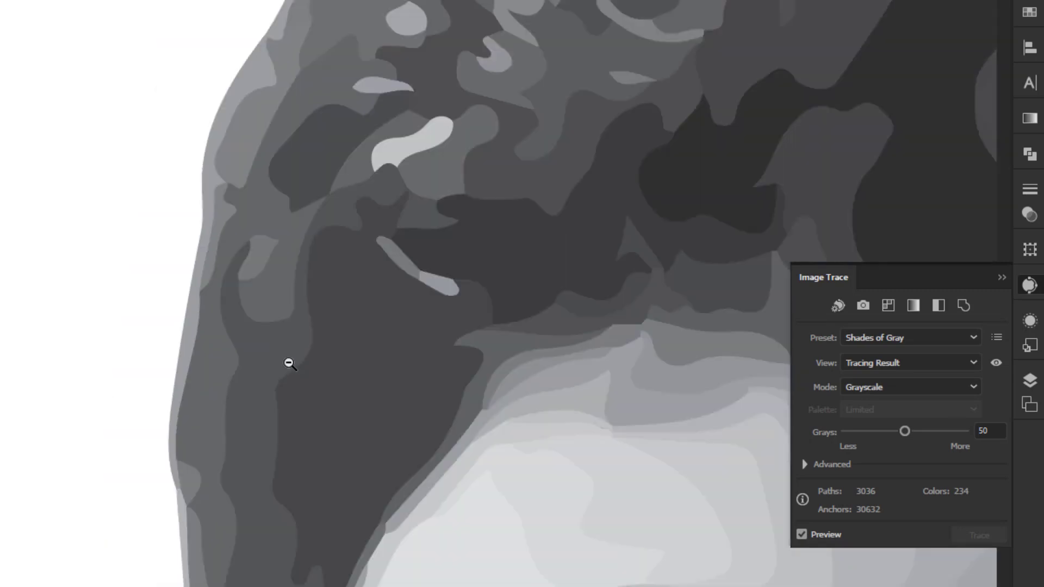
left_click(292, 359, "alt")
left_click(298, 357, "alt")
Expand the grayscale tracing's object and fill into editable vector paths
key("v")
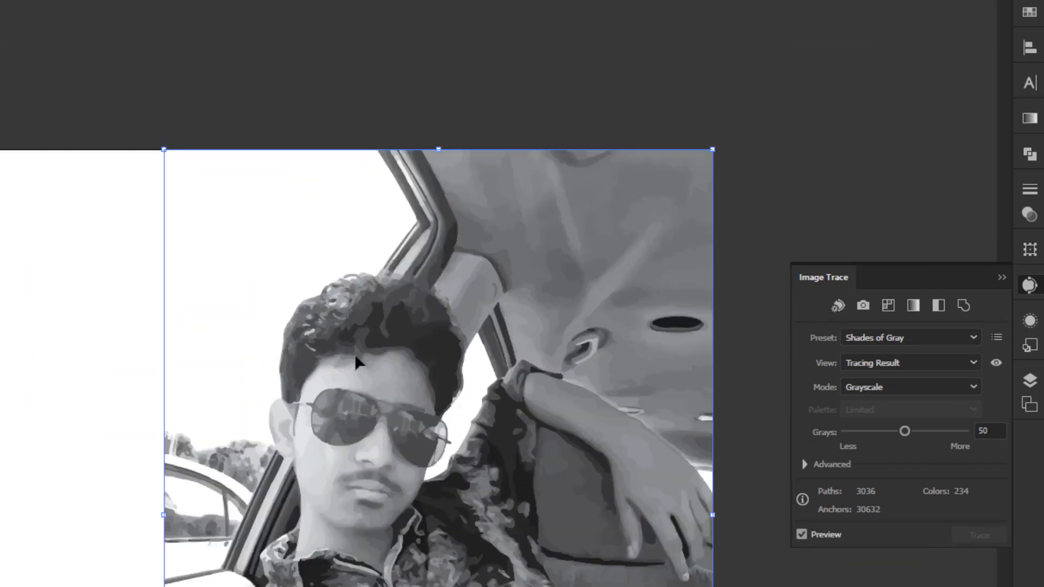
mouse_move(357, 361)
left_mouse_down()
mouse_move(329, 328)
mouse_move(334, 337)
left_mouse_up()
key("ctrl+z")
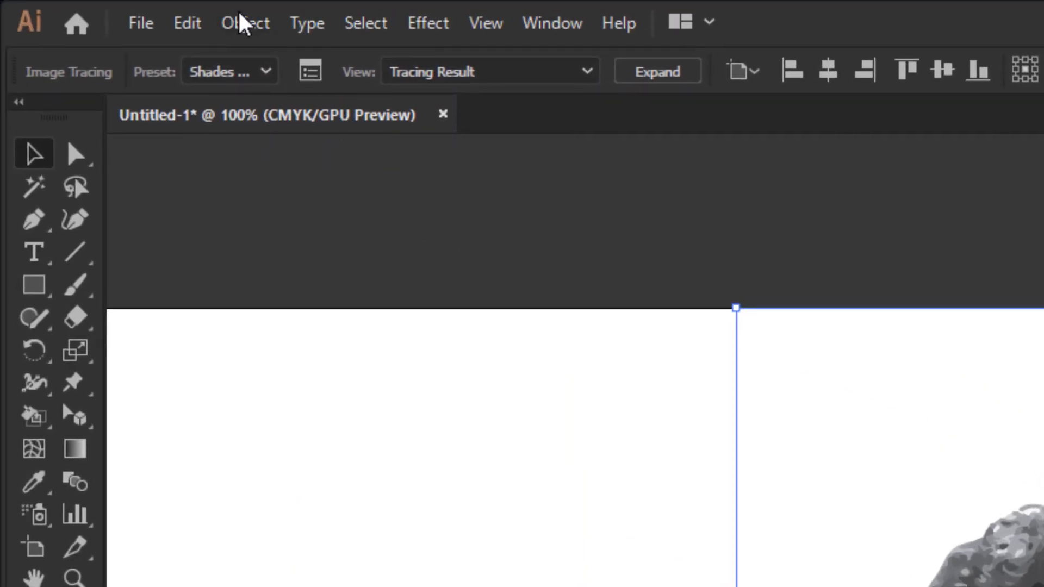
left_click(243, 25)
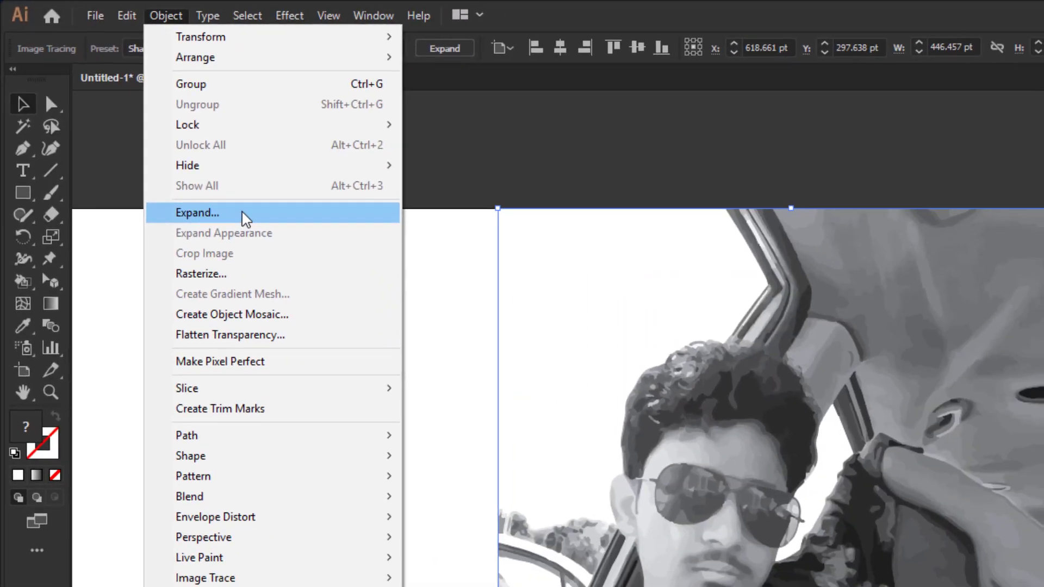
left_click(226, 234)
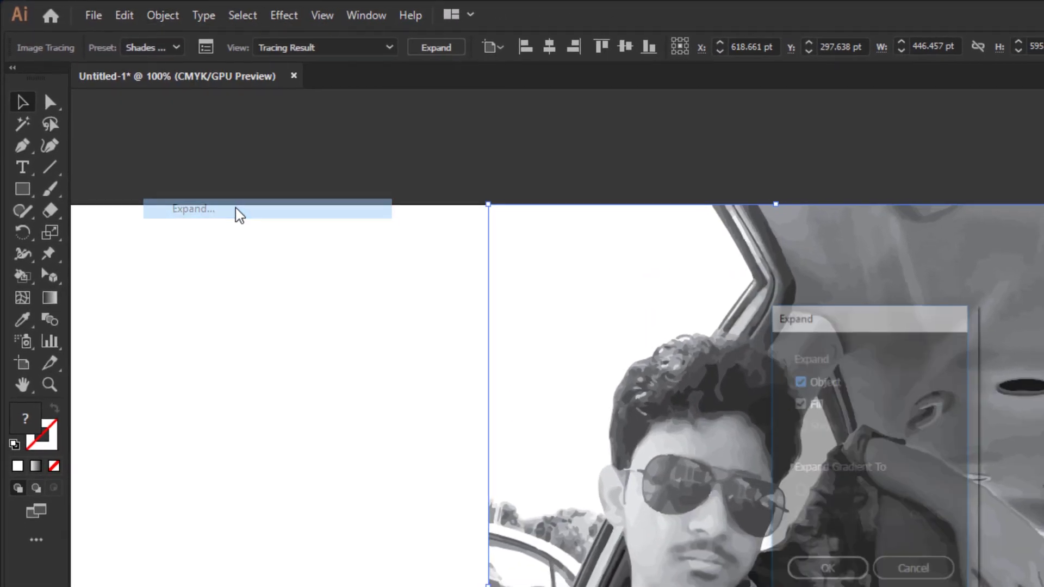
key("Return")
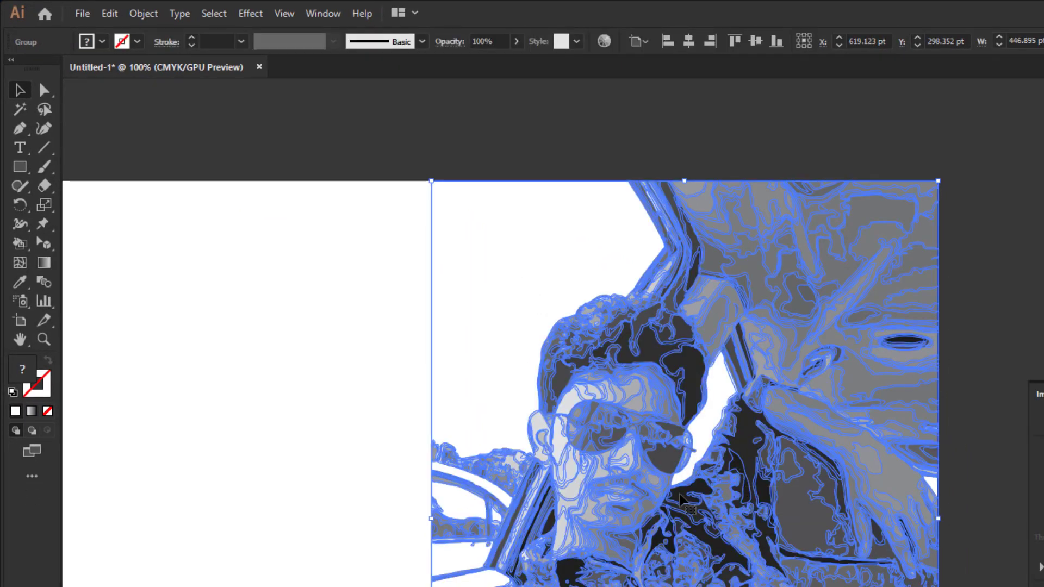
Ungroup the expanded grayscale artwork into separate paths and clear the selection
scroll(721, 471, "down", 2)
scroll(722, 471, "down", 1)
scroll(723, 470, "up", 2)
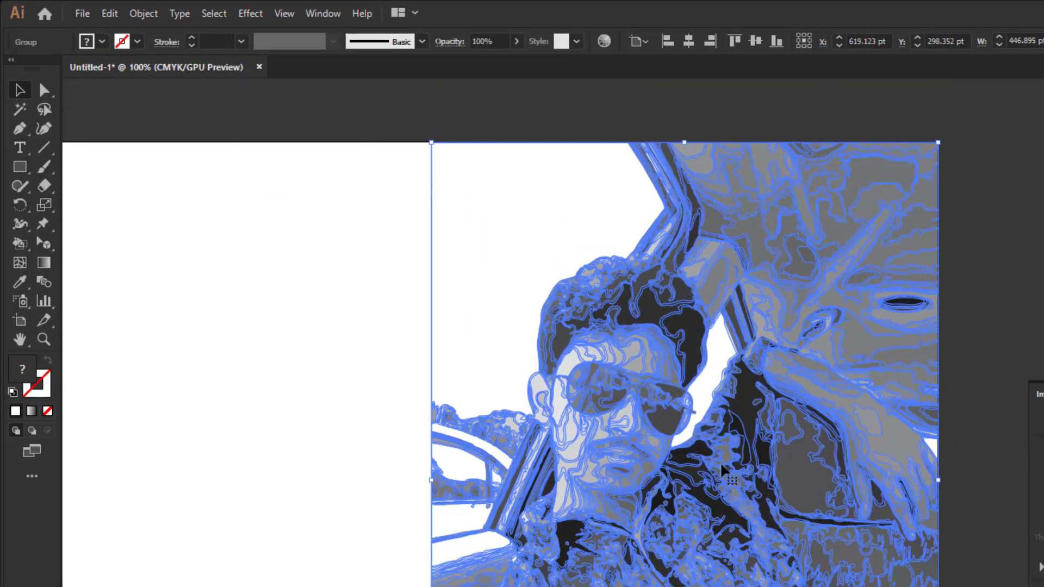
scroll(725, 469, "down", 2)
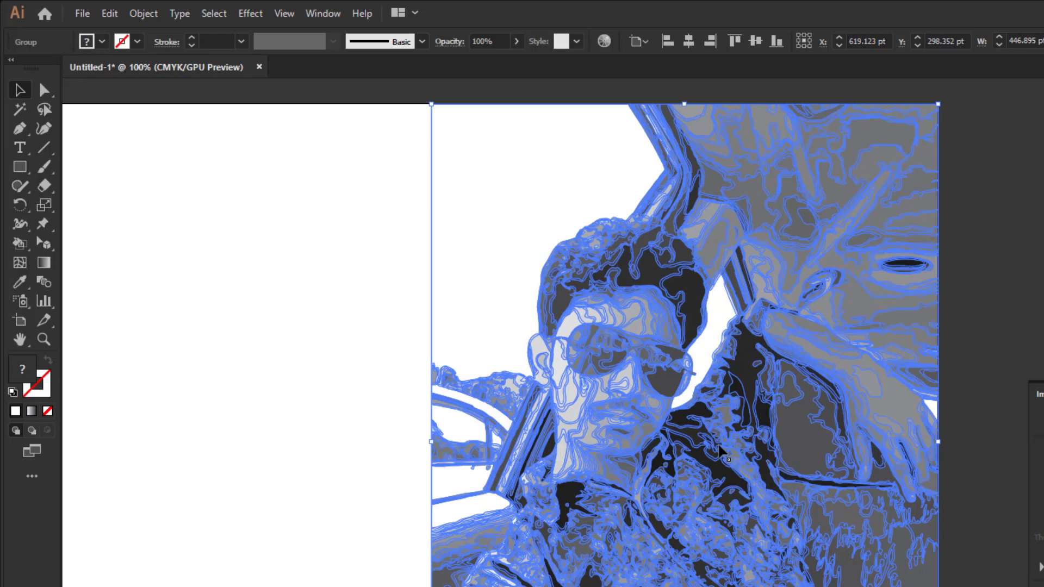
right_click(720, 318)
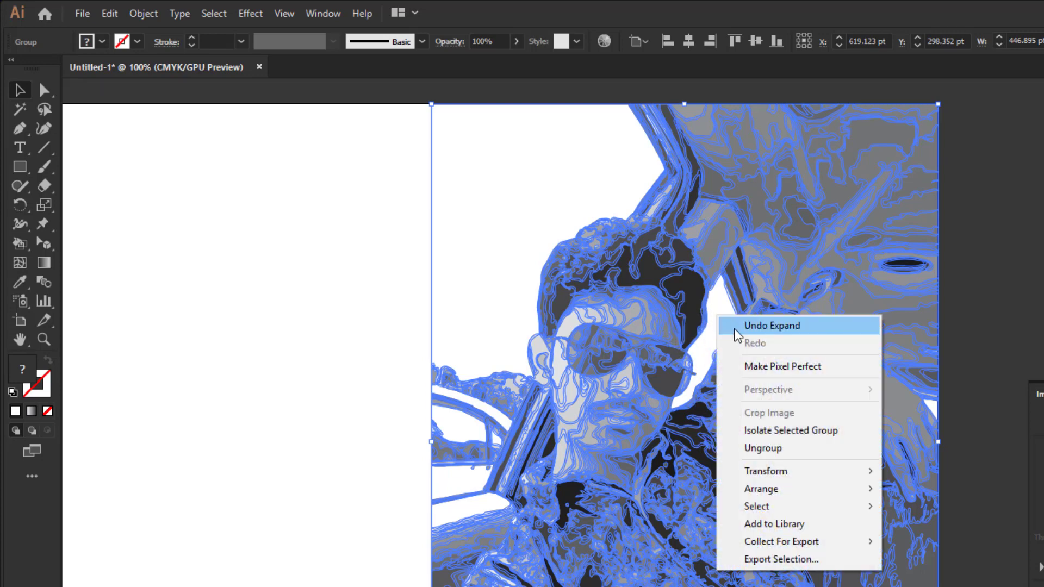
left_click(763, 449)
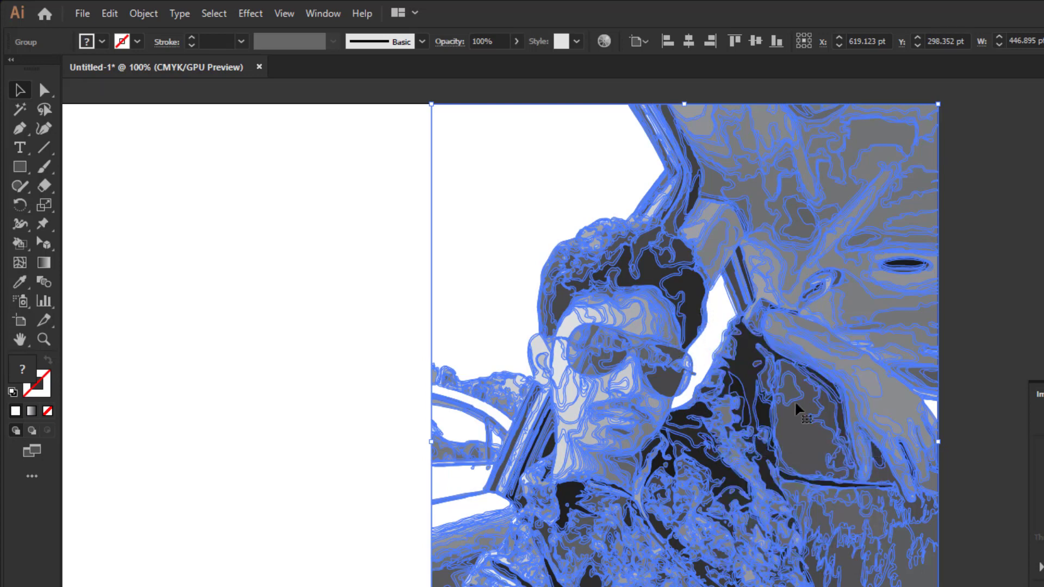
left_click(967, 325)
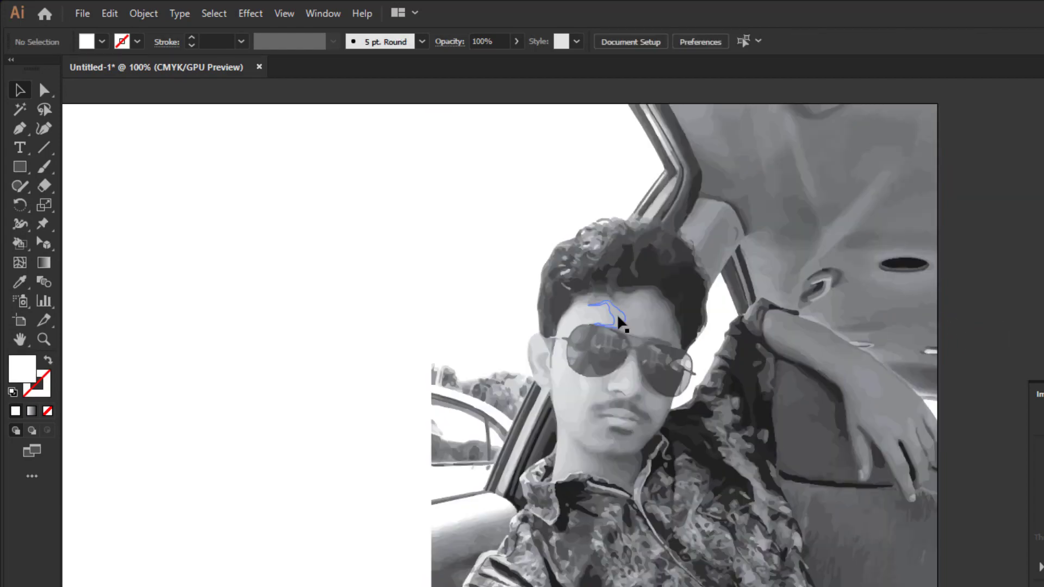
Try moving a forehead shape, undo back to the grouped artwork, and ungroup it again
left_click_drag(628, 304, 503, 403)
key("ctrl+z")
right_click(635, 342)
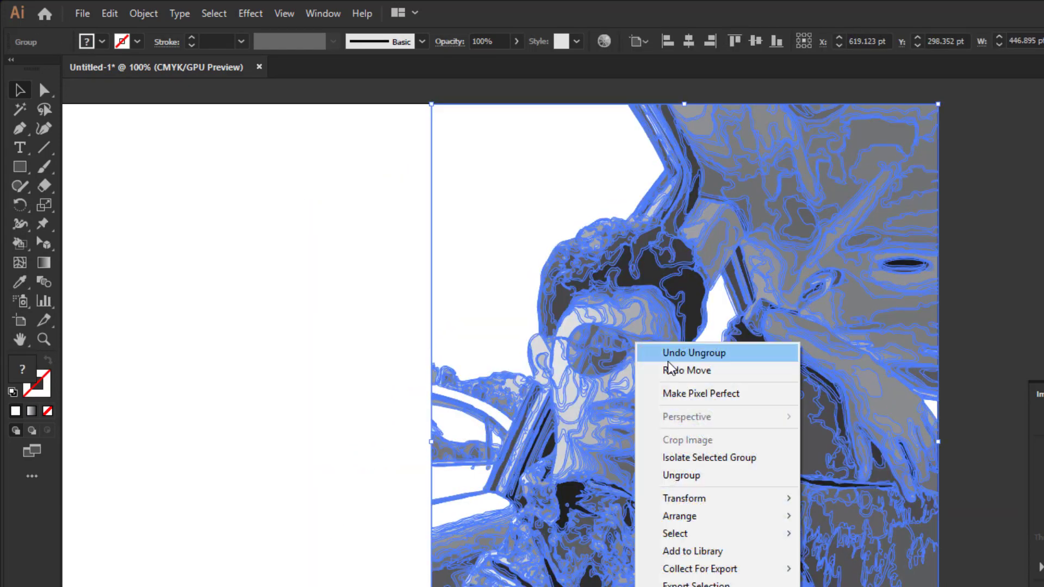
left_click(677, 475)
left_click(366, 407)
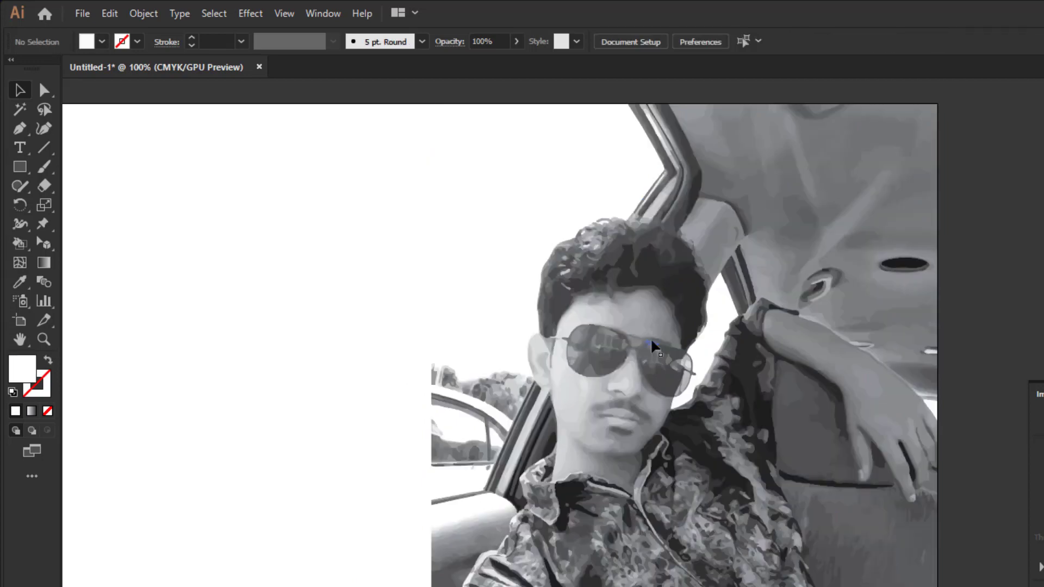
Pull individual ear and hair-edge shapes away from the head to separate them from the artwork
left_click(551, 338)
scroll(550, 340, "up", 5)
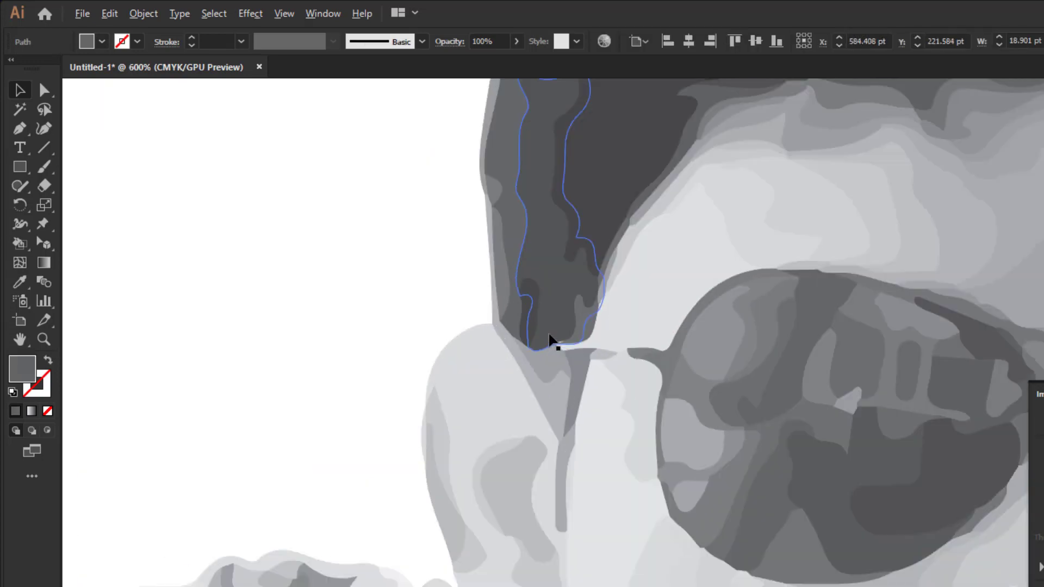
left_click_drag(531, 380, 326, 307)
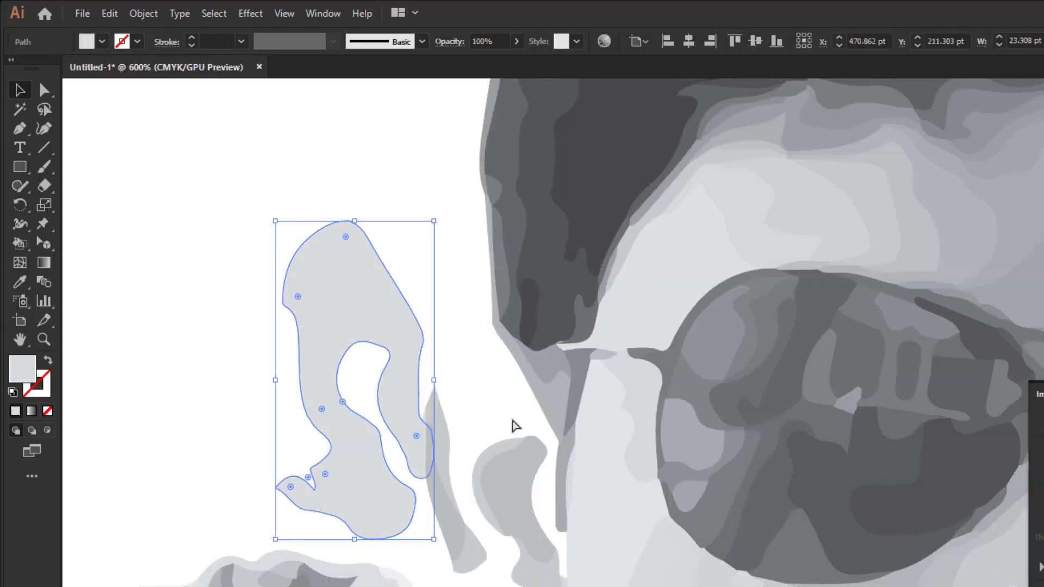
left_click_drag(520, 451, 482, 355)
left_click_drag(497, 230, 387, 188)
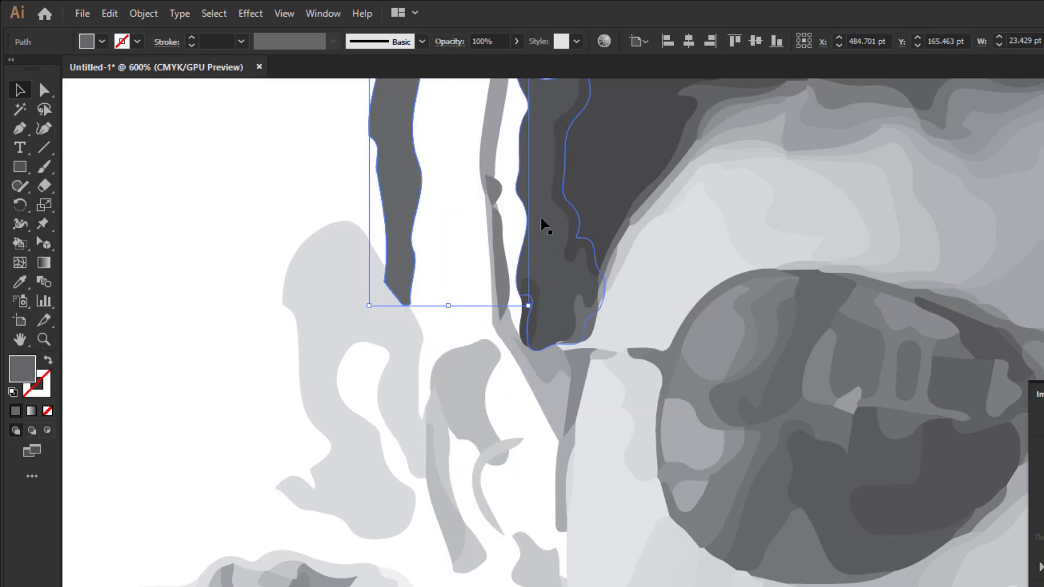
left_click_drag(544, 223, 466, 215)
Undo the moves of the ear and hair shapes and the ungrouping of the artwork
key("ctrl+z")
key("ctrl+z")
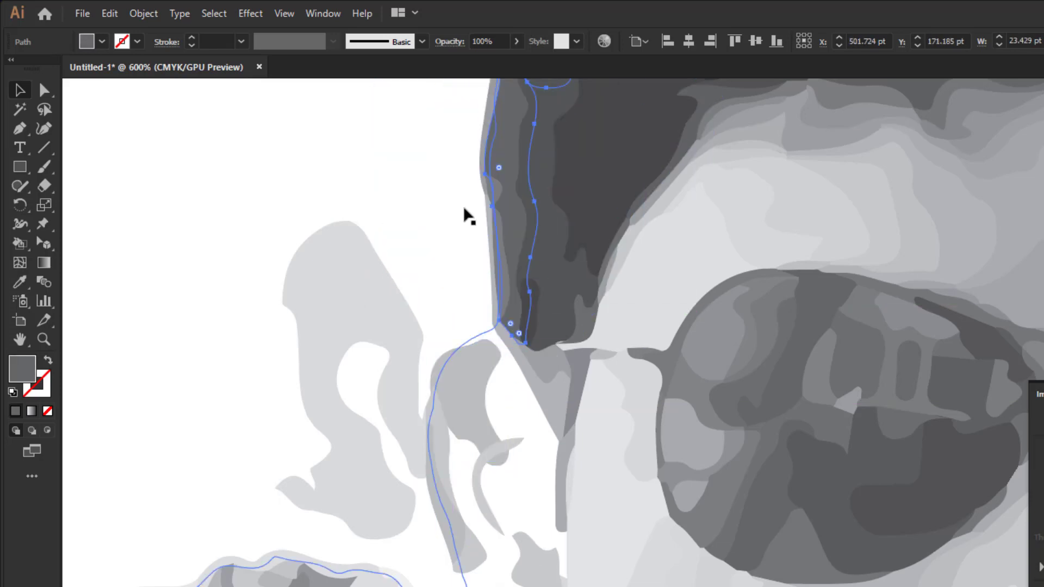
key("ctrl+z")
key("ctrl+z")
key("ctrl+z")
scroll(555, 282, "down", 2)
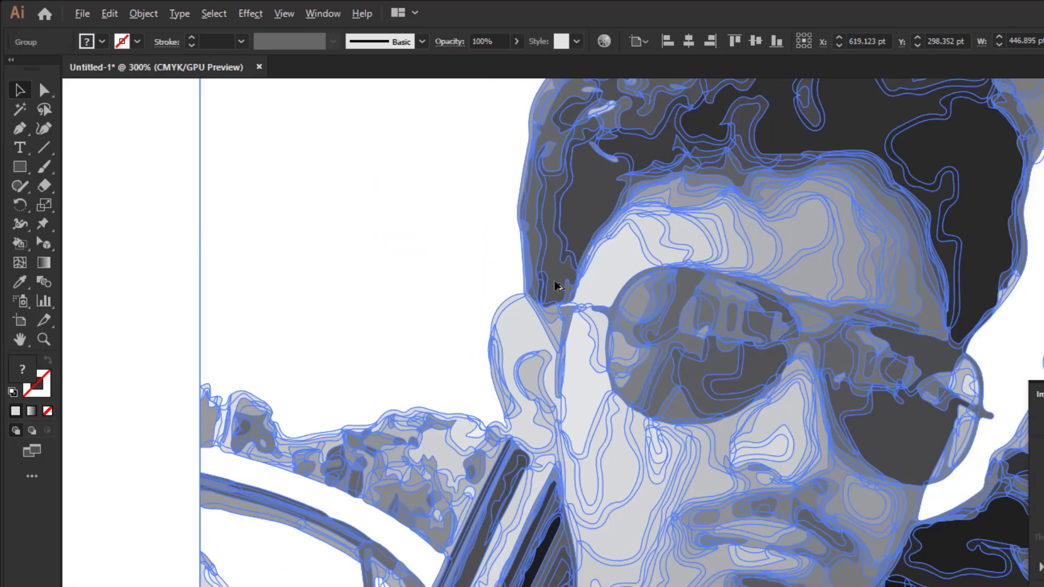
scroll(555, 282, "down", 3)
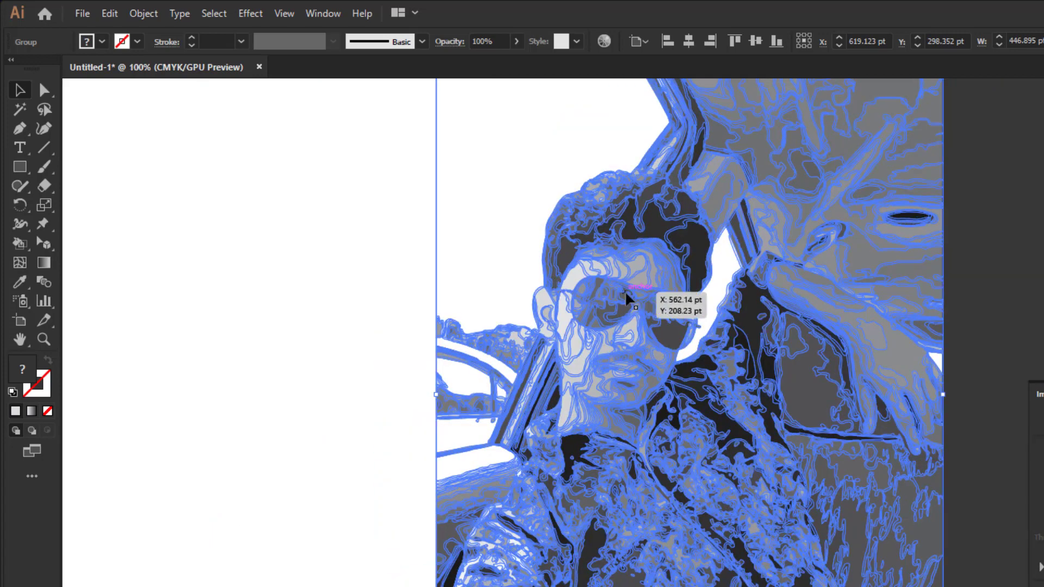
Undo the expansion and the Shades of Gray tracing to restore the original colour photo
key("ctrl+z")
key("ctrl+z")
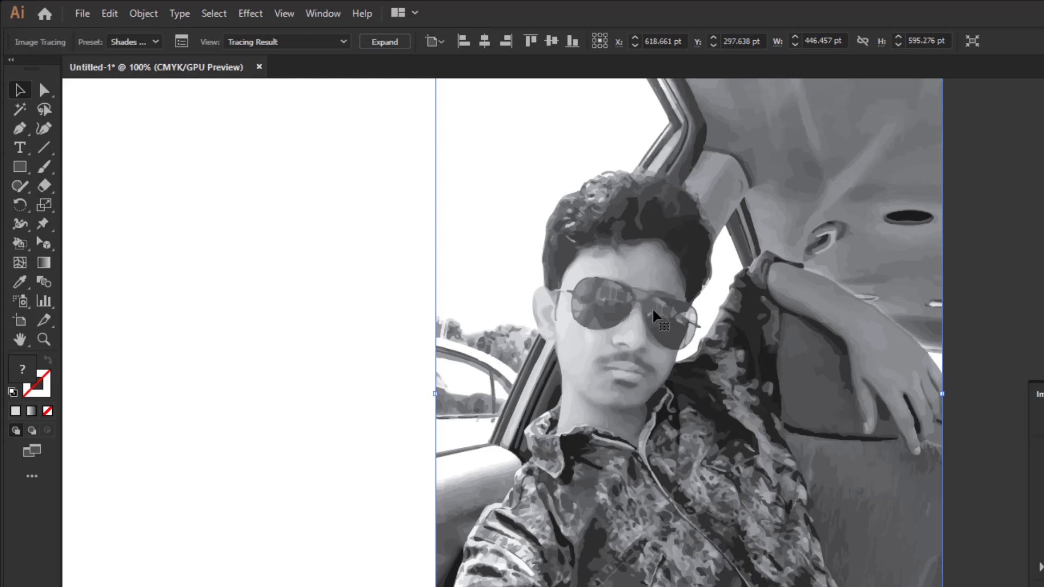
key("ctrl+z")
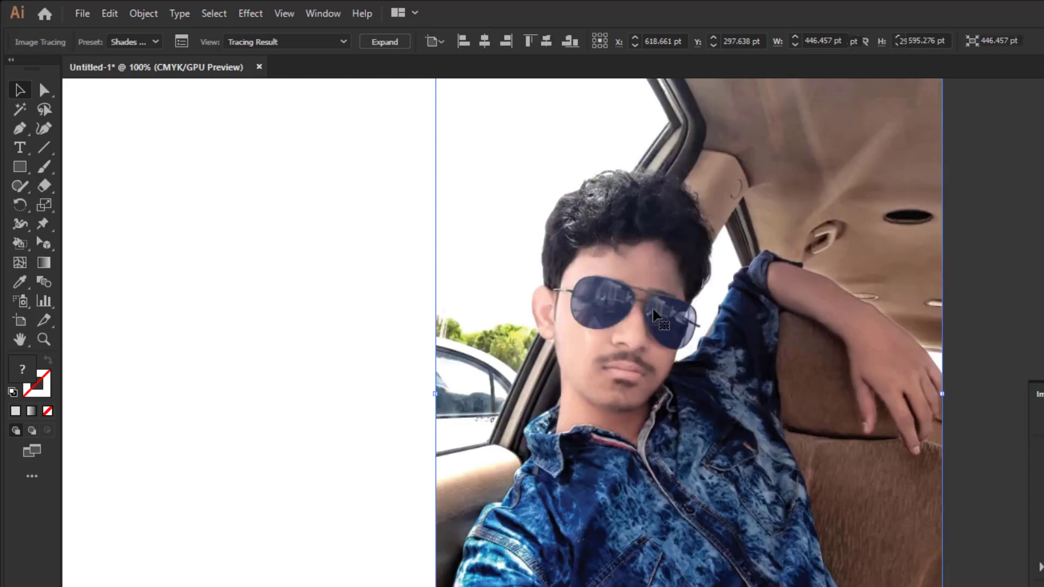
Trace the restored colour photo with the 16 Colors Image Trace preset
scroll(619, 339, "up", 10)
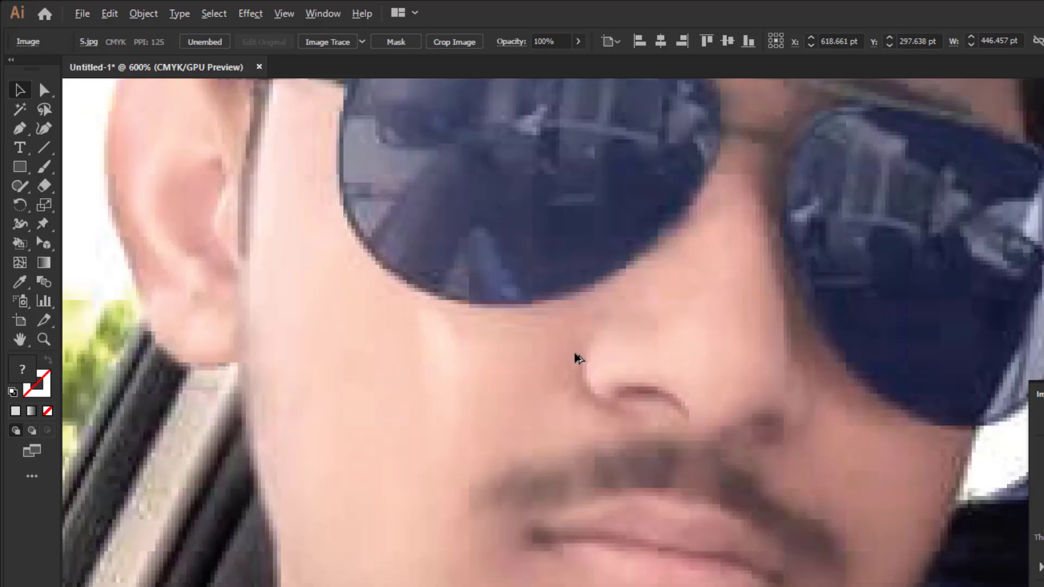
scroll(564, 349, "up", 1)
scroll(568, 348, "down", 1)
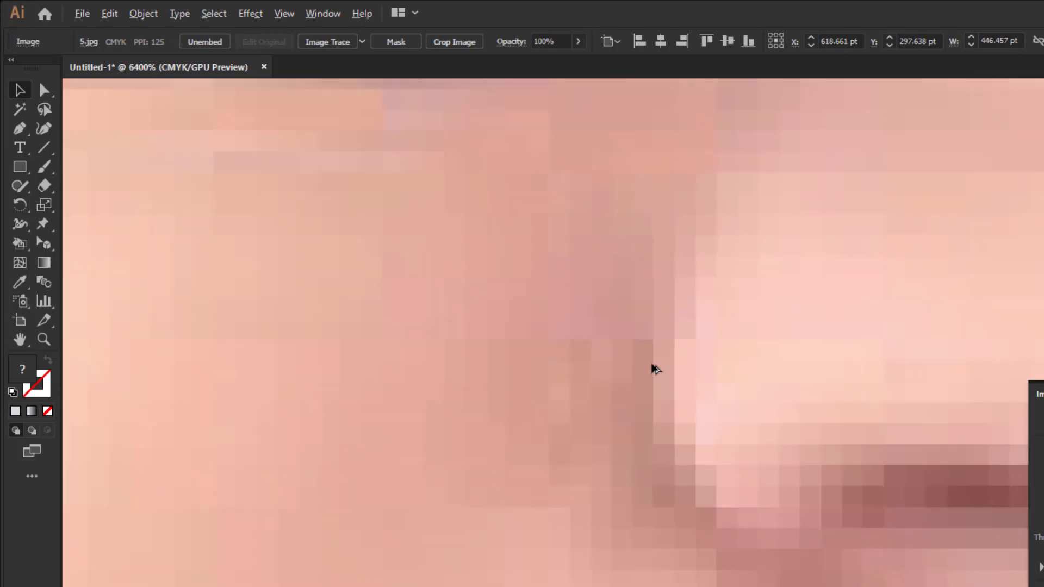
scroll(725, 449, "down", 11)
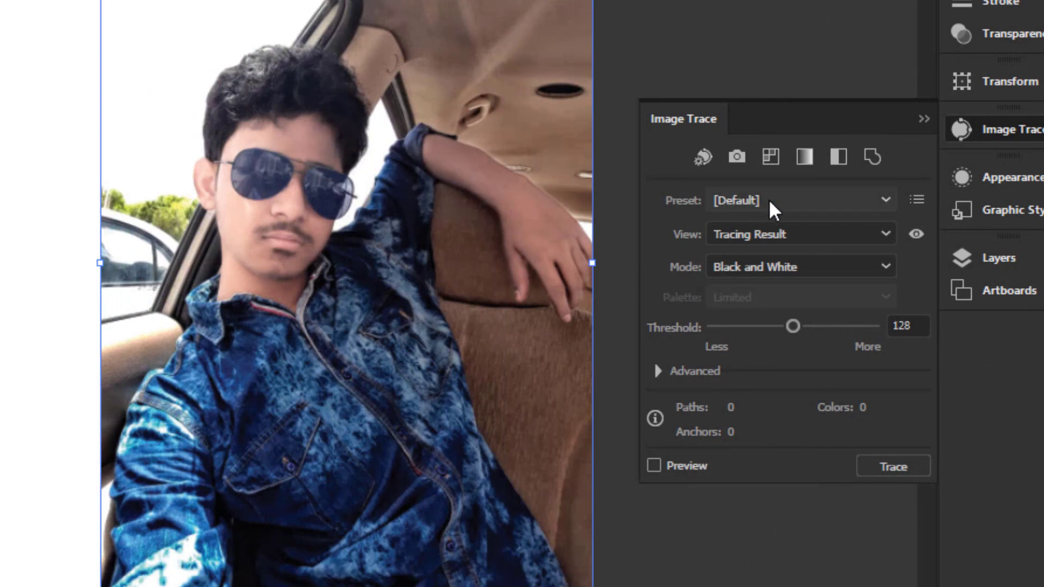
left_click(772, 201)
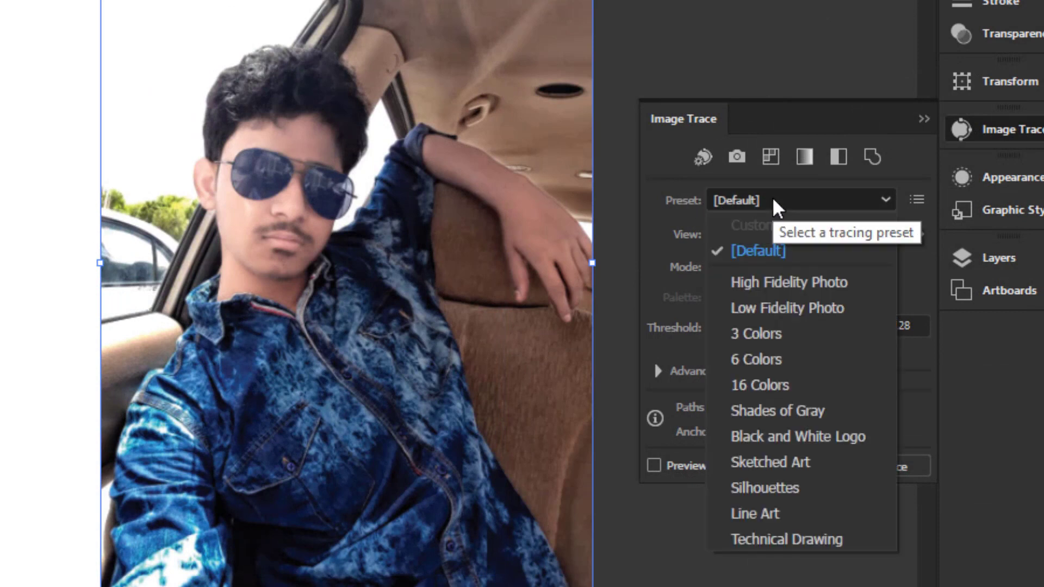
left_click(753, 386)
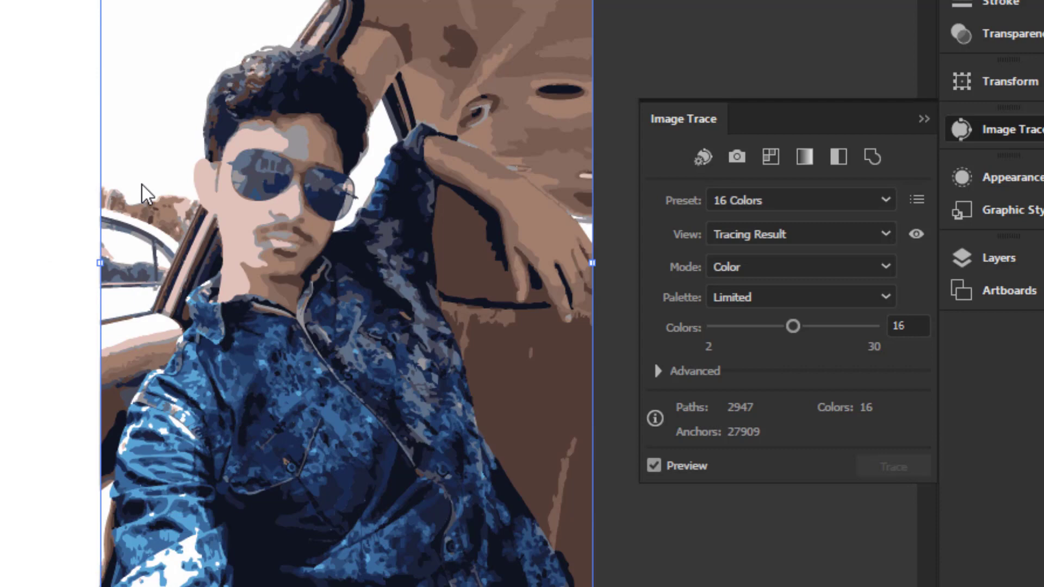
Examine the 16 Colors tracing up close on the face, sunglasses, hair and shirt, and compare it with the full view
scroll(318, 147, "up", 2)
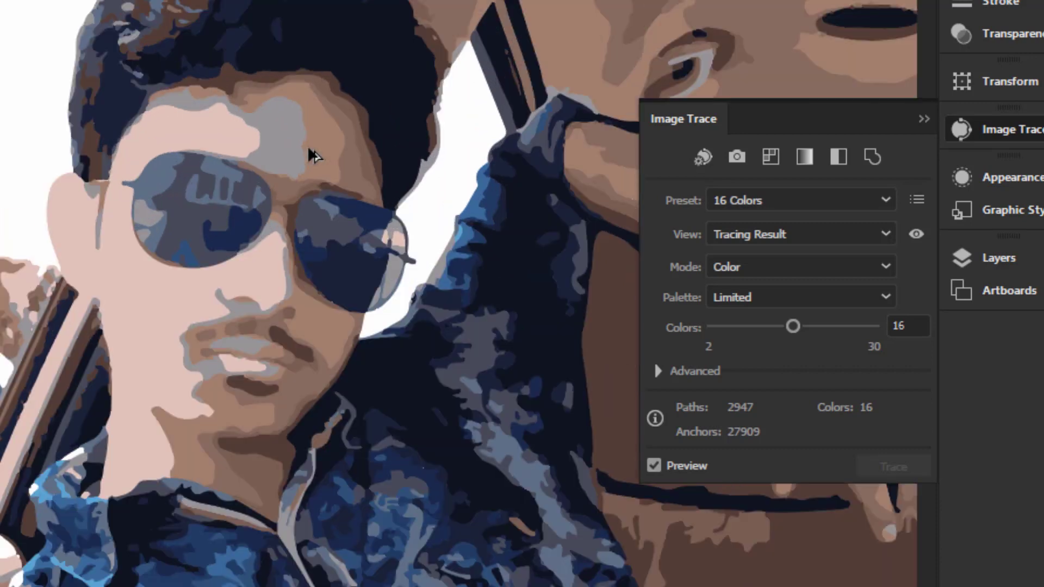
scroll(308, 147, "up", 2)
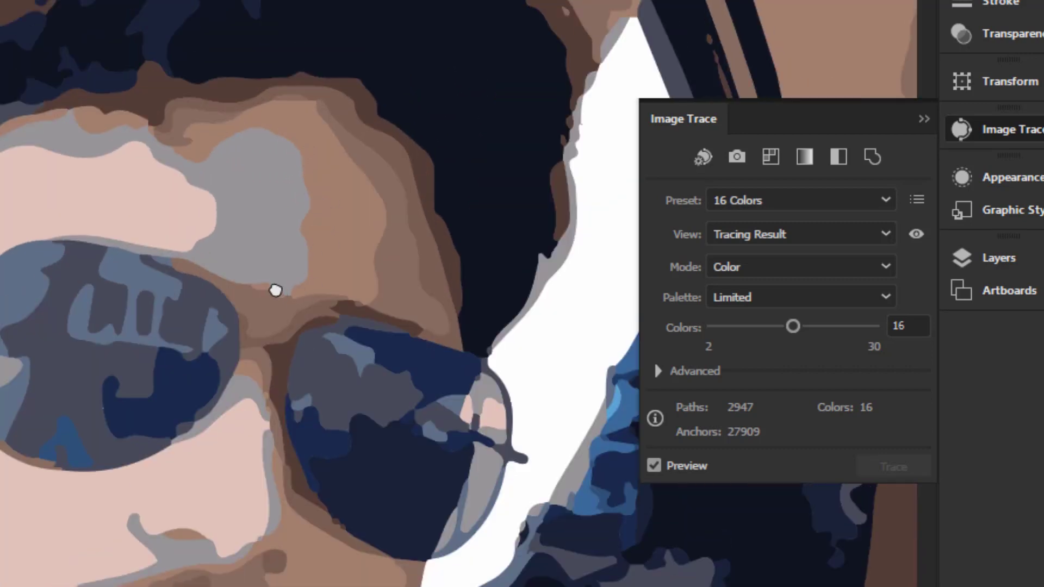
left_click_drag(276, 291, 0, 0)
scroll(58, 66, "down", 1)
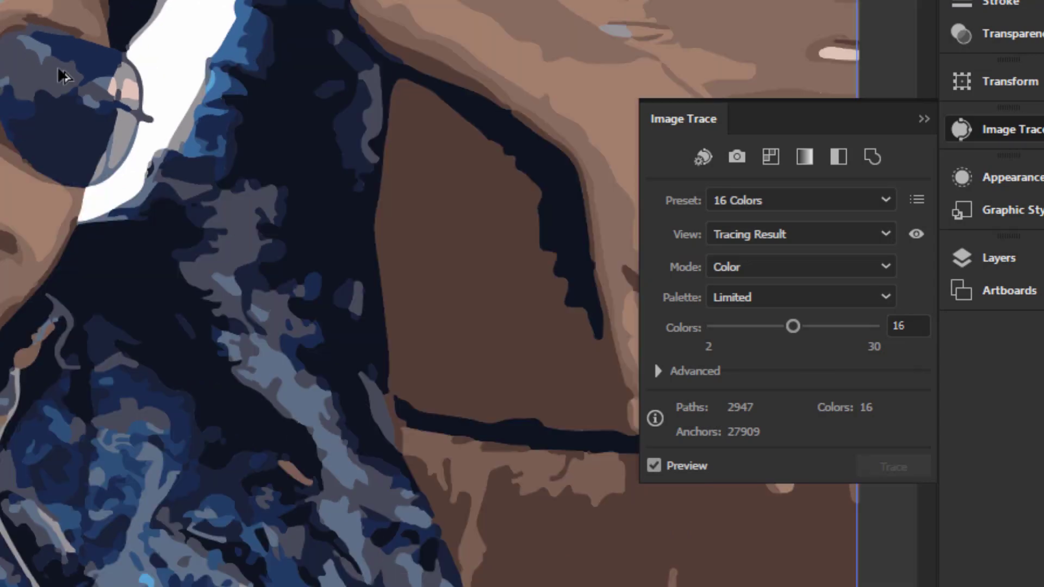
mouse_move(77, 11)
left_mouse_down()
mouse_move(0, 0)
mouse_move(188, 112)
left_mouse_up()
scroll(125, 275, "up", 2)
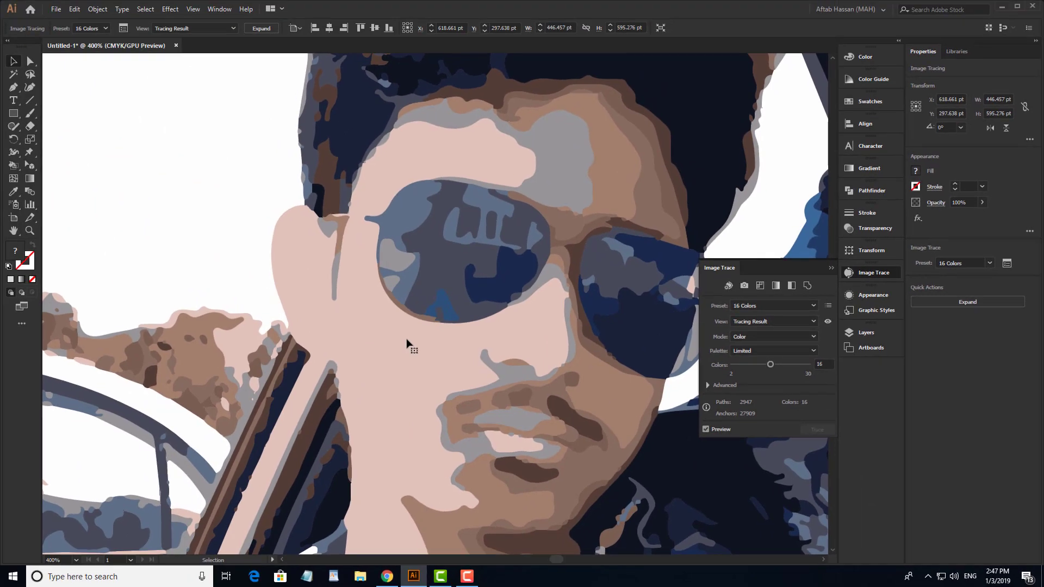
scroll(376, 334, "down", 2)
left_click_drag(425, 331, 335, 137)
scroll(489, 414, "down", 2)
scroll(369, 261, "up", 3)
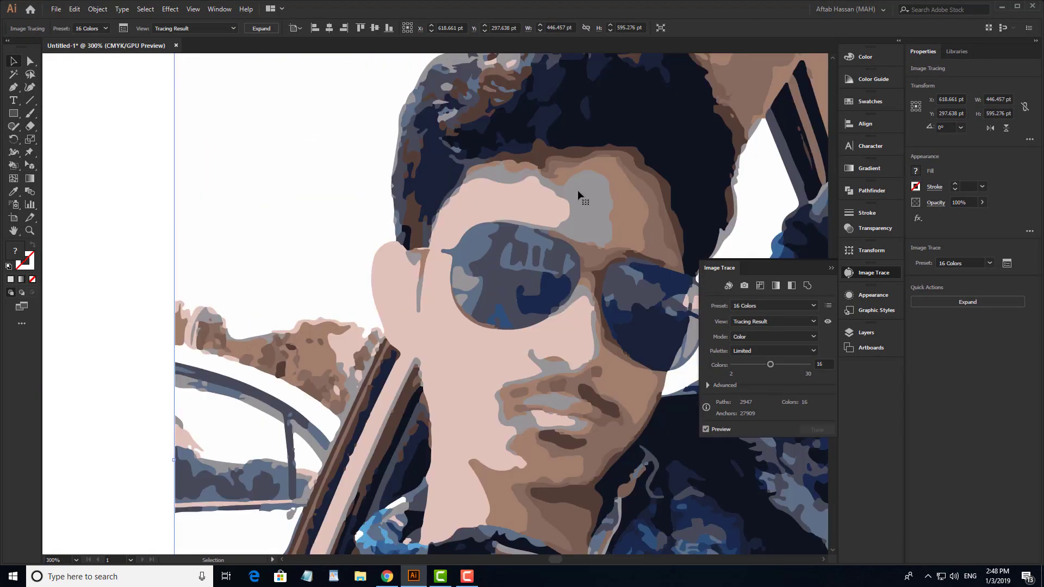
scroll(592, 194, "down", 3)
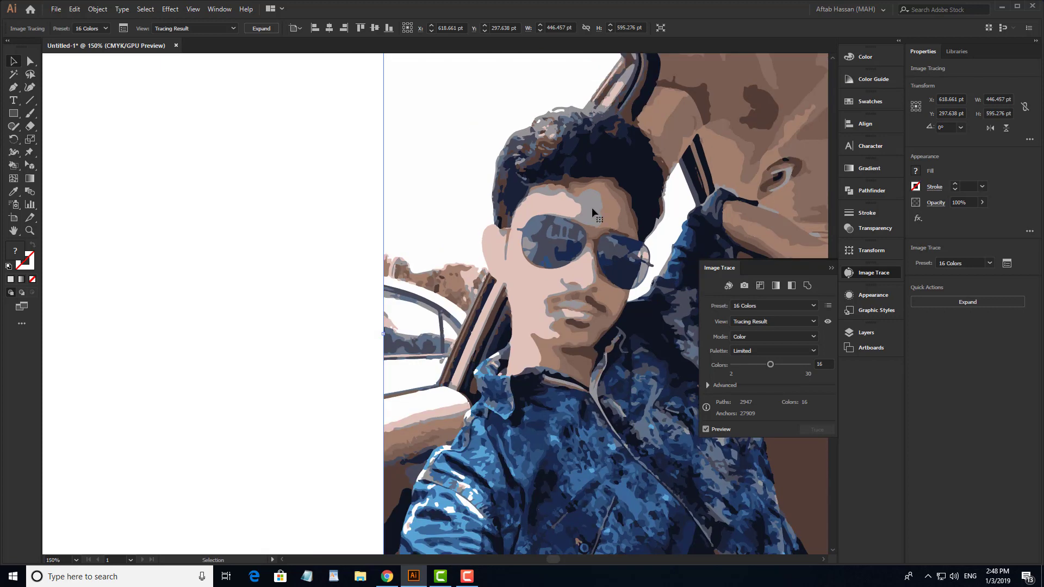
left_click_drag(592, 207, 486, 217)
scroll(481, 225, "down", 2)
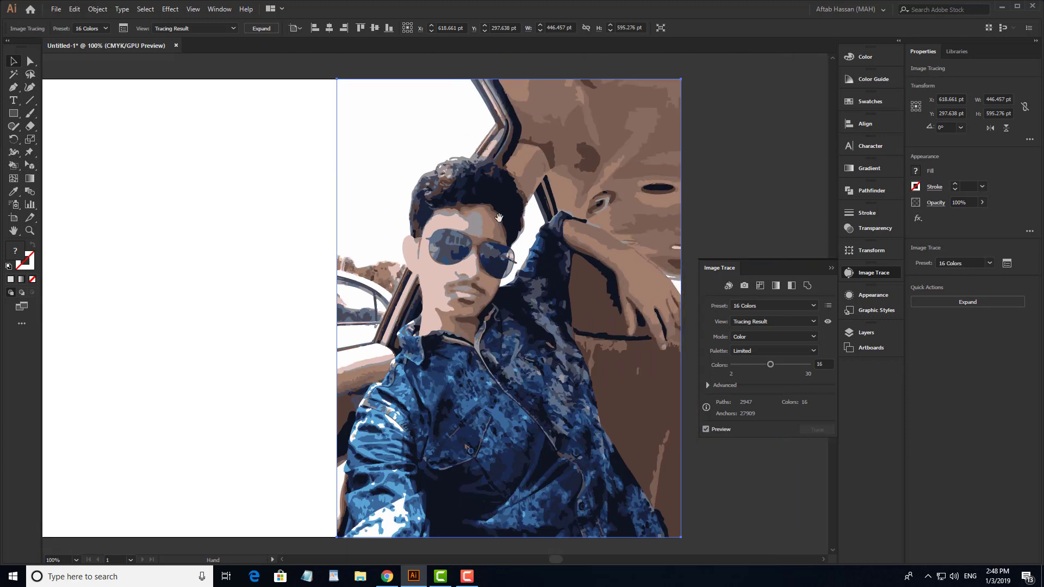
scroll(494, 215, "up", 7)
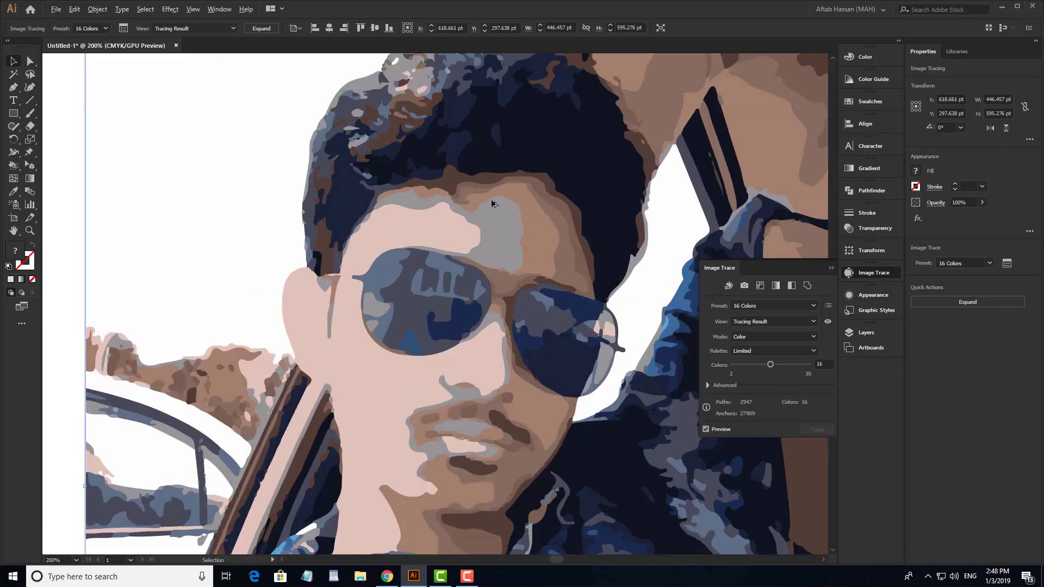
scroll(494, 200, "down", 7)
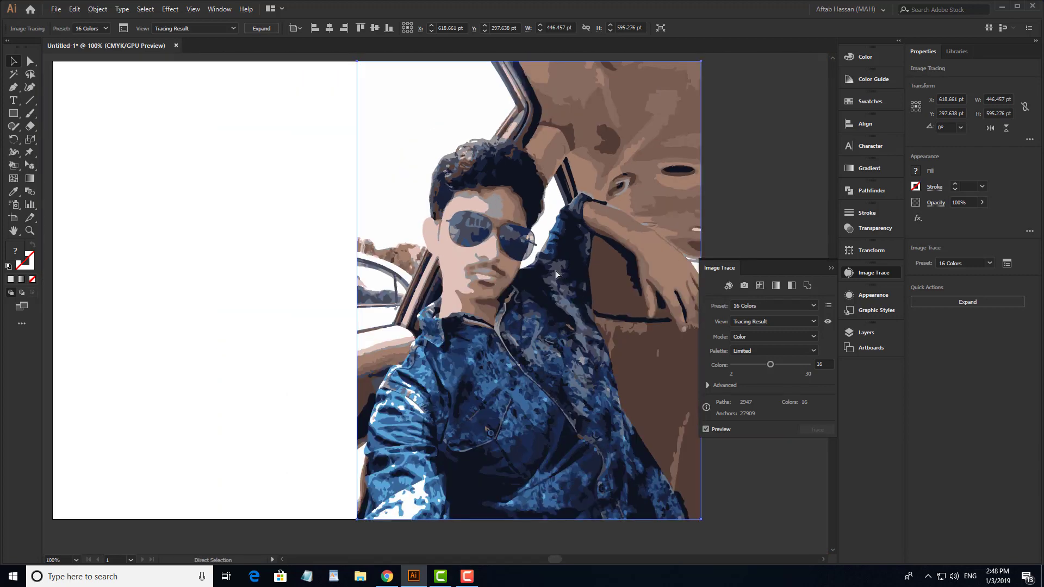
Undo the 16 Colors tracing and trace the original photo with the Black and White Logo preset
key("ctrl+z")
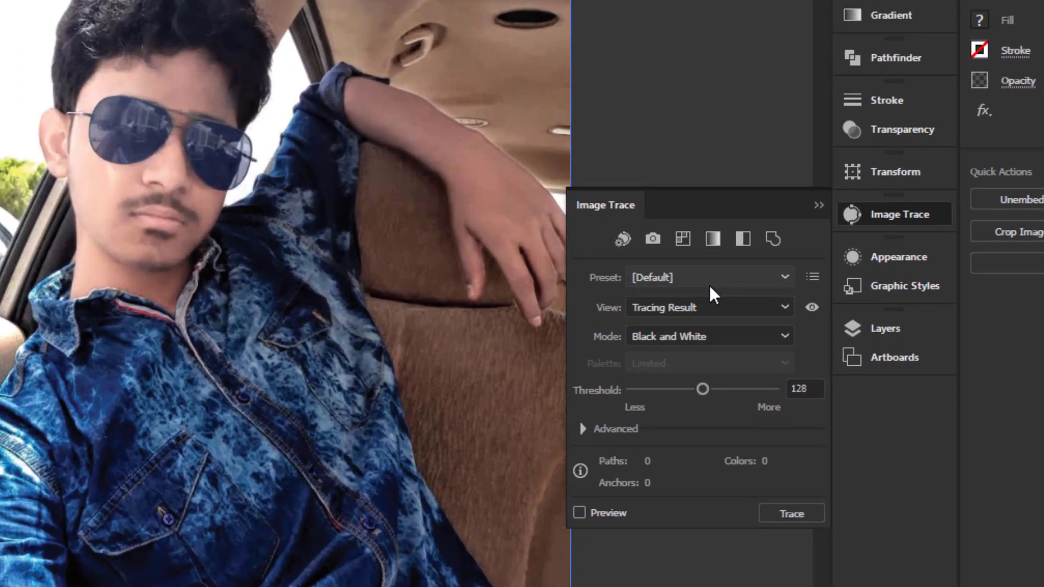
left_click(756, 298)
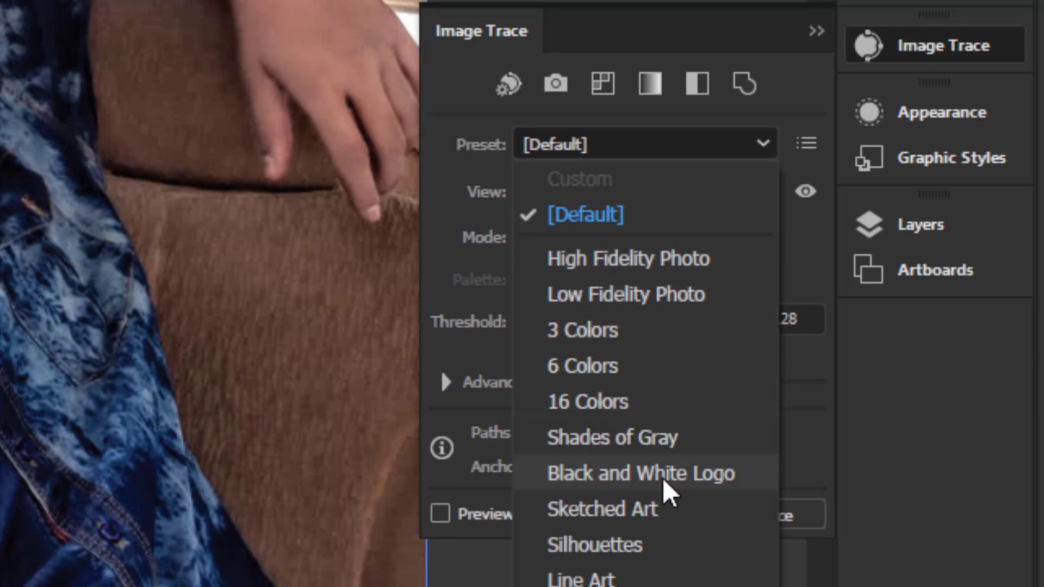
left_click(679, 475)
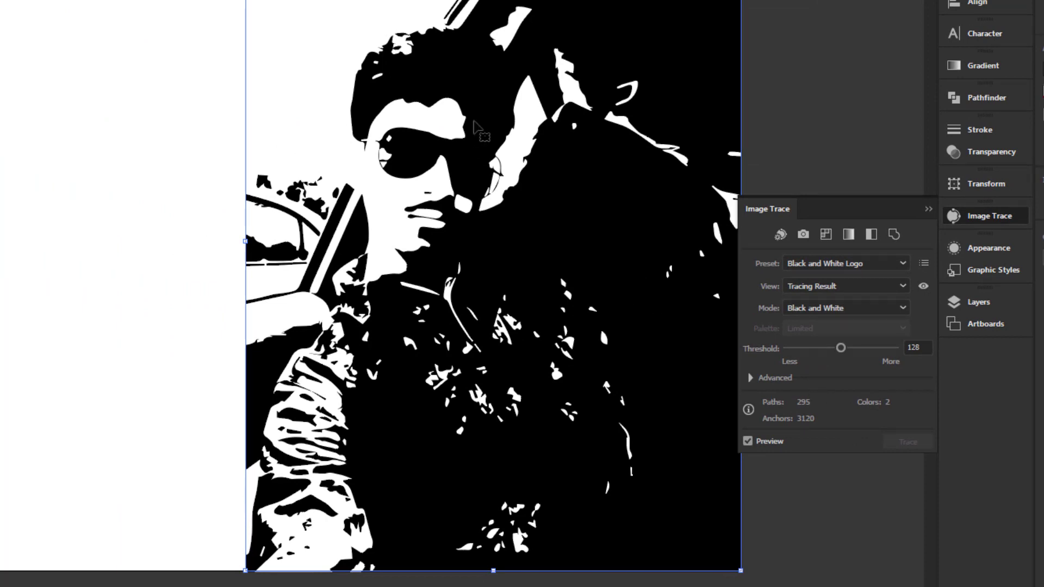
Undo the Black and White Logo tracing and trace the photo with the Line Art preset
key("ctrl+z")
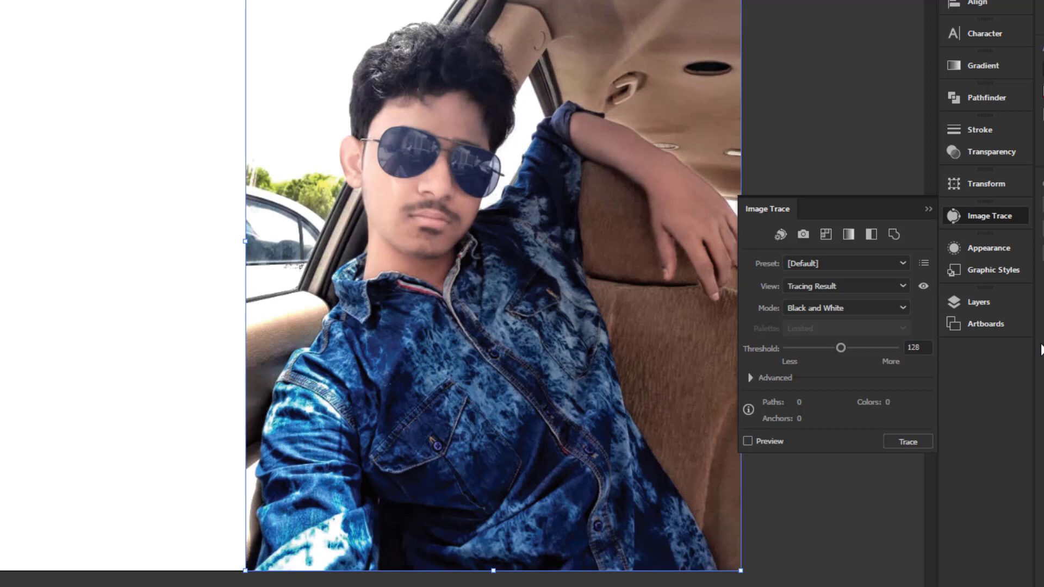
left_click(852, 263)
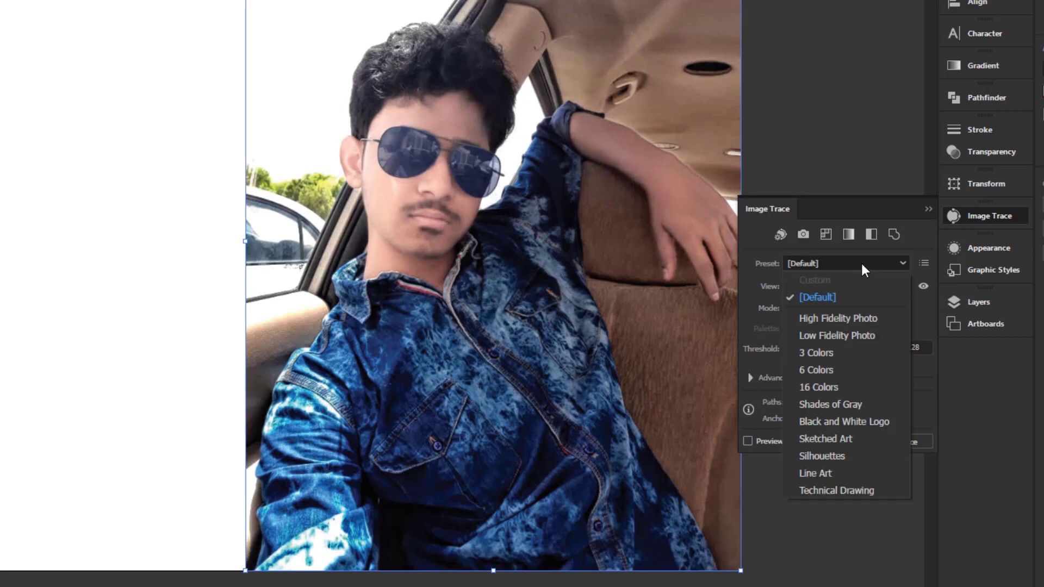
left_click(812, 475)
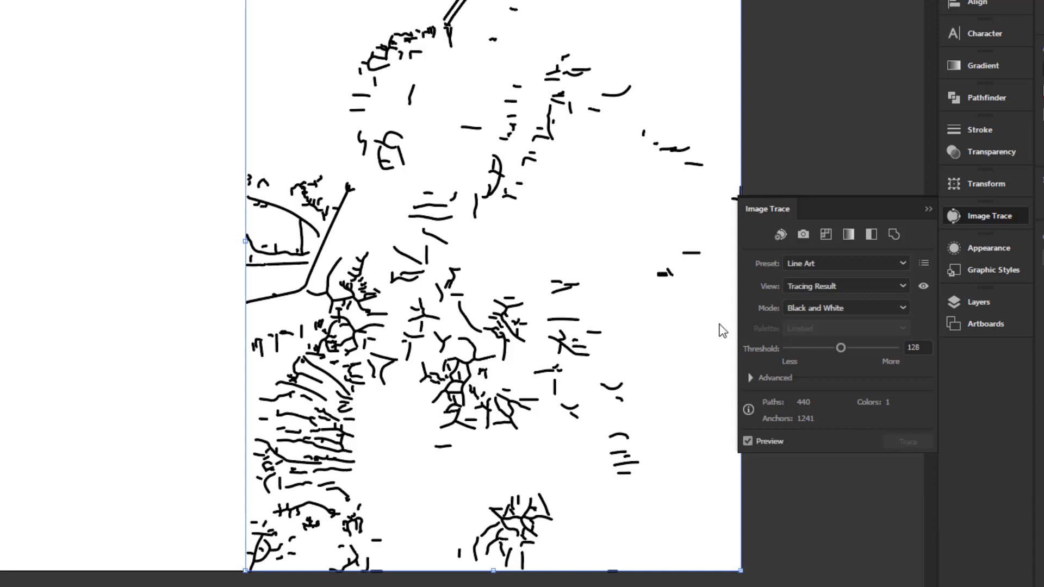
Undo the Line Art tracing and trace the photo with the High Fidelity Photo preset
key("ctrl+z")
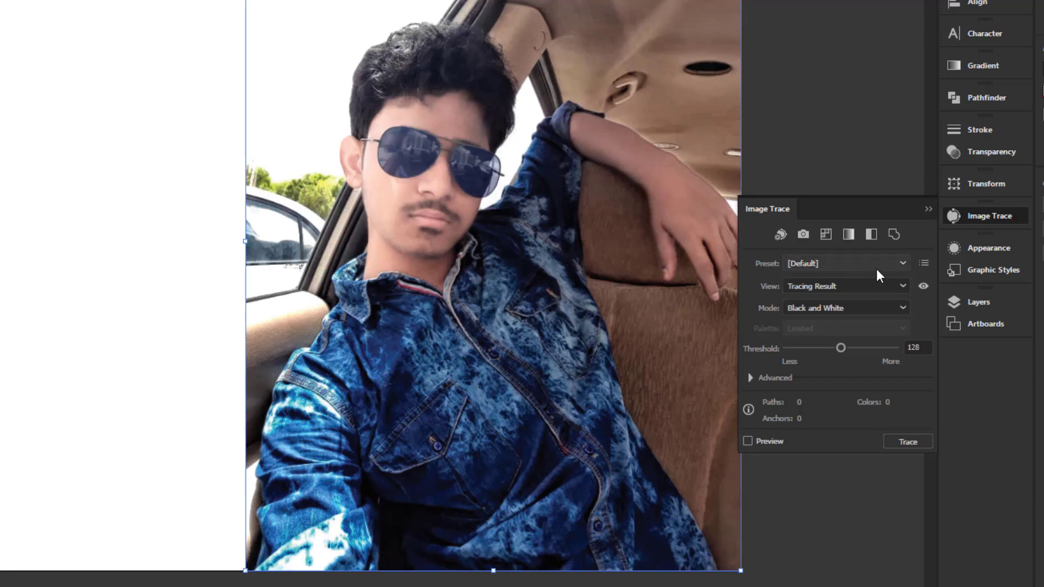
left_click(824, 266)
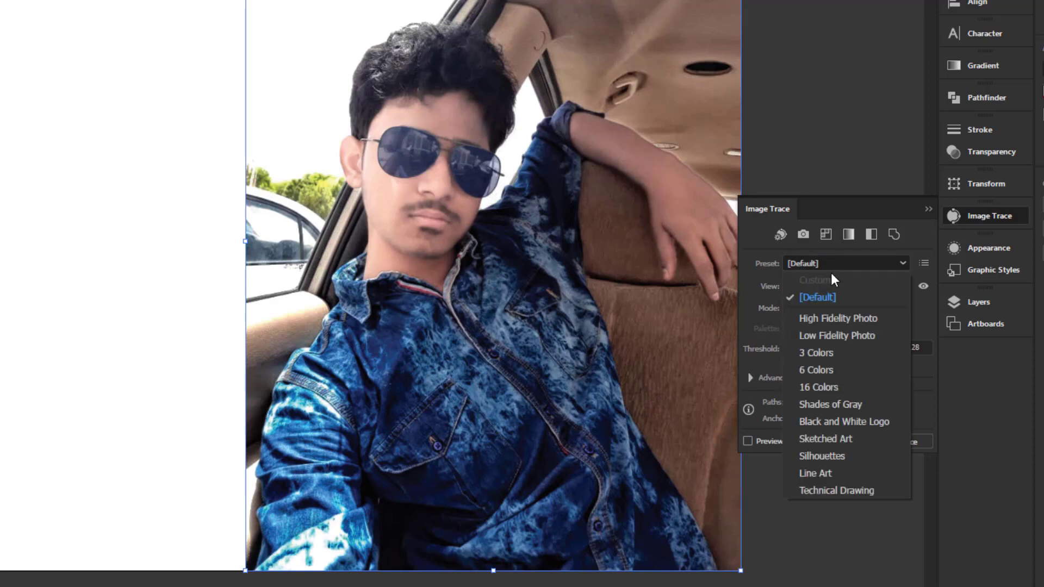
left_click(836, 319)
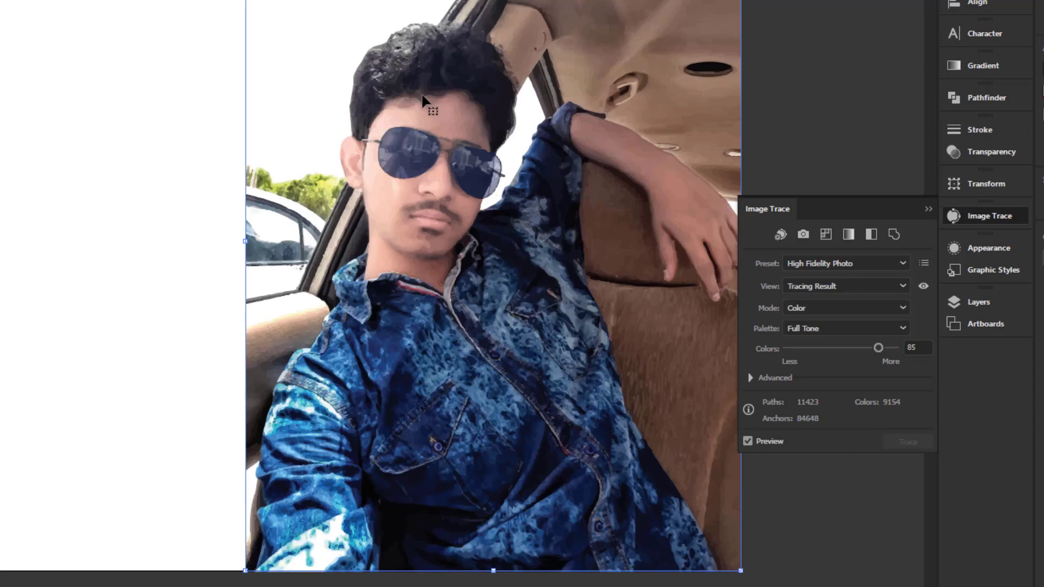
Examine the High Fidelity Photo tracing up close on the forehead, hair, shirt fabric and collar
scroll(413, 95, "up", 5)
scroll(413, 96, "up", 2)
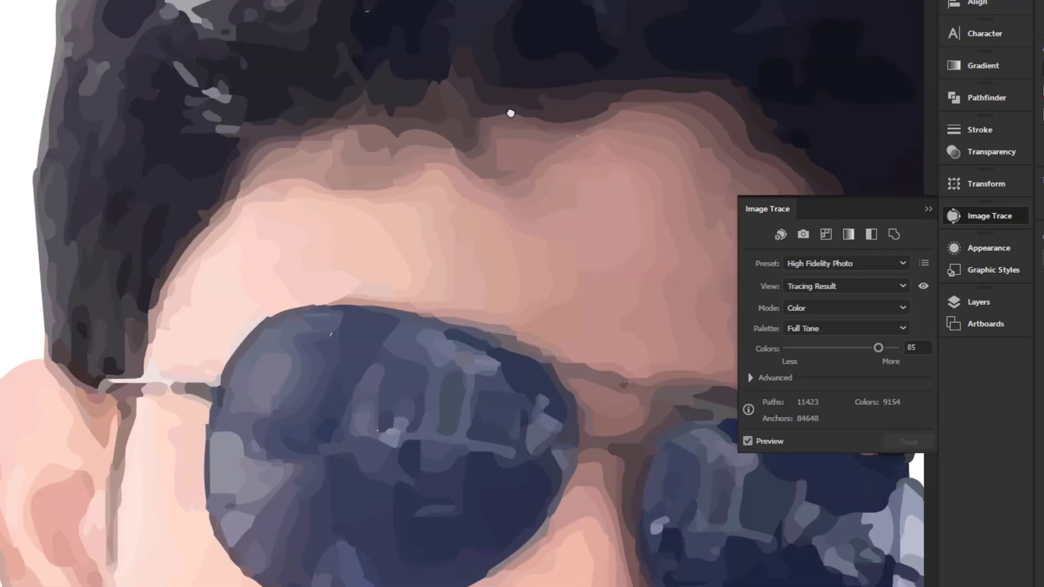
scroll(510, 109, "up", 2)
scroll(424, 79, "down", 6)
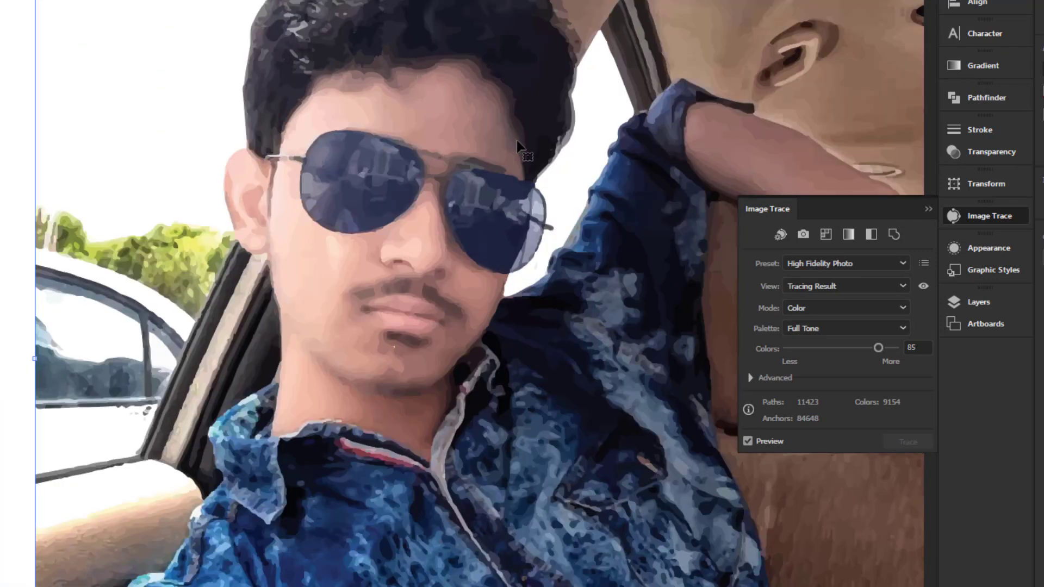
scroll(520, 144, "down", 4)
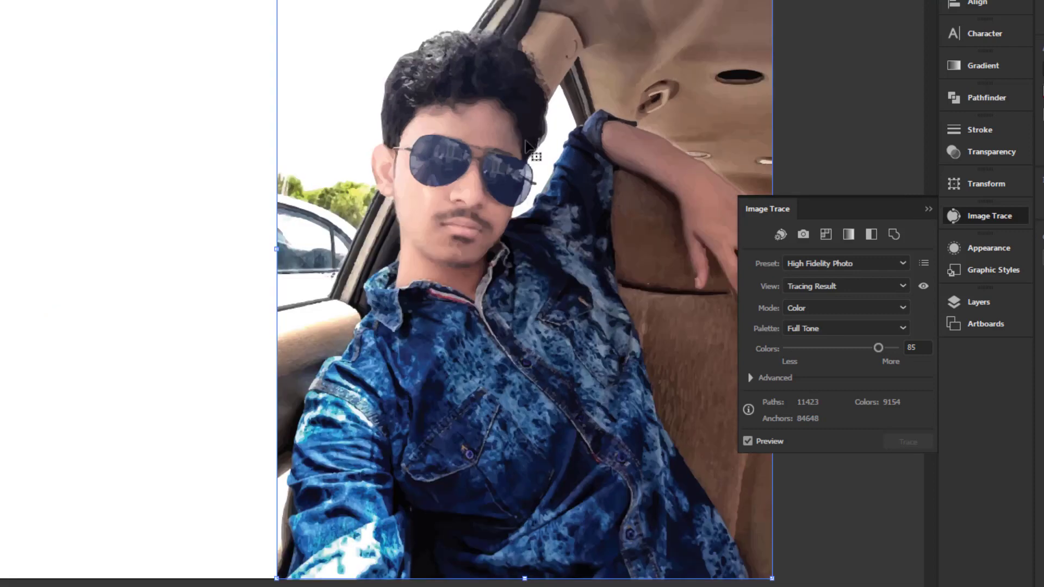
scroll(565, 157, "right", 2)
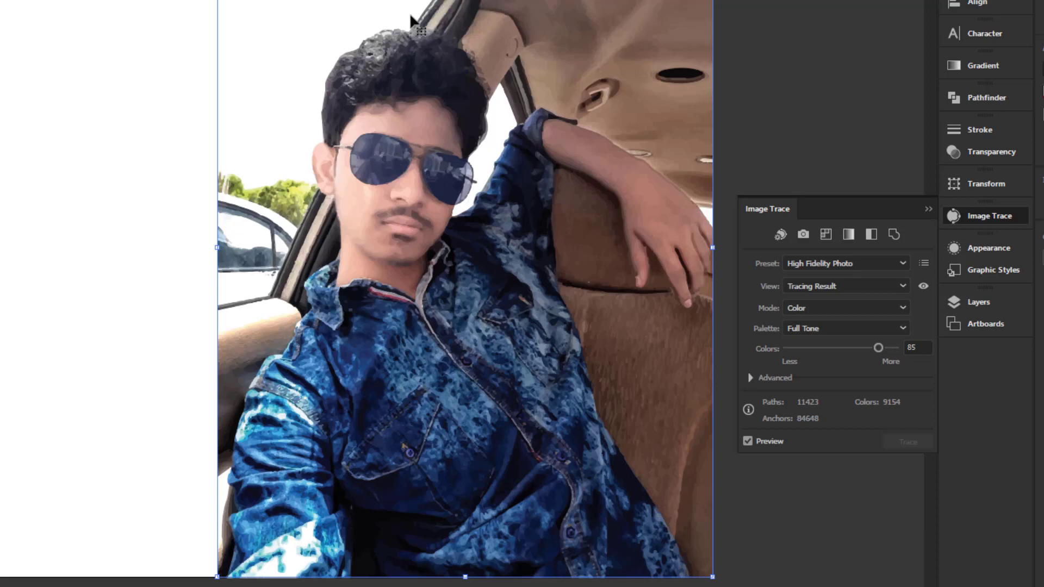
scroll(430, 387, "up", 3)
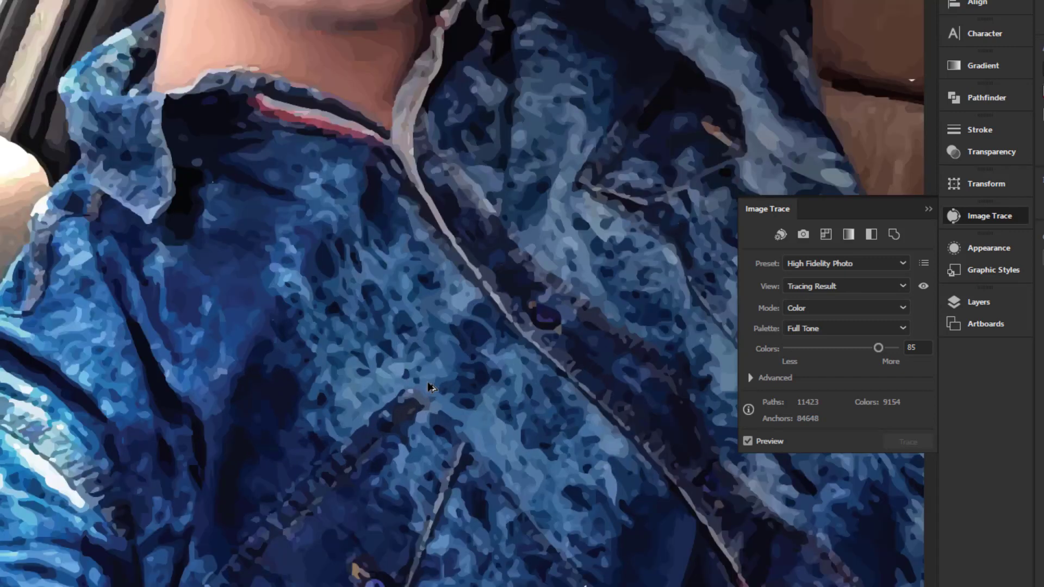
scroll(430, 387, "up", 2)
scroll(299, 324, "up", 3)
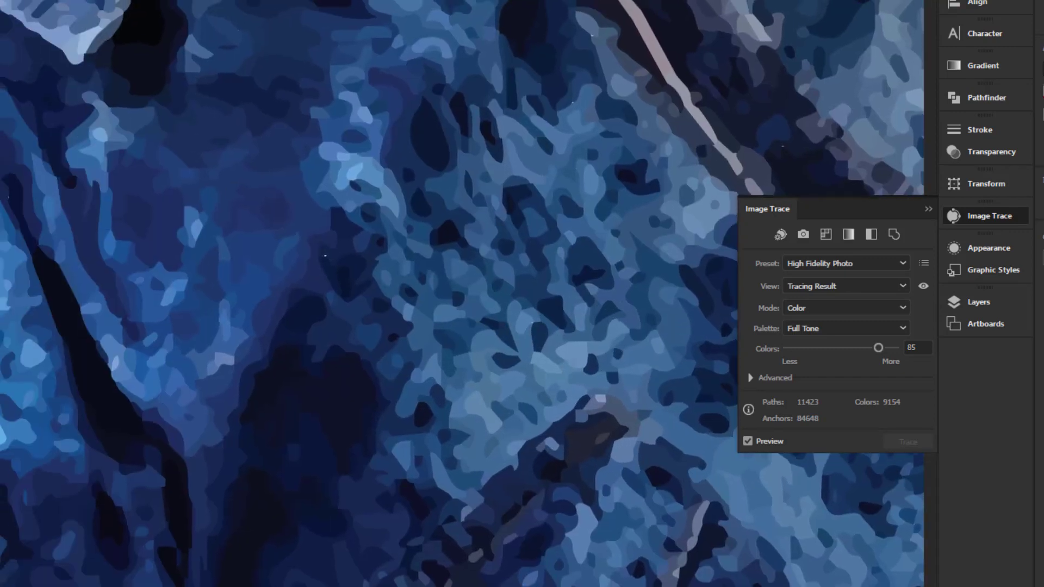
left_click_drag(207, 45, 156, 418)
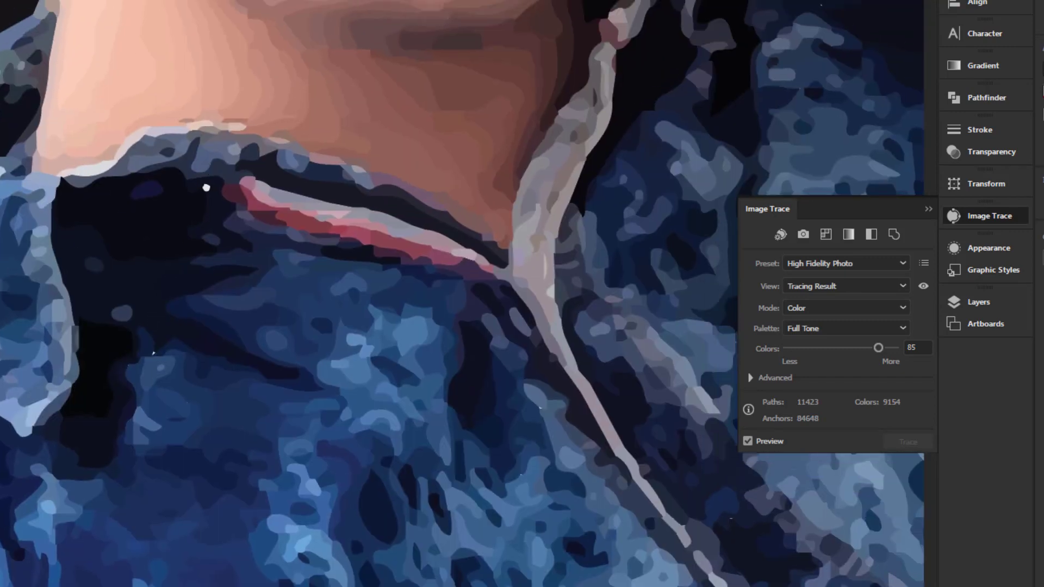
scroll(155, 370, "down", 5)
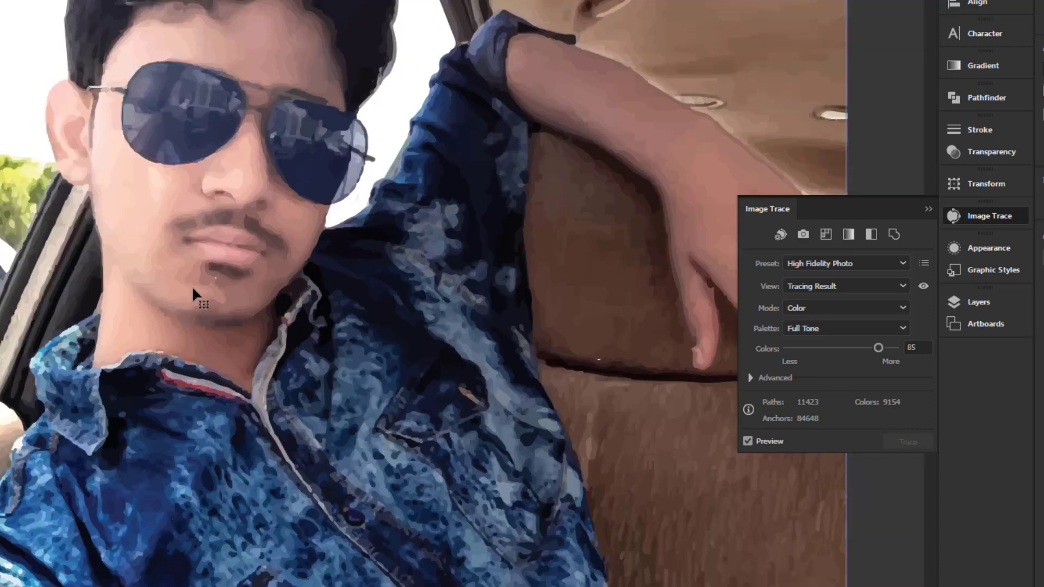
scroll(193, 290, "down", 3)
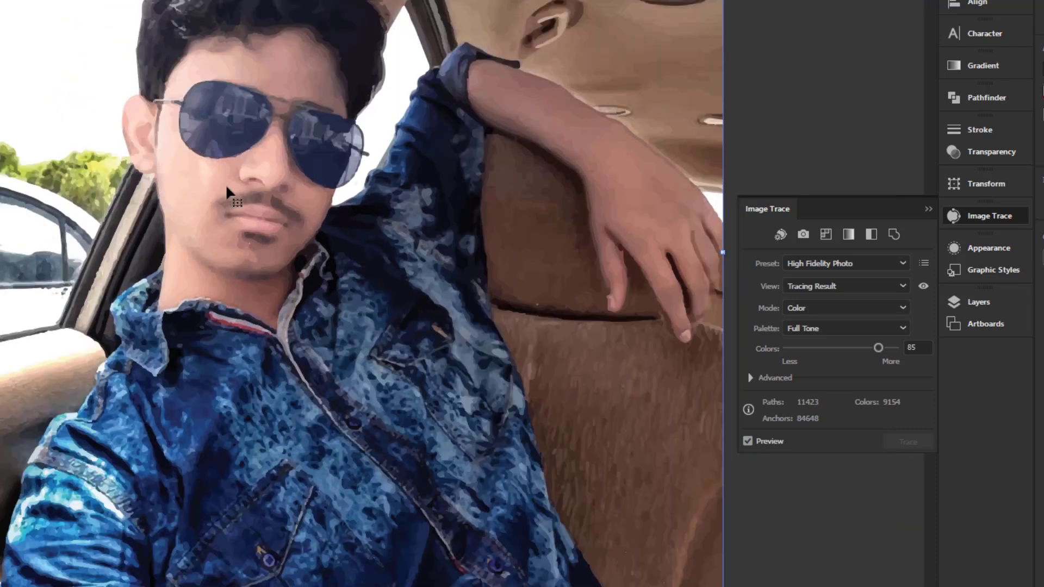
scroll(230, 243, "down", 4)
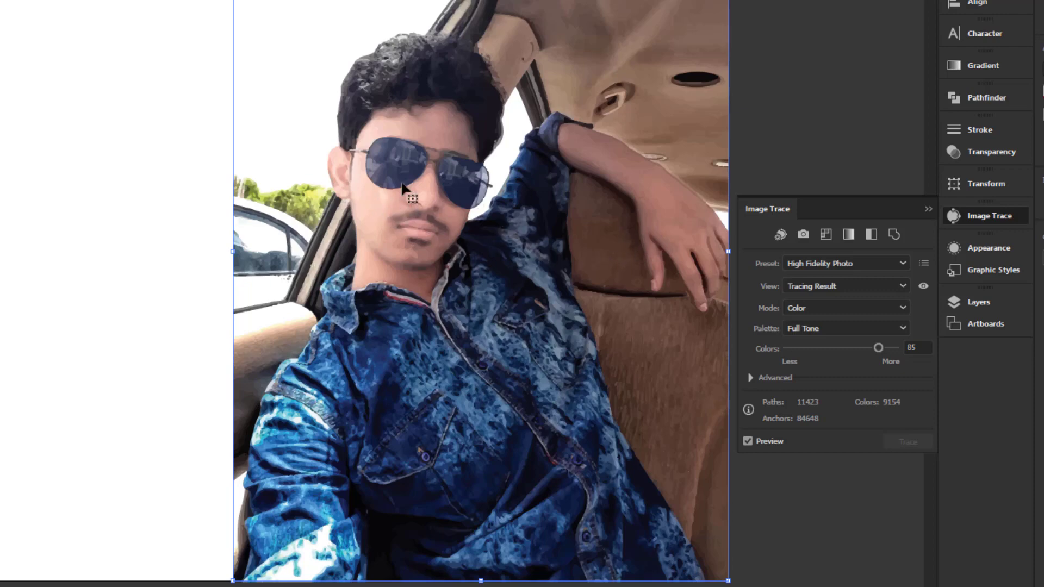
Examine the traced colour shapes around the nose, mouth and sunglasses, and compare them with the full view
scroll(414, 188, "up", 4)
scroll(413, 184, "down", 1)
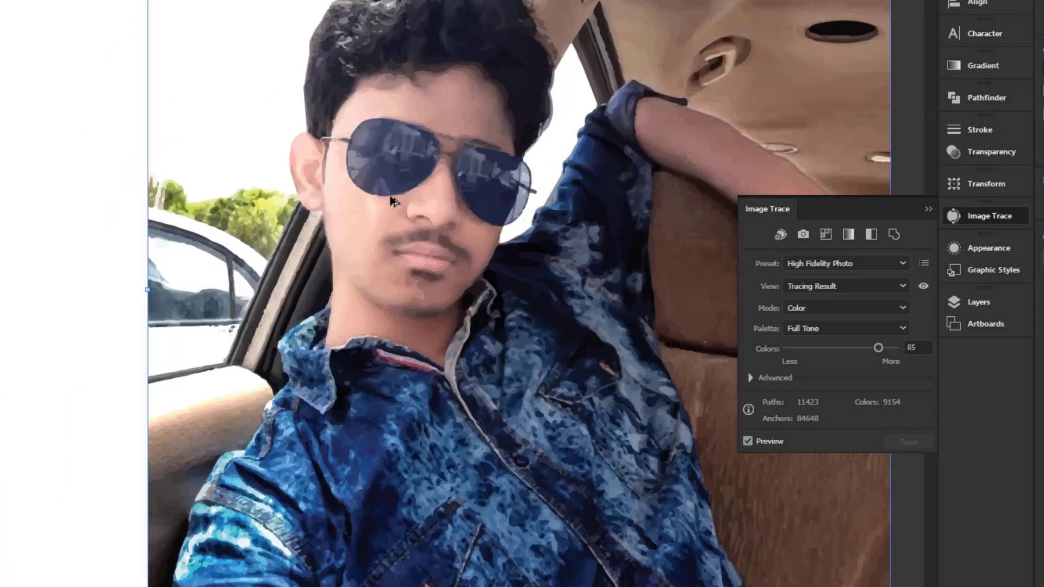
scroll(378, 209, "up", 3)
scroll(377, 211, "down", 3)
scroll(446, 220, "up", 3)
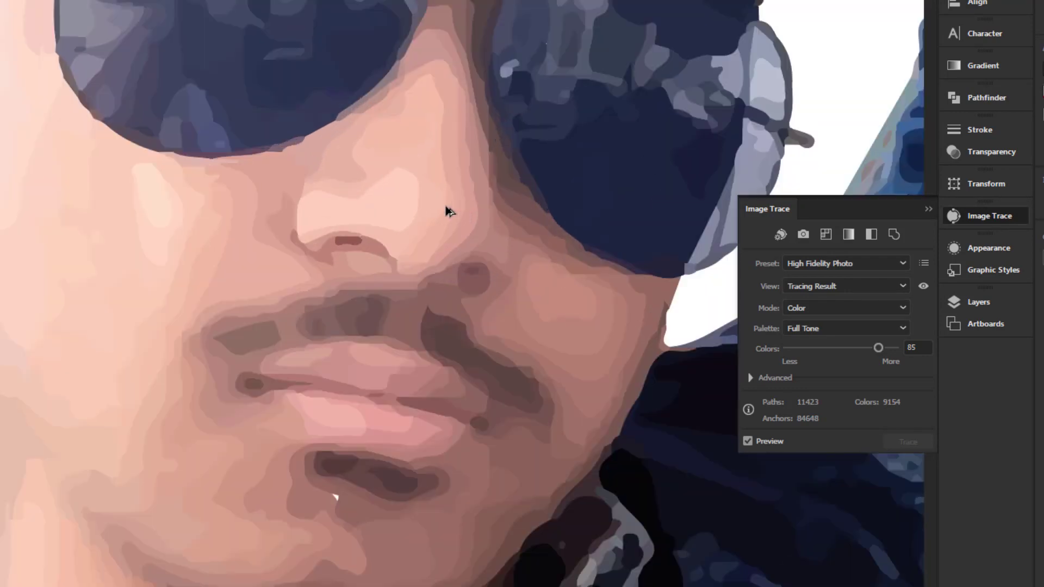
scroll(443, 210, "down", 3)
scroll(443, 210, "up", 5)
left_click_drag(380, 212, 483, 535)
scroll(343, 299, "down", 5)
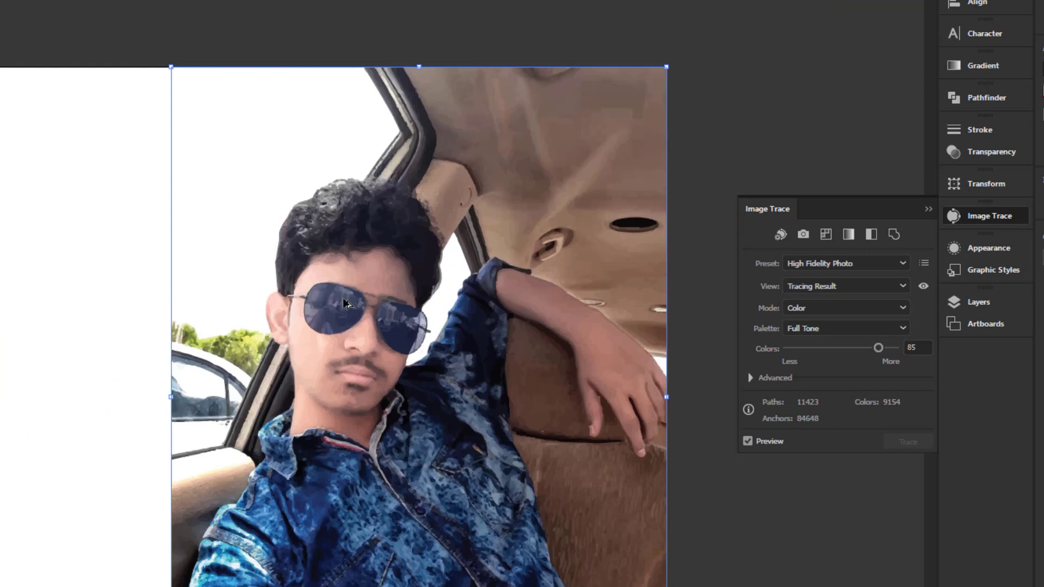
left_click_drag(345, 303, 390, 205)
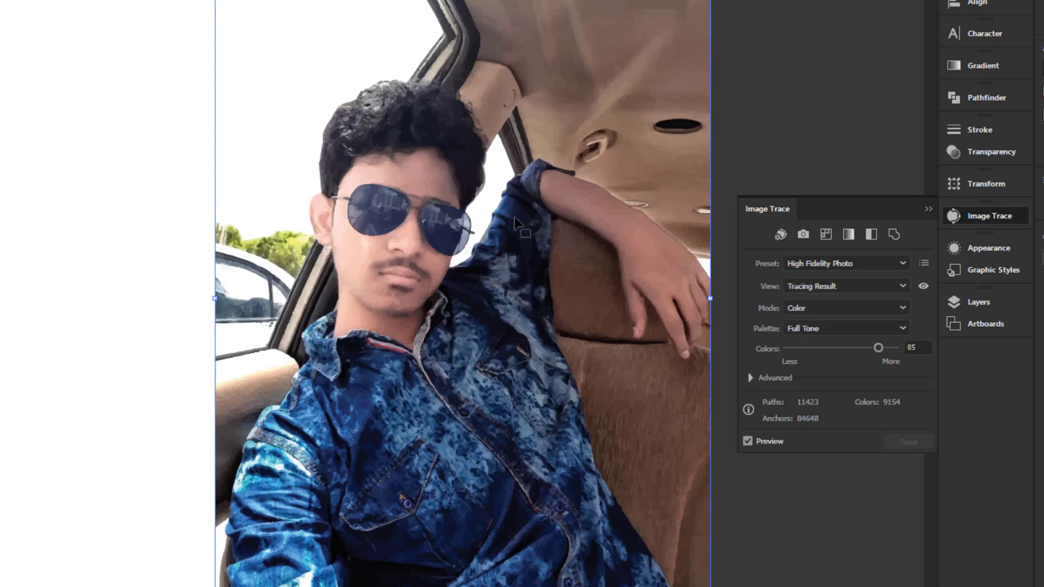
Try moving the traced image on the artboard and undo the move
mouse_move(519, 228)
left_mouse_down()
mouse_move(589, 246)
mouse_move(552, 231)
mouse_move(628, 304)
left_mouse_up()
key("ctrl+z")
Show the High Fidelity Photo tracing in the Tracing Result with Outlines view
scroll(626, 294, "up", 3)
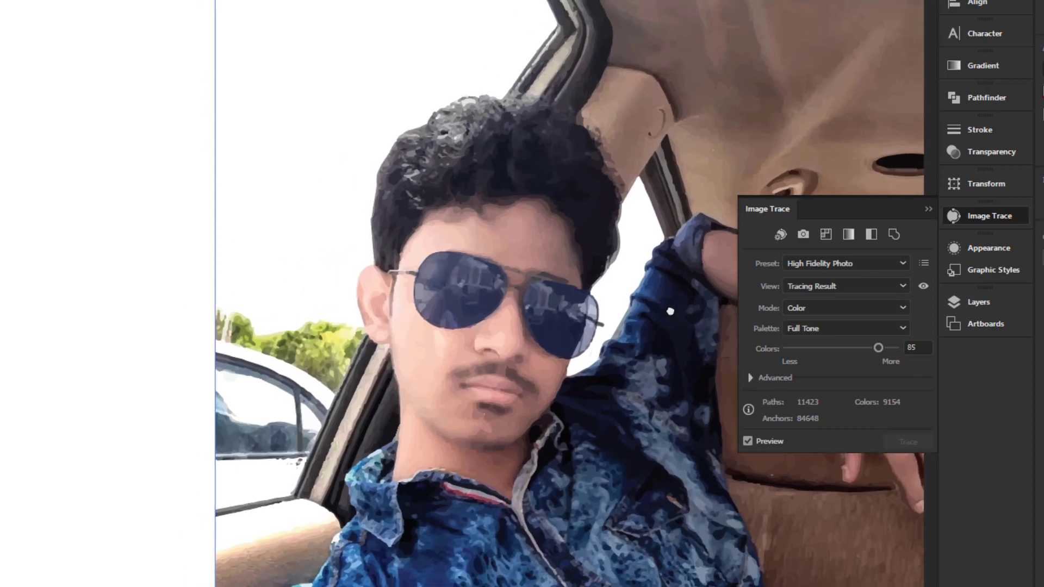
scroll(655, 299, "down", 3)
left_click_drag(630, 295, 524, 203)
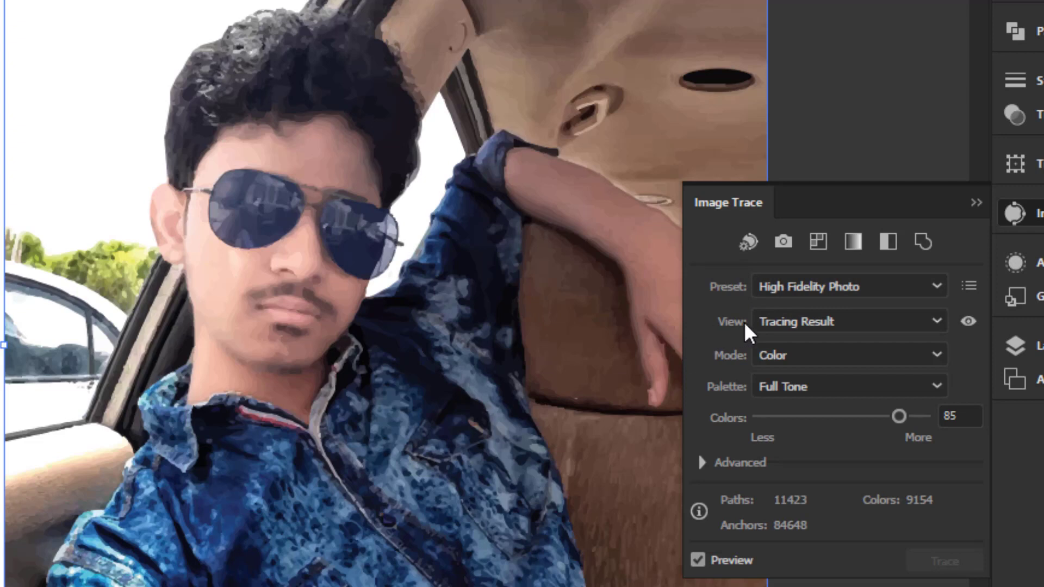
left_click(809, 320)
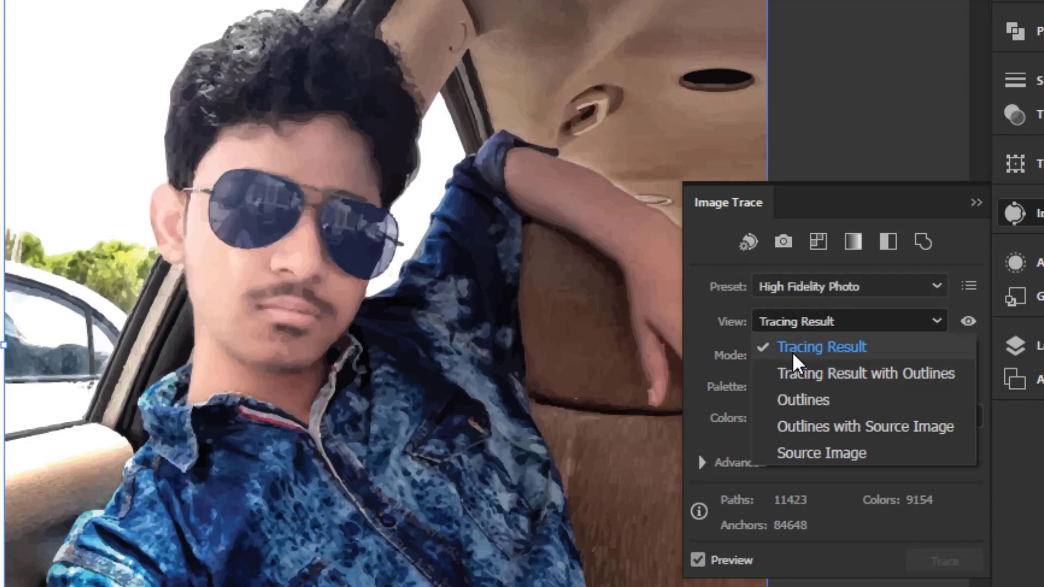
left_click(907, 375)
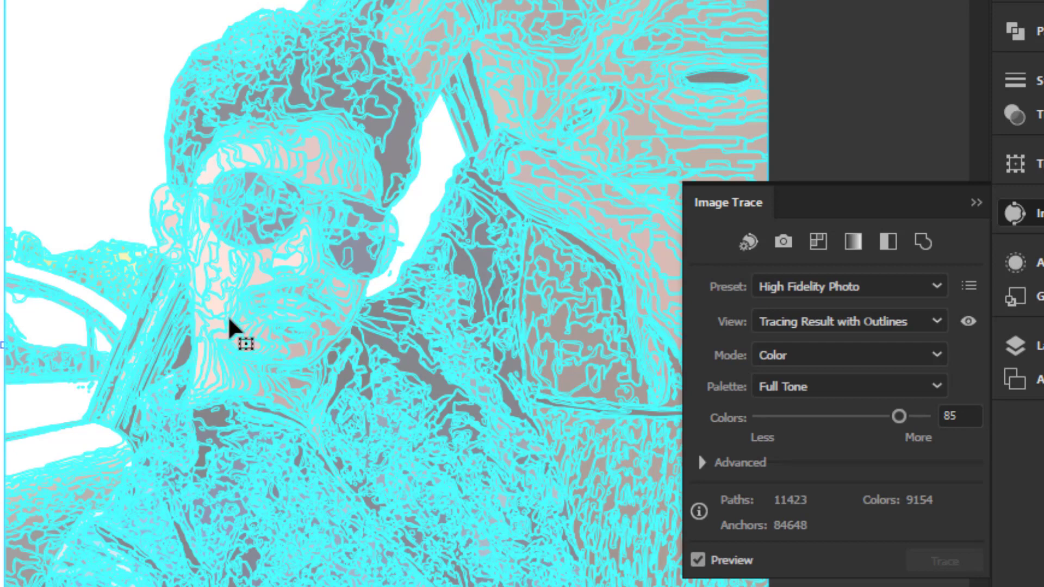
Compare the traced photo in the Outlines view and the Outlines with Source Image view
left_click(811, 318)
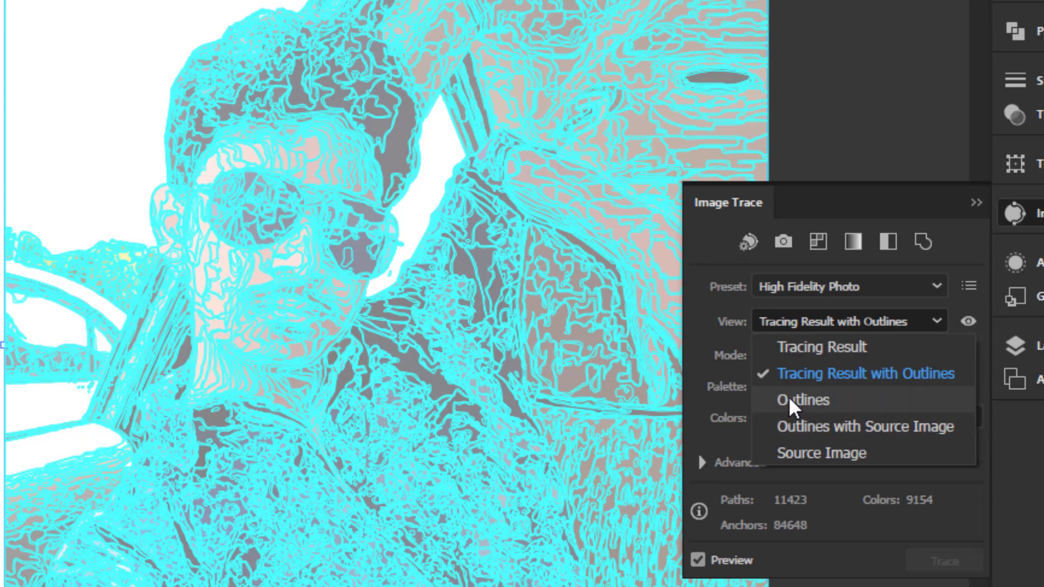
left_click(801, 412)
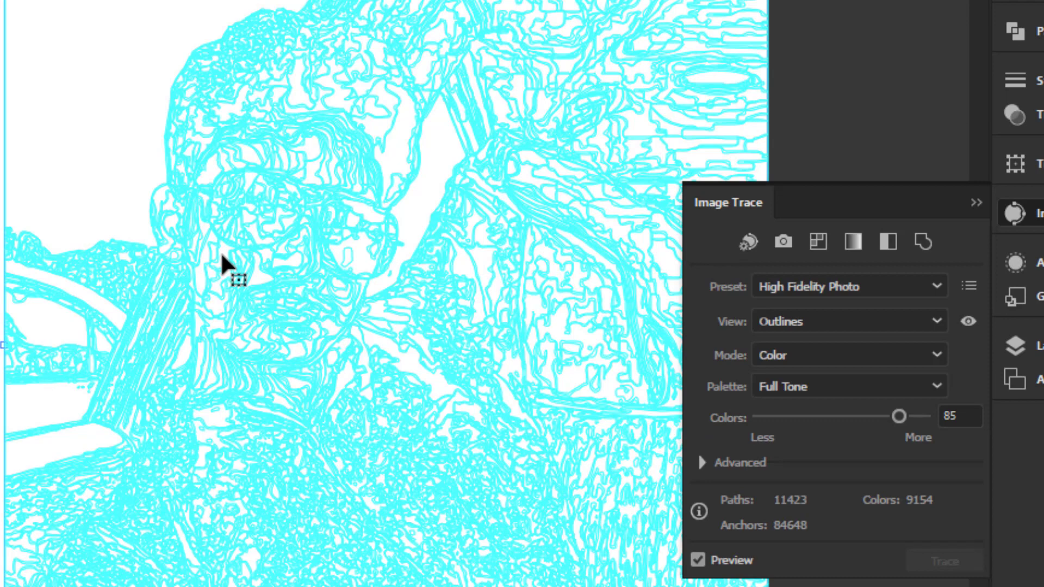
left_click(800, 324)
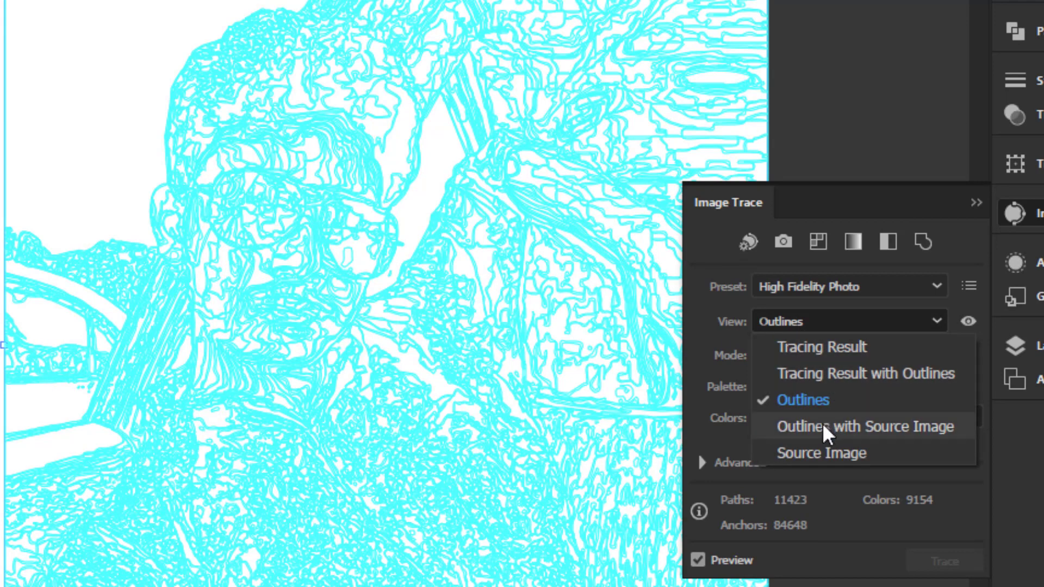
left_click(901, 425)
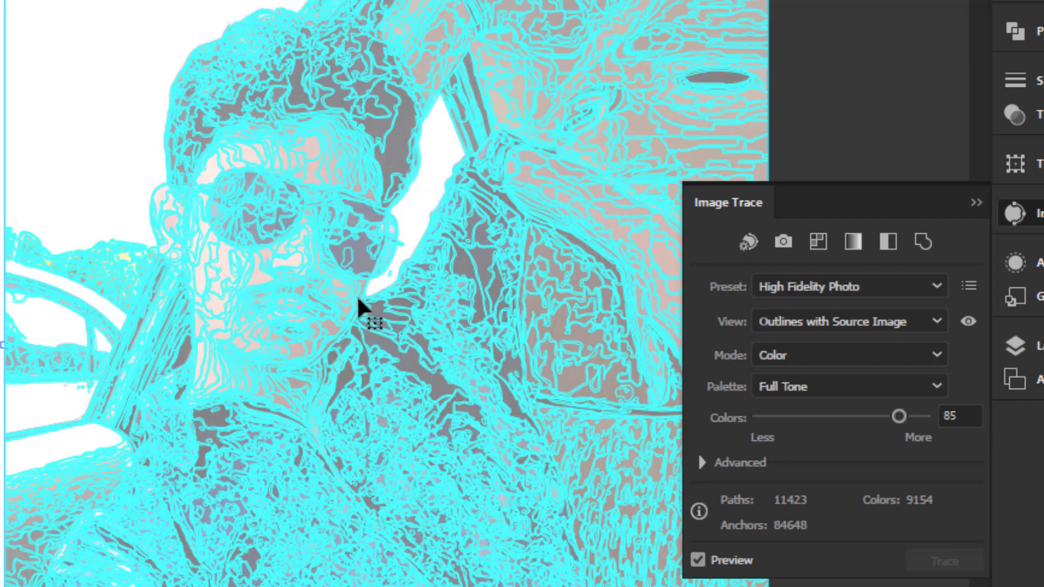
Display the Source Image view and examine the original photo up close around the nose and sunglasses
left_click(874, 328)
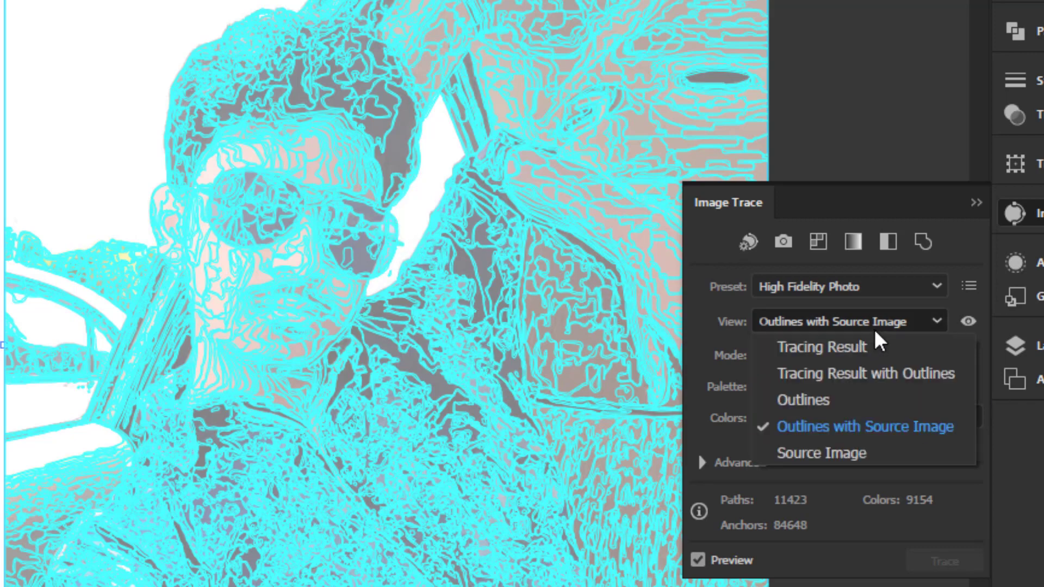
left_click(807, 455)
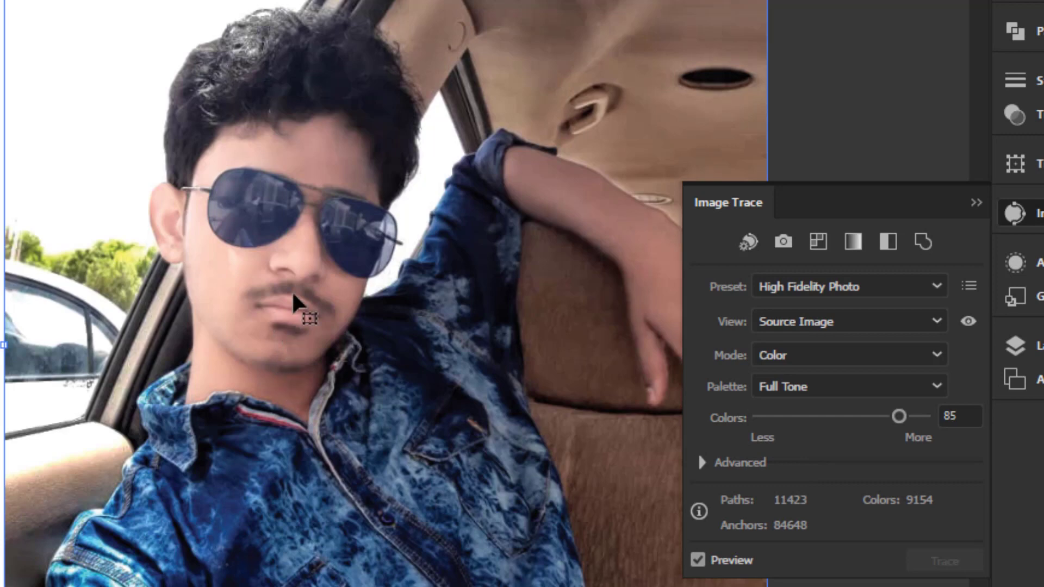
scroll(302, 270, "up", 6)
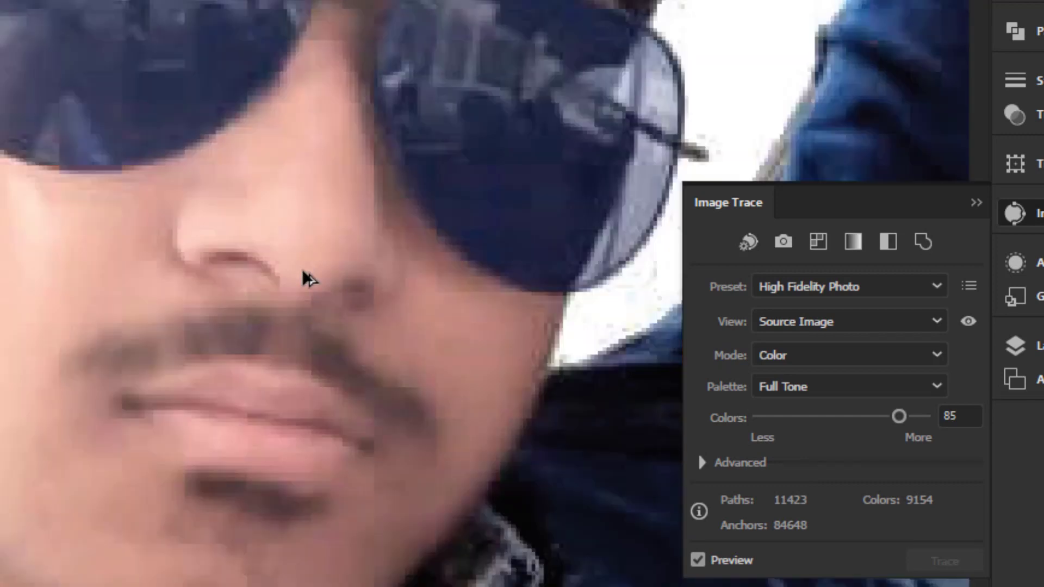
scroll(303, 269, "down", 8)
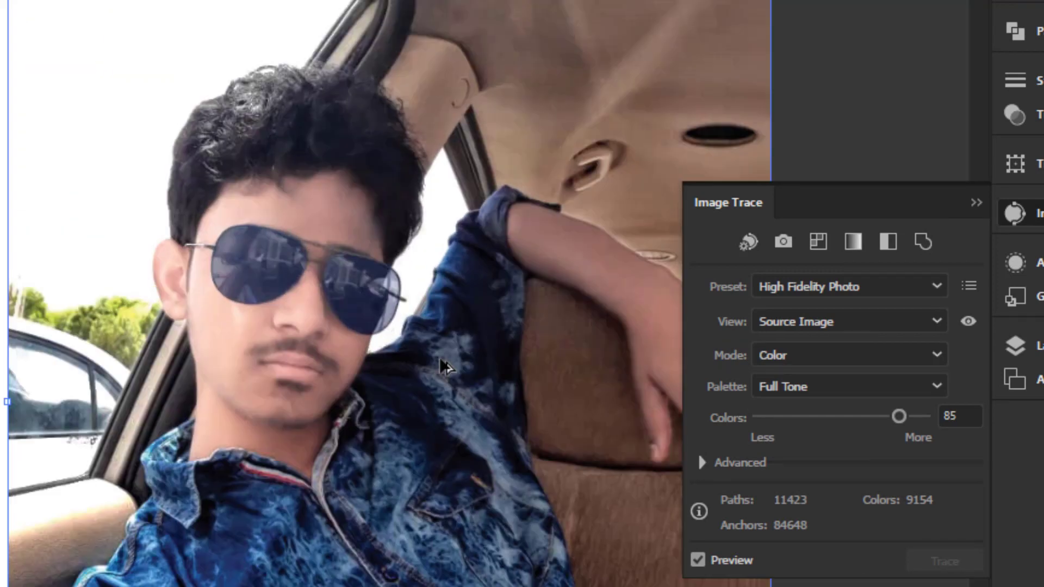
left_click_drag(442, 366, 505, 380)
Return the traced photo to the Tracing Result view
left_click(848, 322)
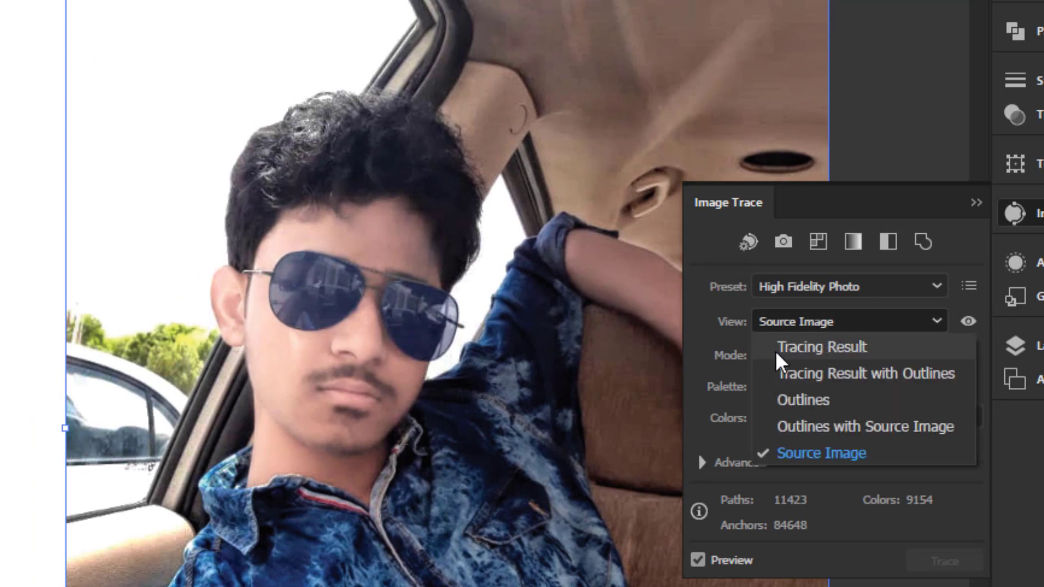
left_click(800, 346)
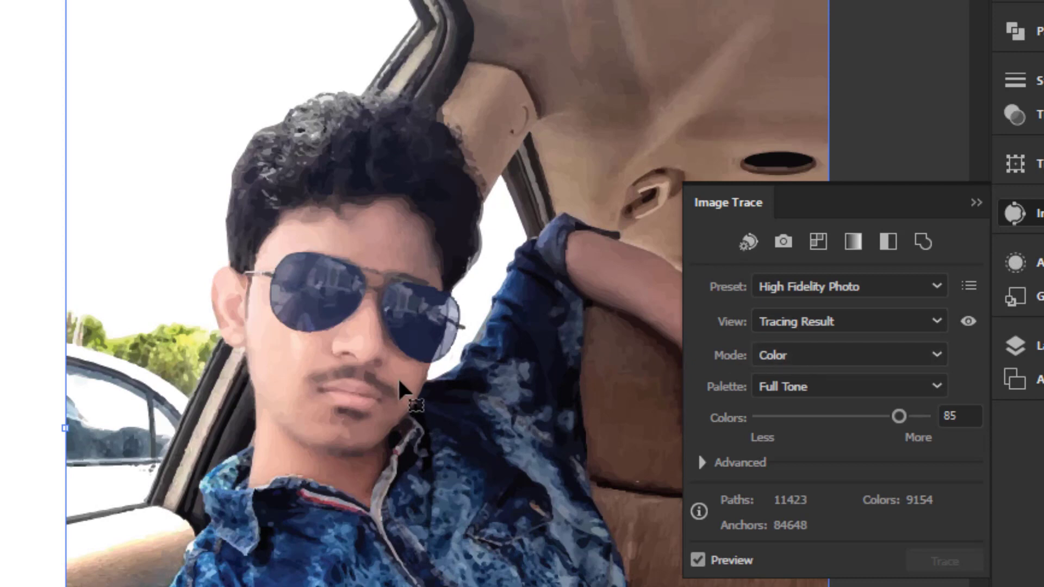
scroll(479, 343, "down", 2)
scroll(482, 334, "down", 1)
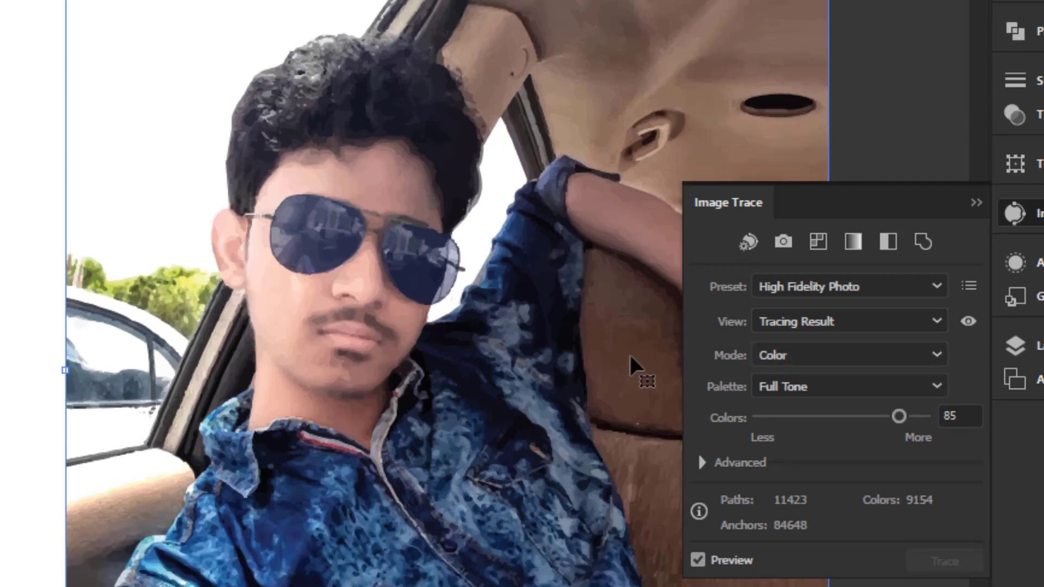
Try the Grayscale tracing mode and examine the face up close and in the full view
left_click(789, 355)
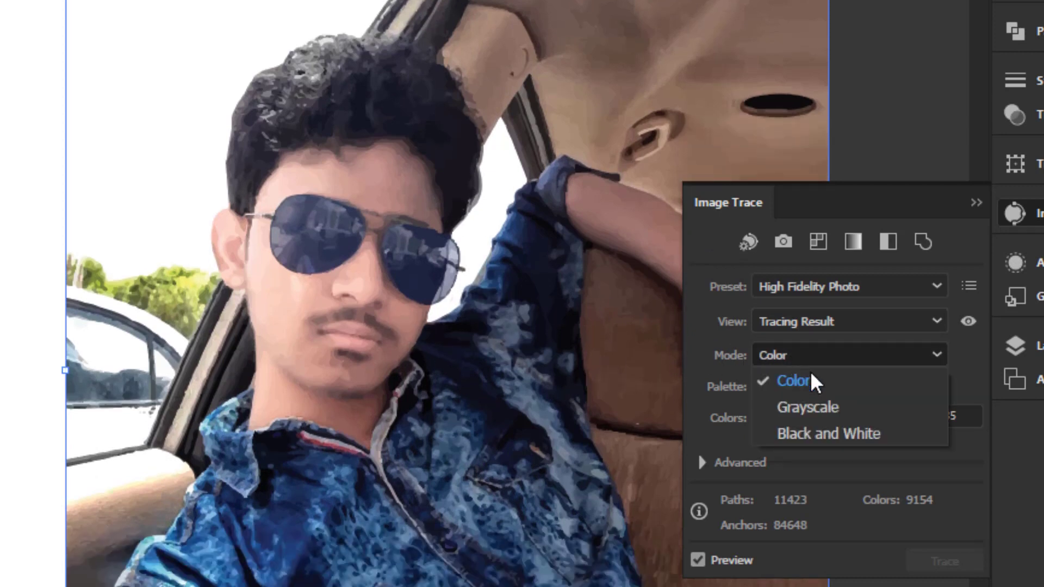
left_click(810, 407)
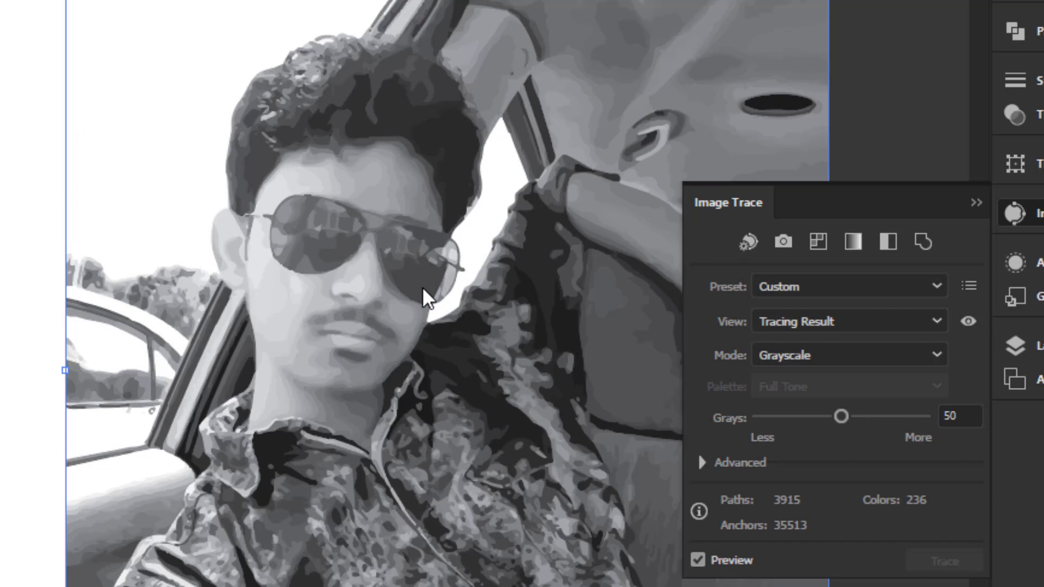
scroll(429, 173, "up", 2)
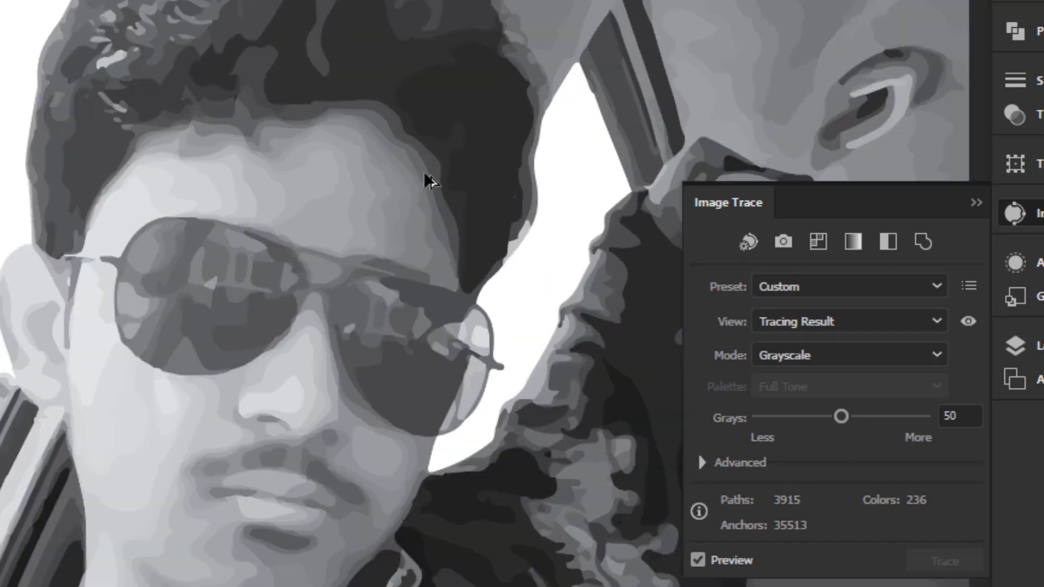
scroll(425, 173, "down", 4)
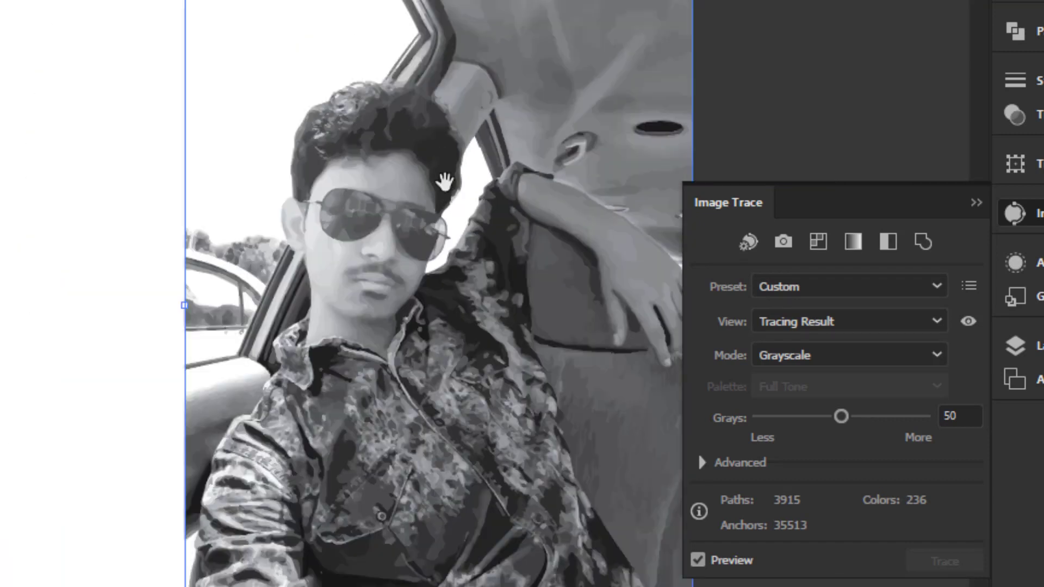
left_click_drag(446, 179, 477, 216)
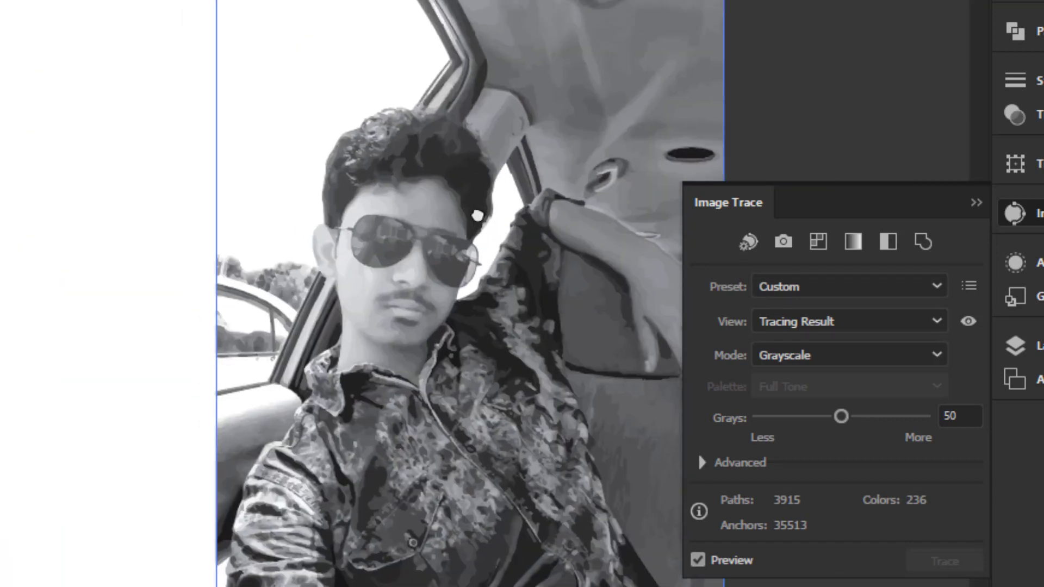
left_click_drag(496, 252, 511, 269)
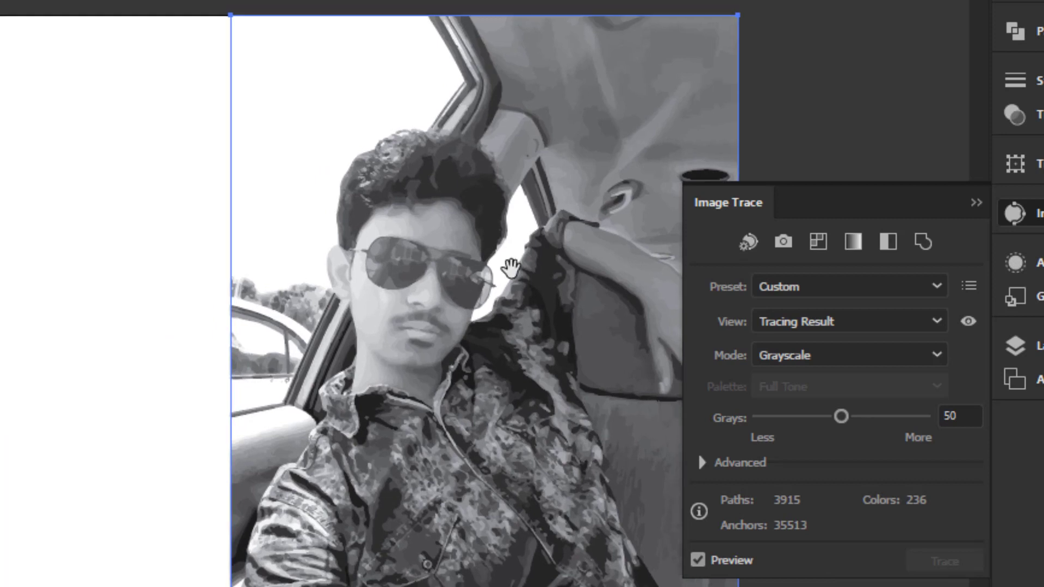
Try the Black and White tracing mode and undo it
left_click(799, 360)
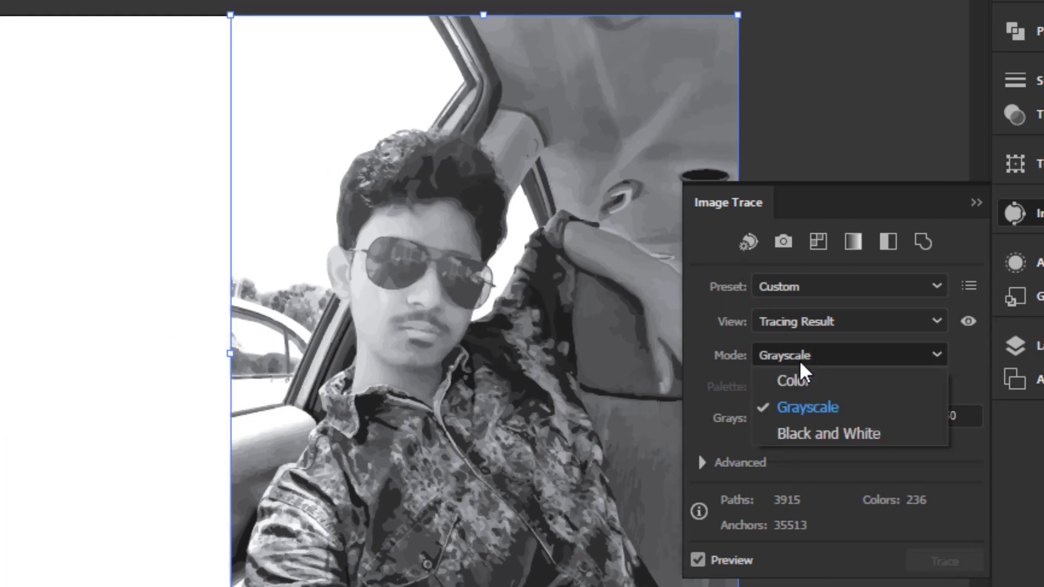
left_click(801, 437)
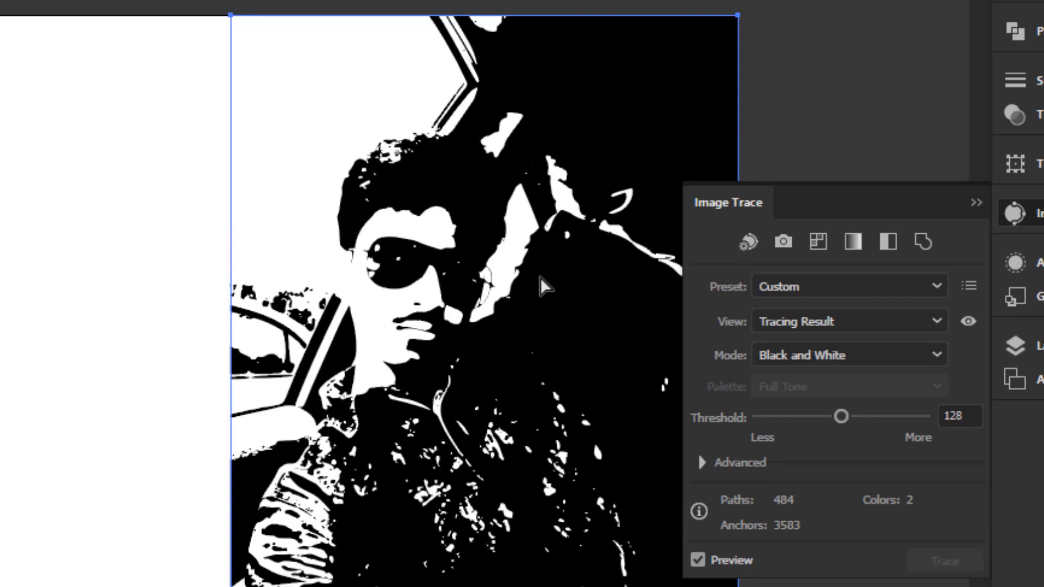
key("ctrl+z")
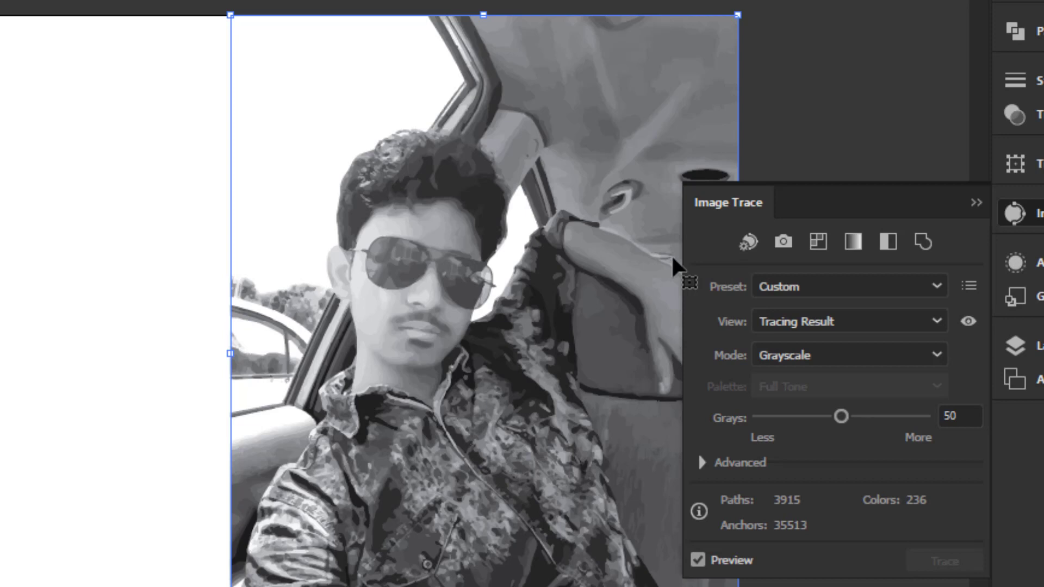
Set the tracing mode back to Color
left_click(794, 355)
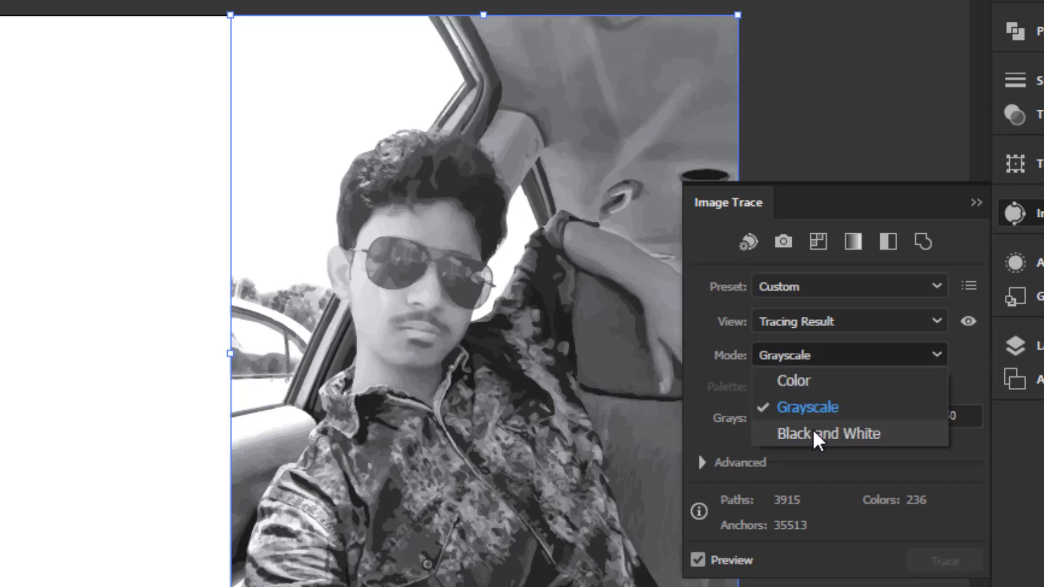
left_click(804, 382)
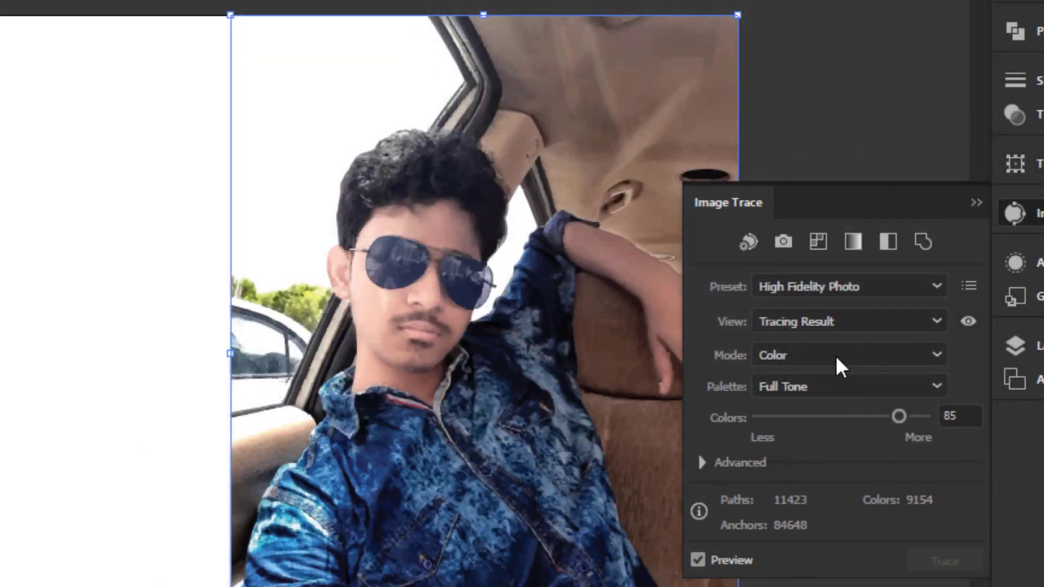
Try the Automatic palette for the tracing and examine the face and sunglasses up close
left_click(793, 394)
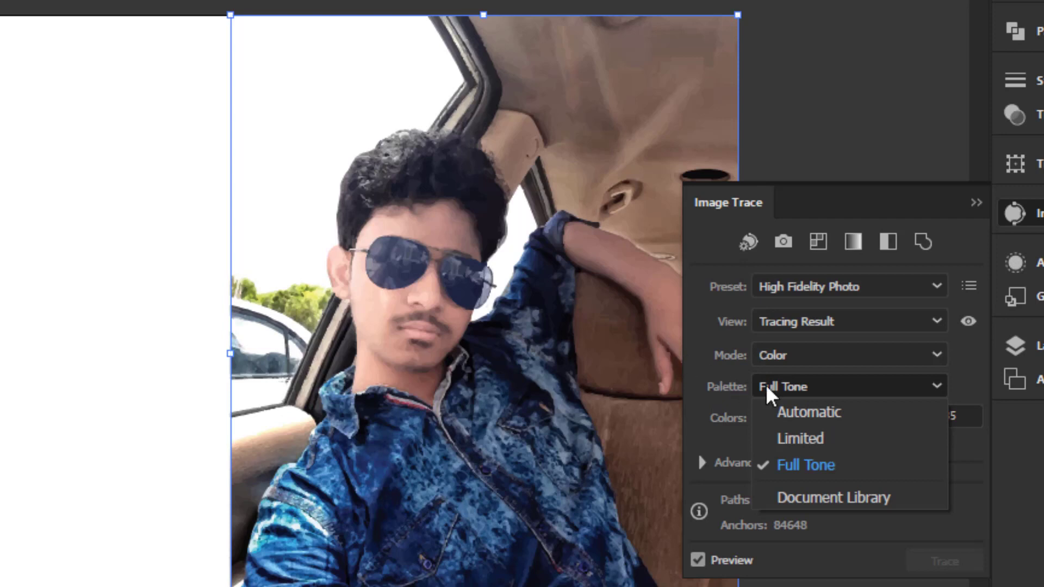
left_click(808, 414)
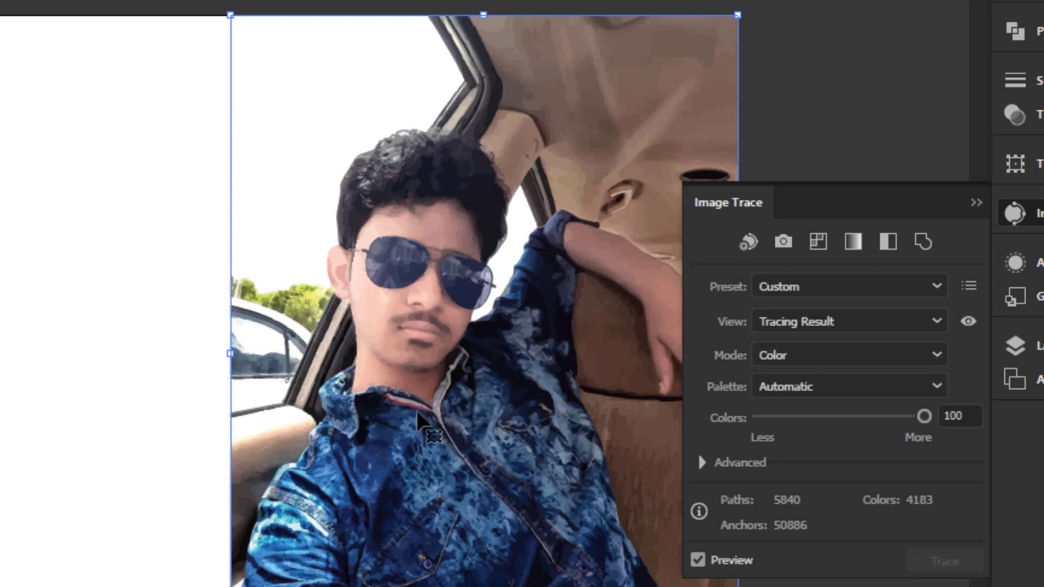
scroll(435, 242, "up", 4)
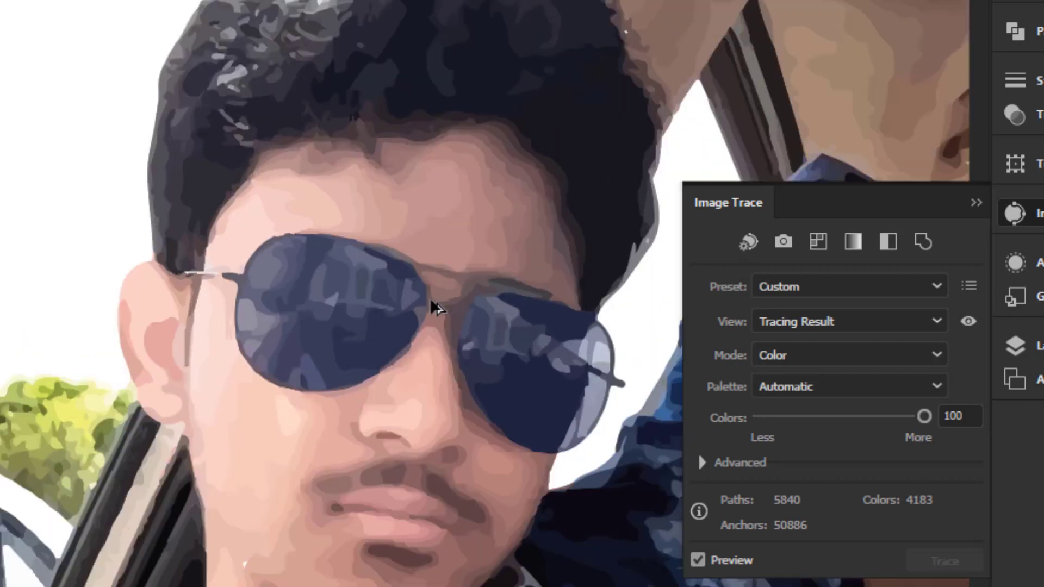
key("space")
left_click_drag(468, 404, 404, 301)
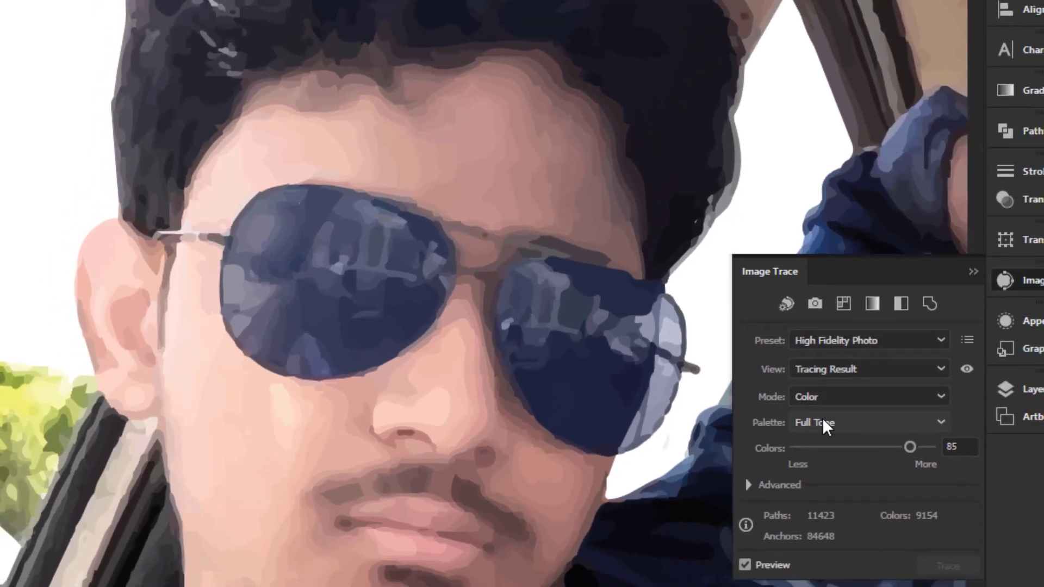
Keep the tracing palette at Full Tone and expand the advanced Image Trace options
left_click(822, 425)
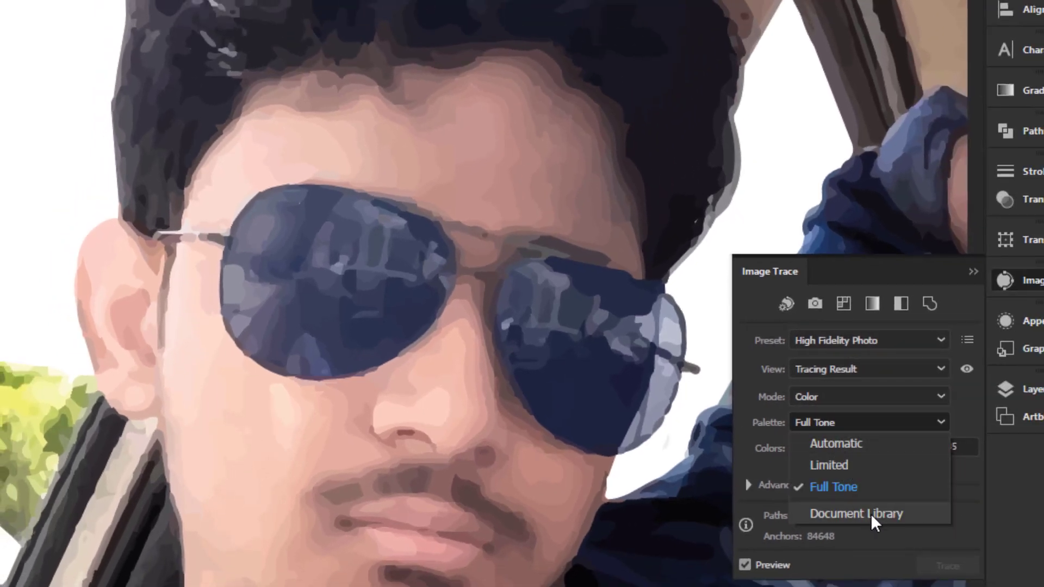
left_click(750, 429)
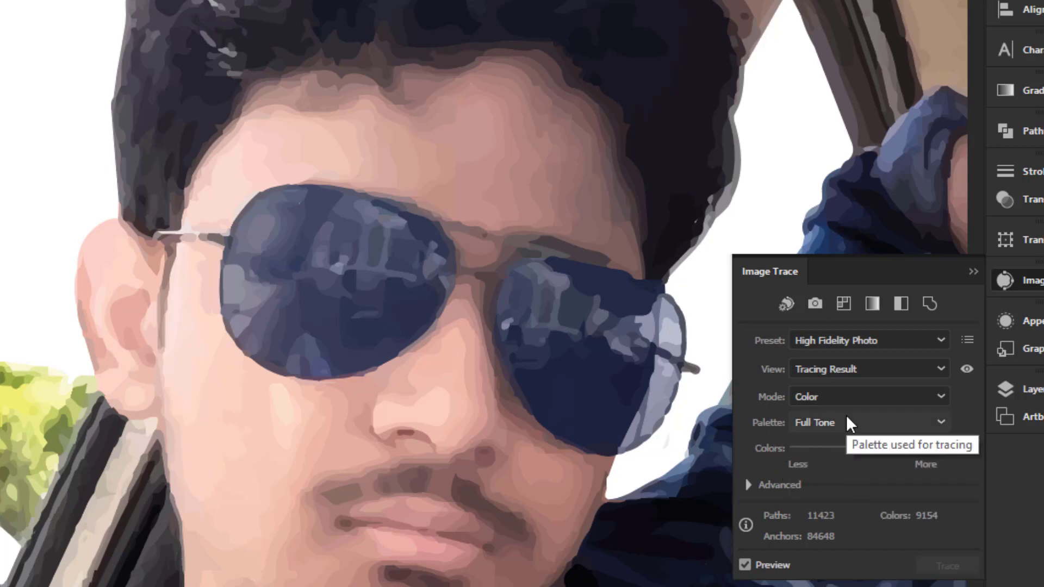
left_click(817, 422)
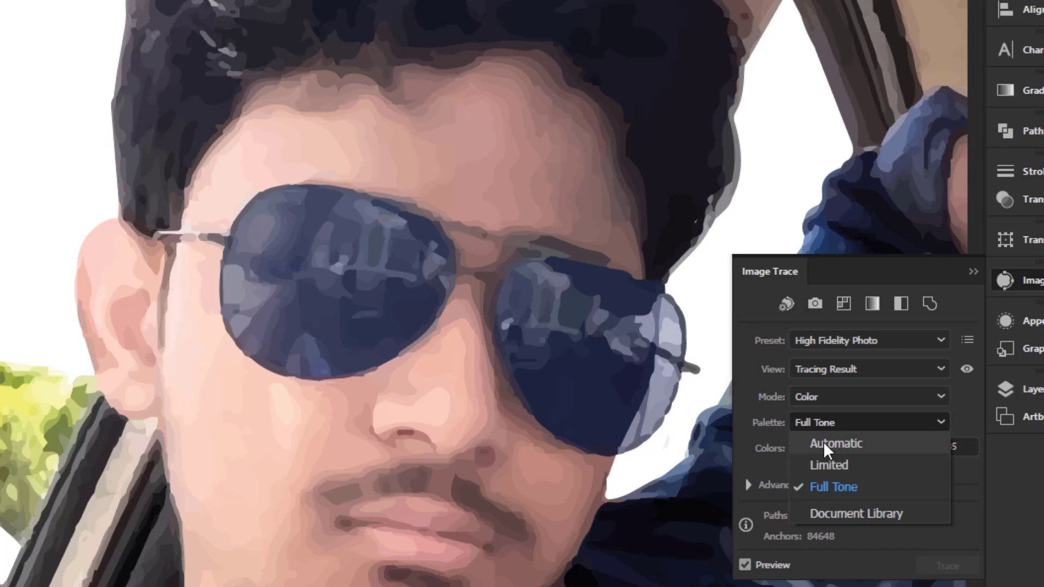
left_click(819, 488)
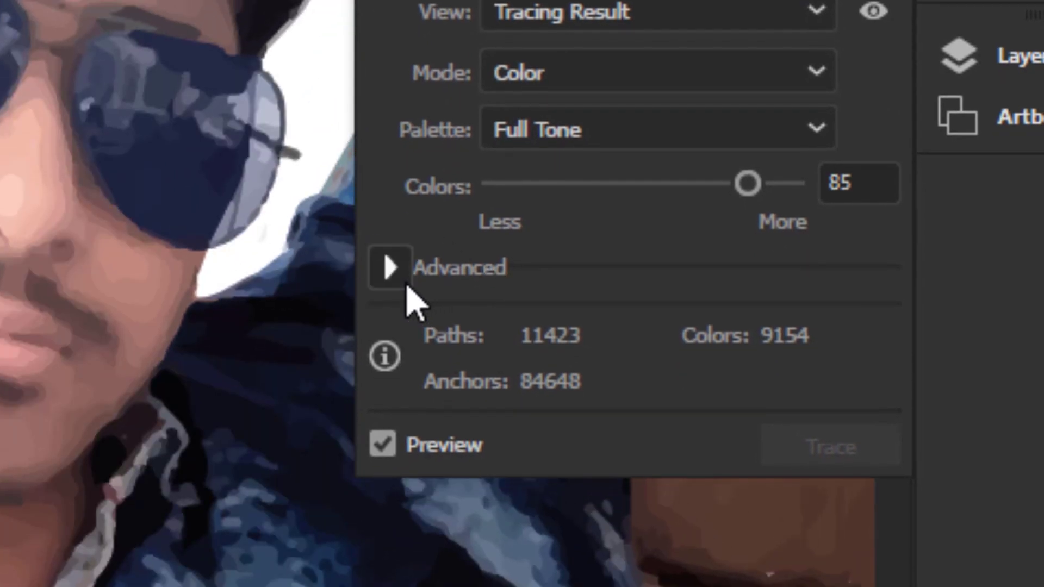
left_click(387, 265)
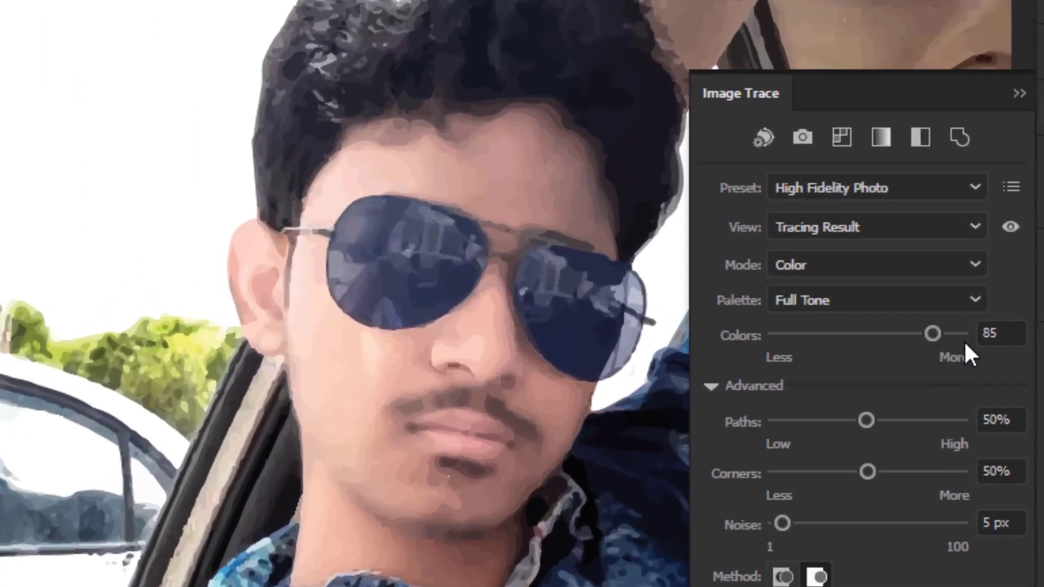
Try Colors values of 60, 15, 0 and 100 for the tracing to compare the photo's detail
left_click_drag(932, 334, 889, 333)
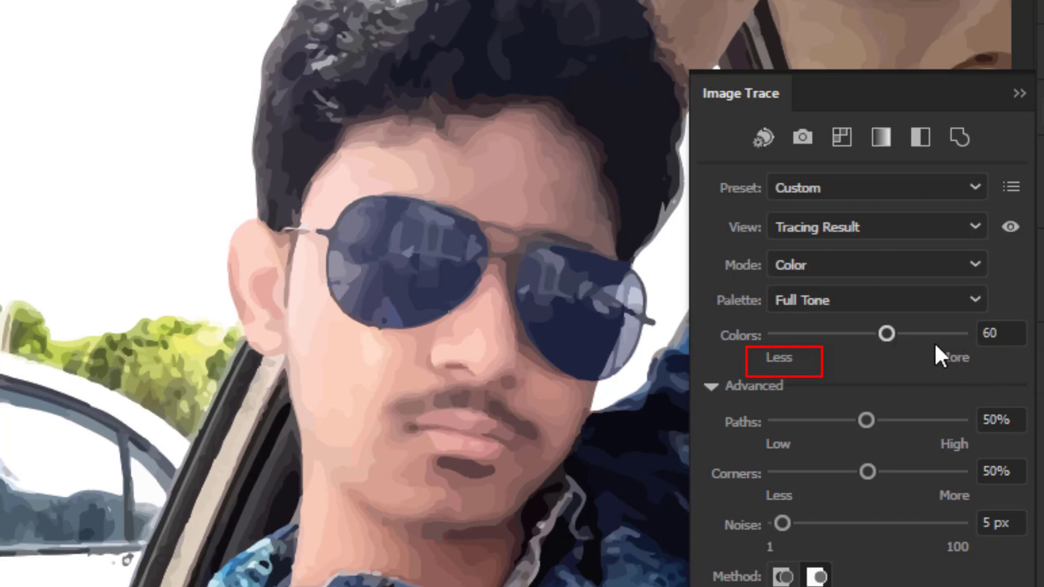
left_click_drag(883, 332, 799, 334)
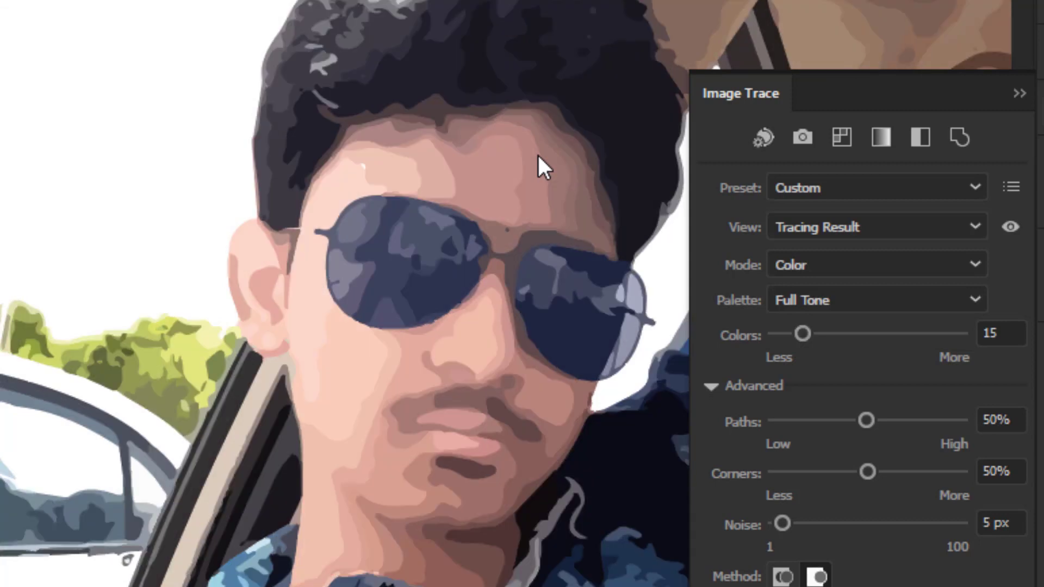
left_click_drag(803, 334, 757, 336)
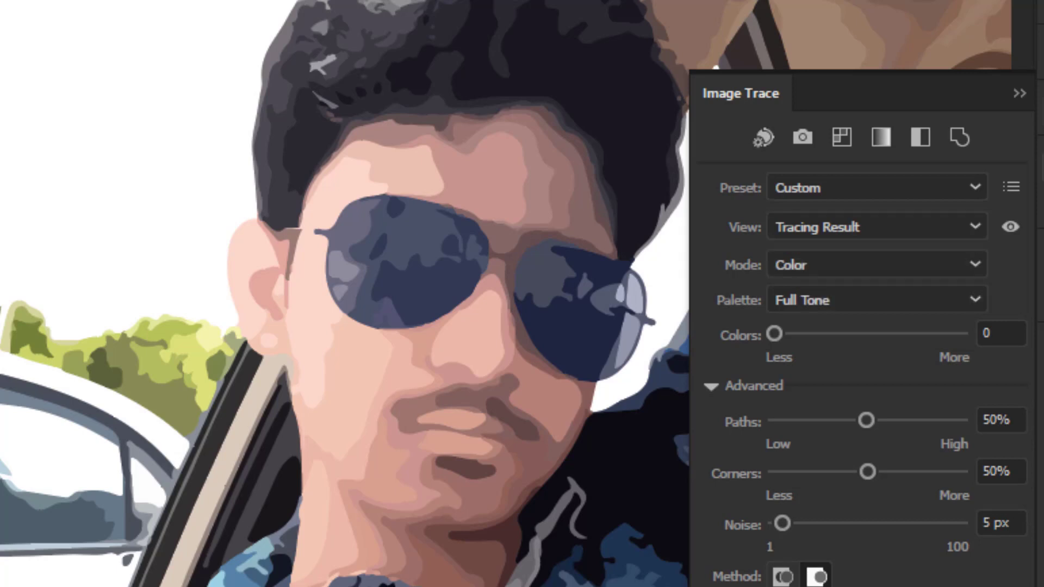
left_click_drag(775, 333, 1042, 334)
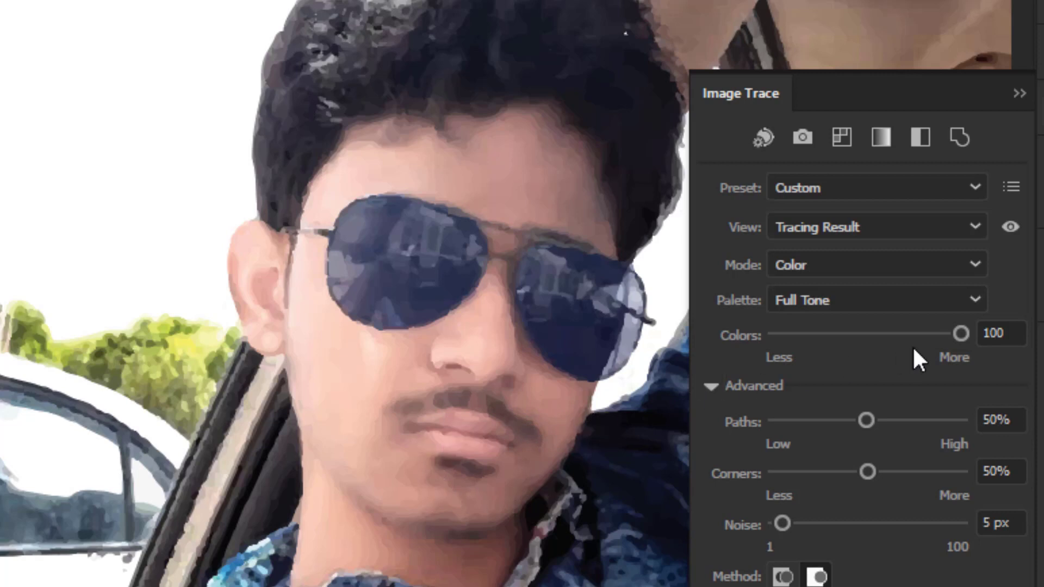
Set the tracing's Colors value back to 85
double_click(1002, 334)
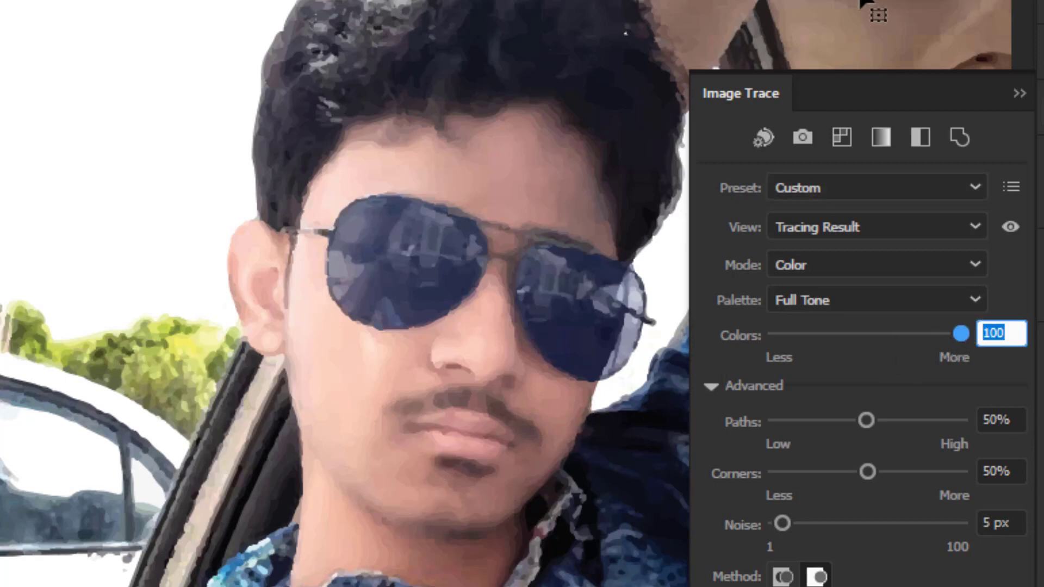
type("85")
key("Return")
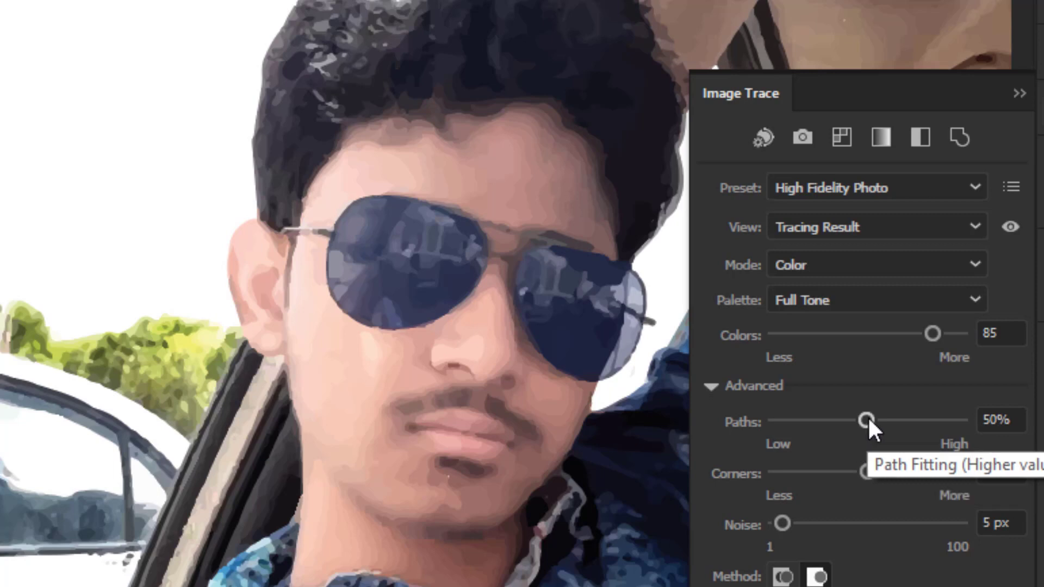
Try the tracing's Paths value at 26% and return it to 50%
left_click_drag(866, 421, 823, 422)
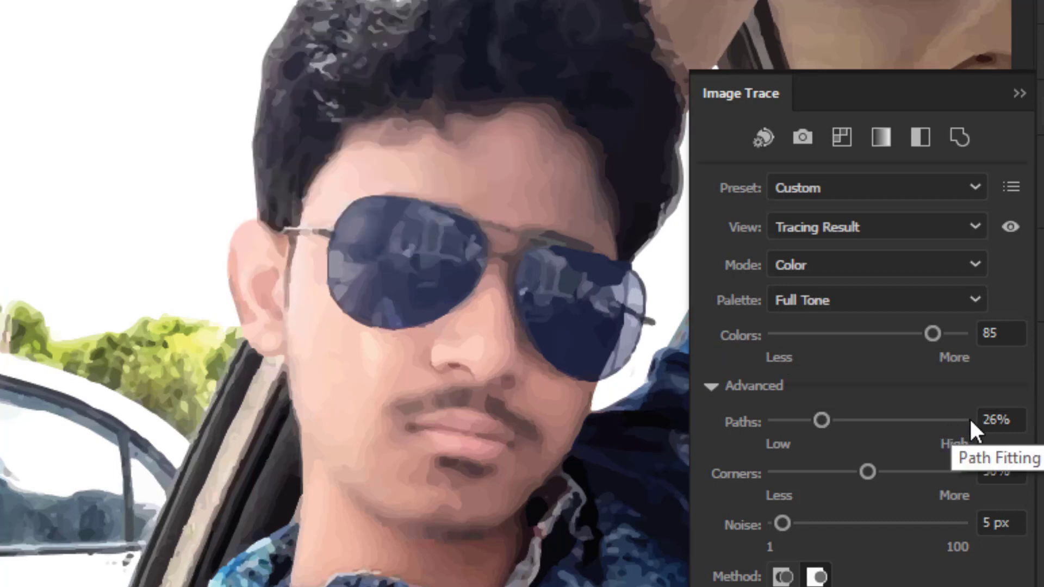
left_click_drag(962, 421, 978, 431)
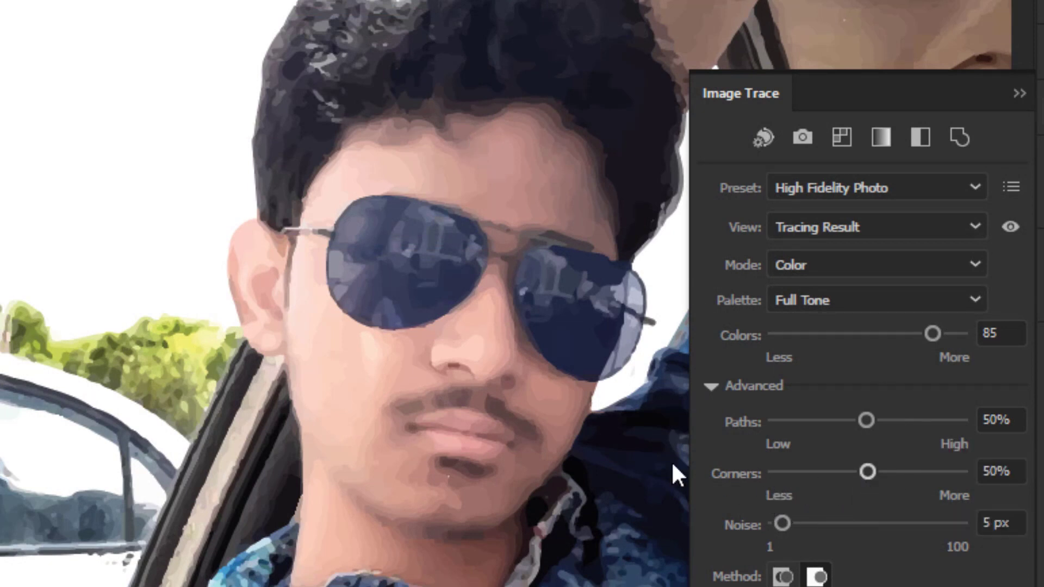
Try raising the tracing's Corners value to 91%
scroll(498, 372, "up", 5)
scroll(487, 364, "down", 4)
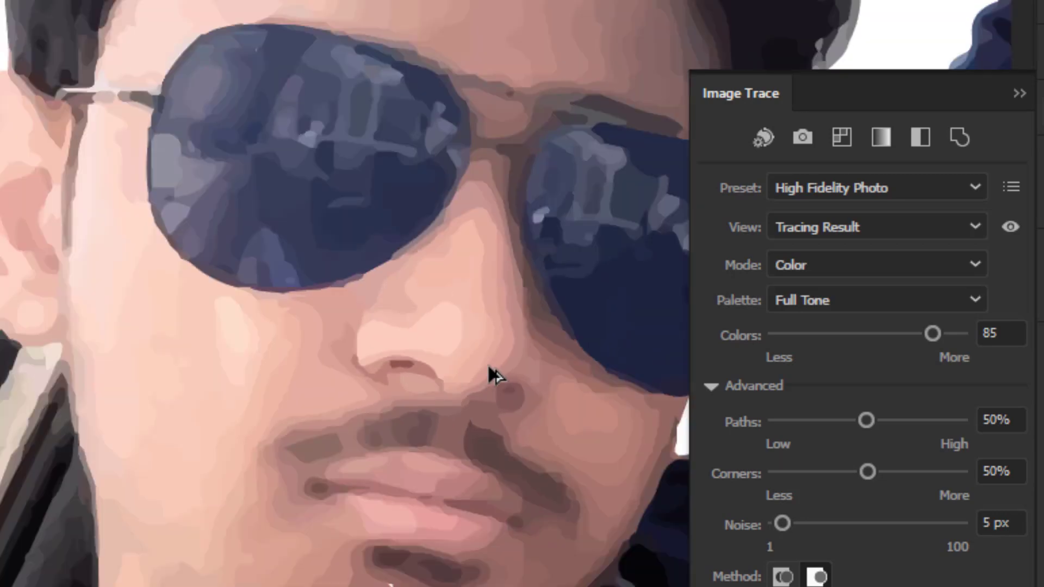
left_click_drag(583, 419, 577, 465)
scroll(577, 465, "down", 5)
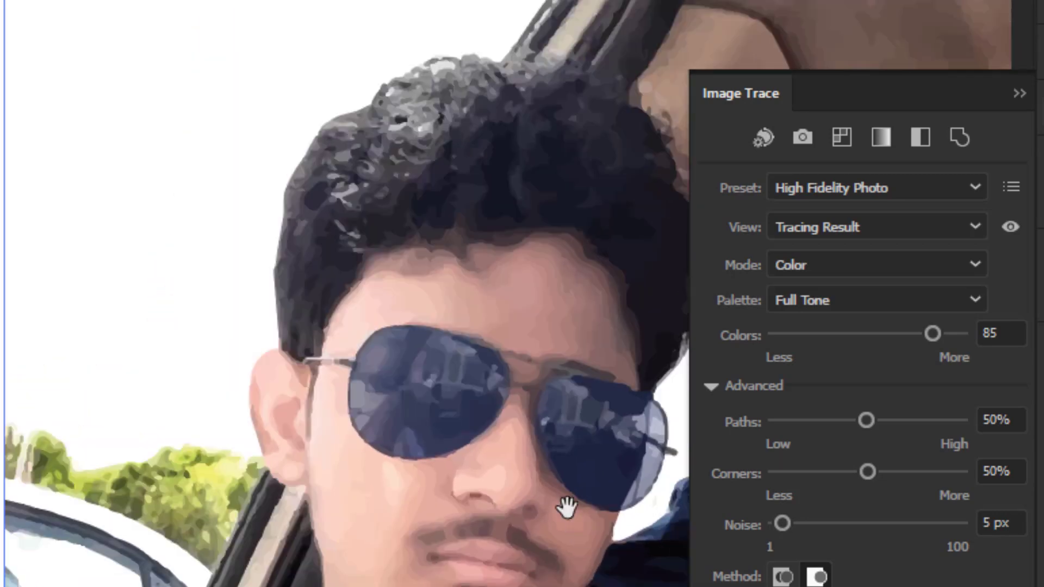
left_click_drag(565, 508, 547, 509)
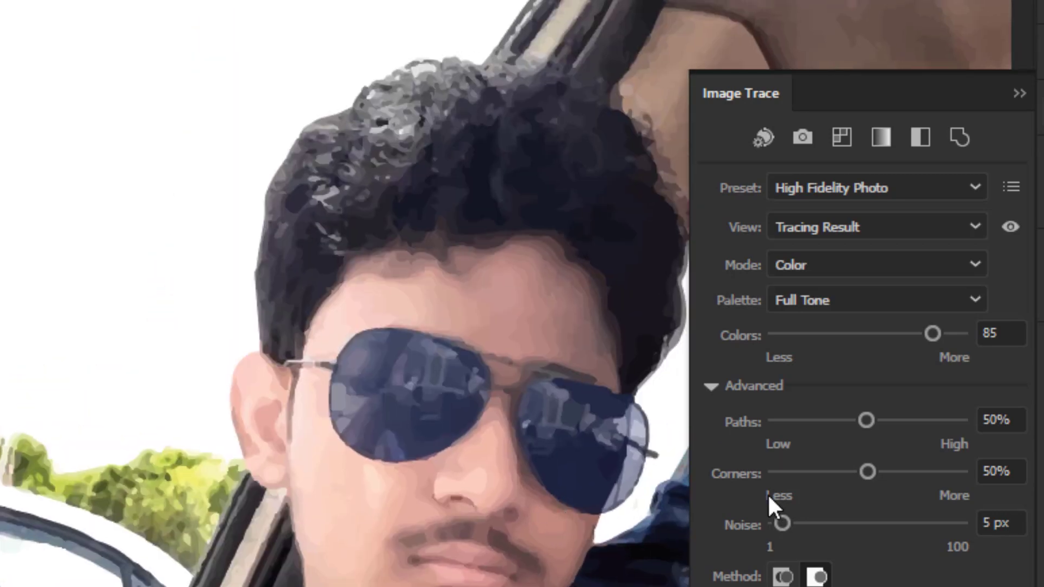
left_click_drag(868, 472, 910, 473)
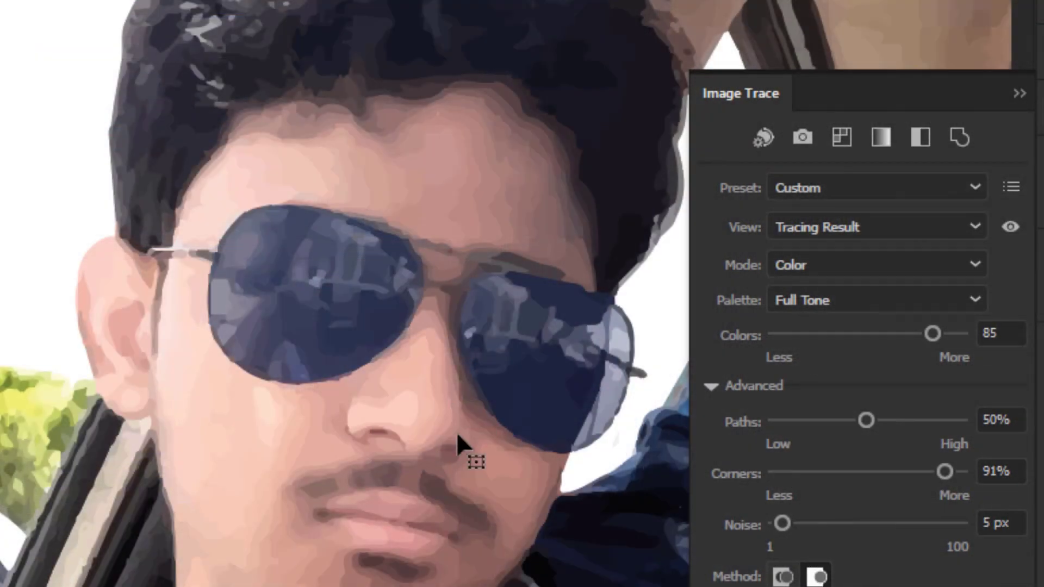
Examine the corners of the traced shapes around the nose, sunglasses and lips up close
scroll(456, 431, "up", 5)
left_click_drag(337, 284, 338, 484)
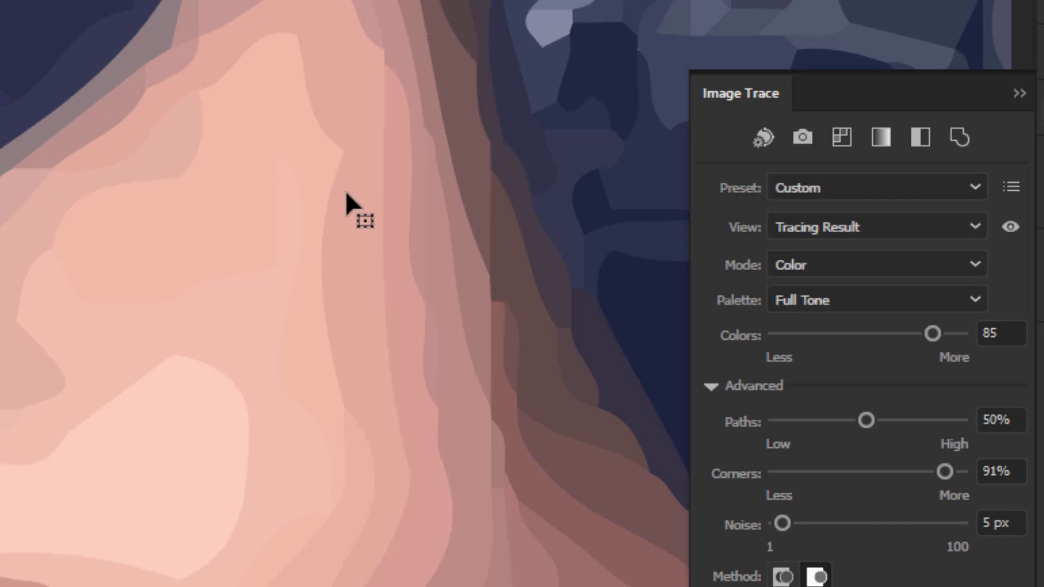
scroll(389, 251, "down", 2)
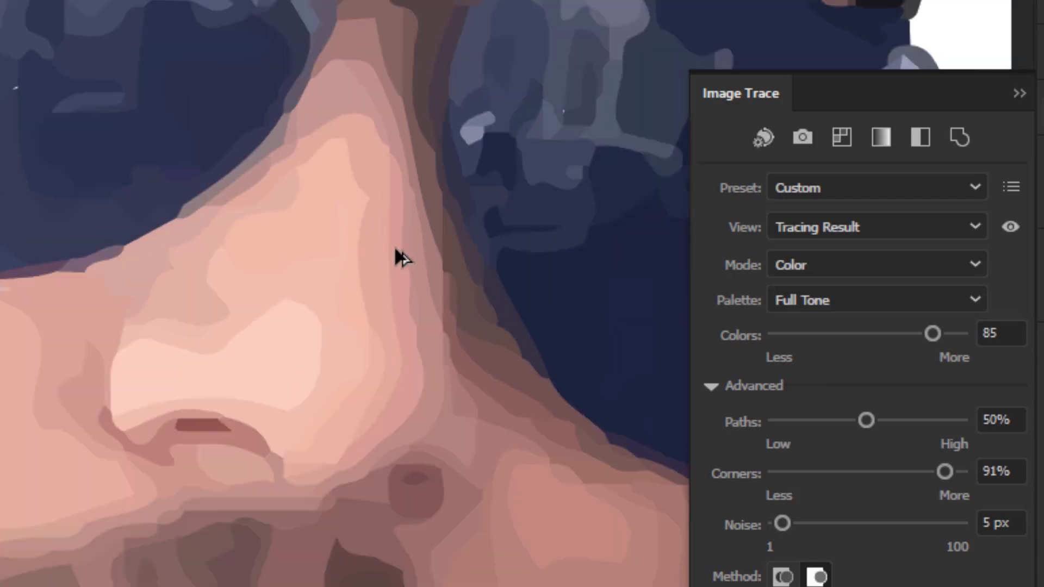
scroll(403, 237, "down", 2)
scroll(366, 350, "up", 2)
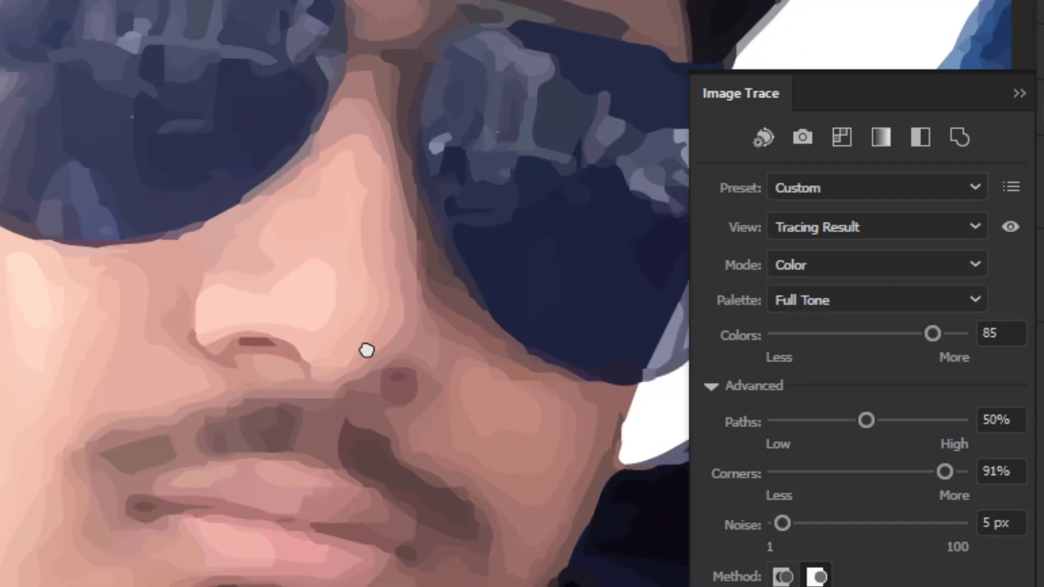
scroll(229, 468, "up", 2)
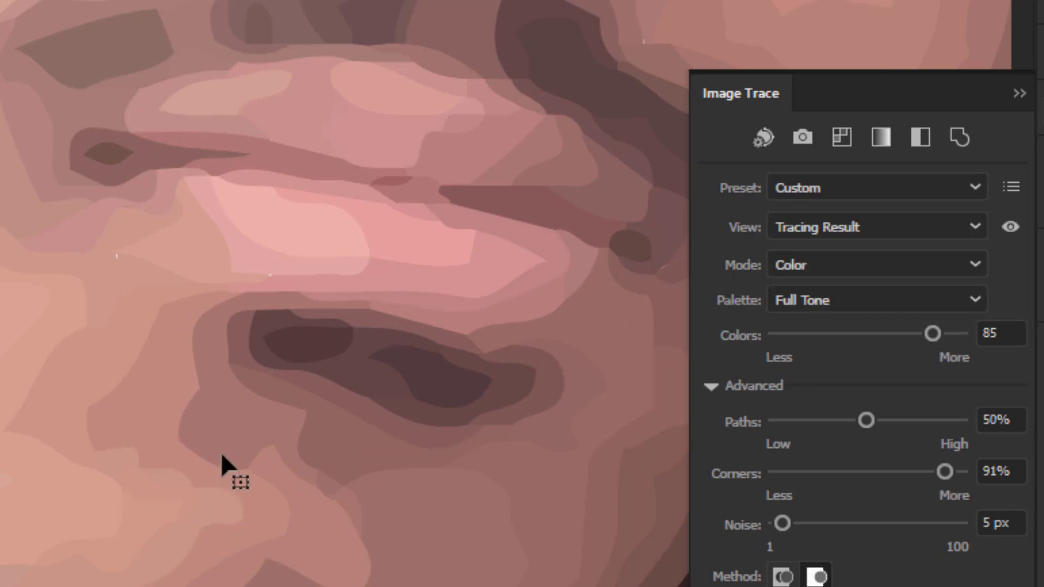
scroll(87, 574, "down", 4)
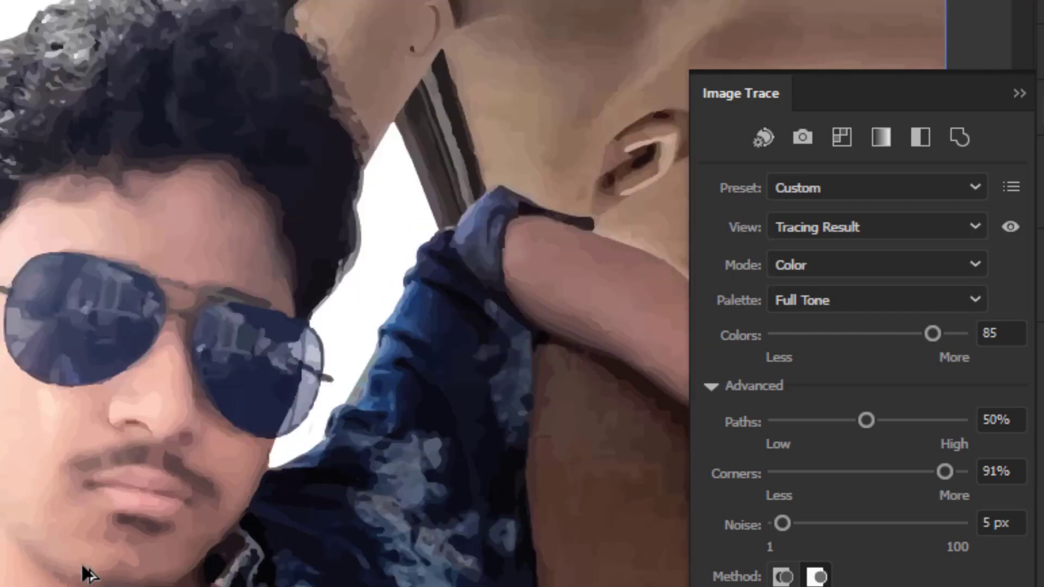
mouse_move(119, 562)
left_mouse_down()
mouse_move(315, 571)
mouse_move(357, 559)
left_mouse_up()
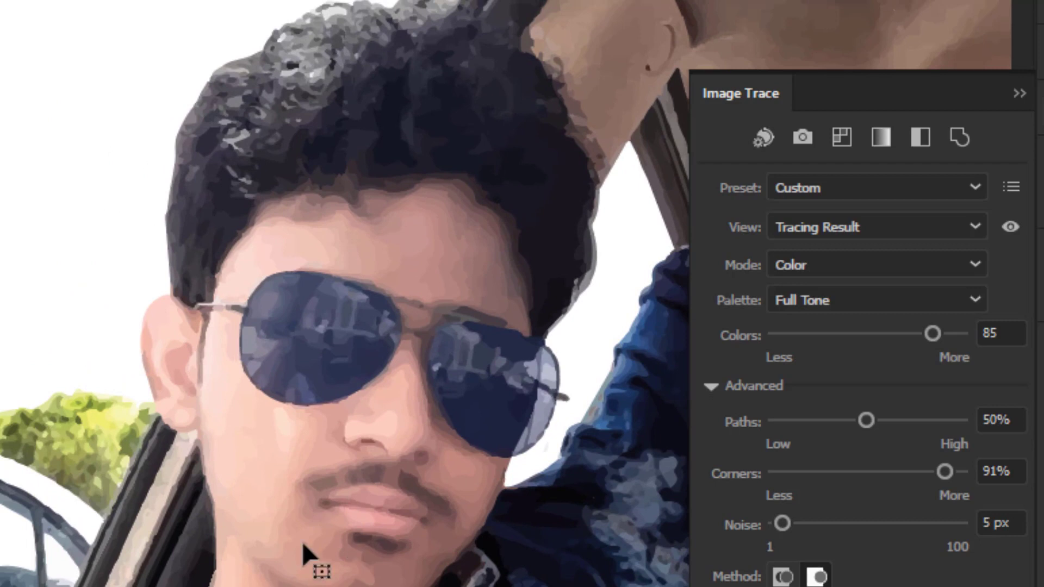
Set the tracing's Corners value back to 50%
double_click(1019, 465)
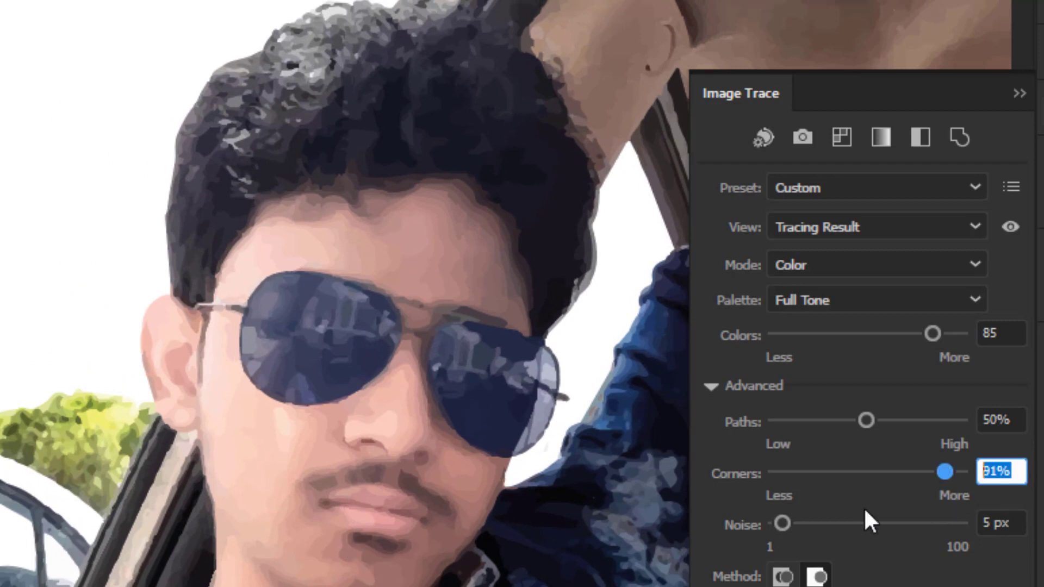
type("50")
key("Return")
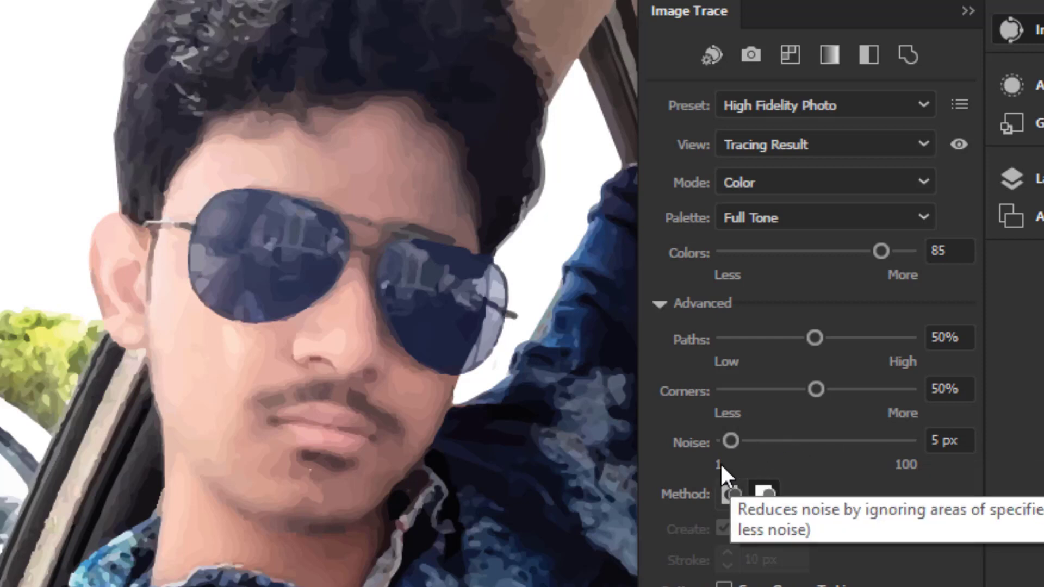
Try a Noise value of 65 px on the tracing with the sunglasses and mouth in close view
scroll(299, 361, "up", 5)
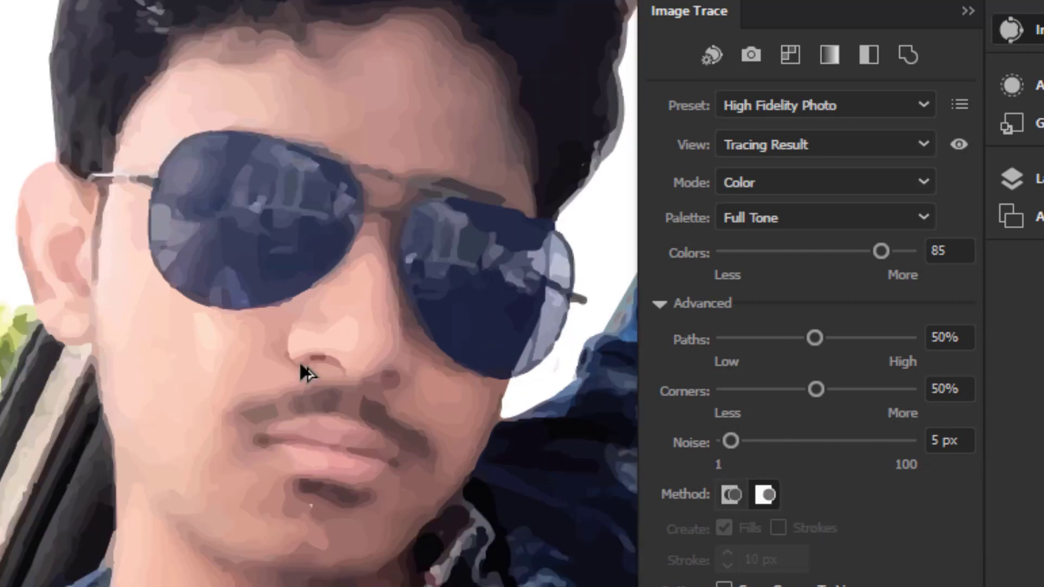
scroll(367, 374, "down", 5)
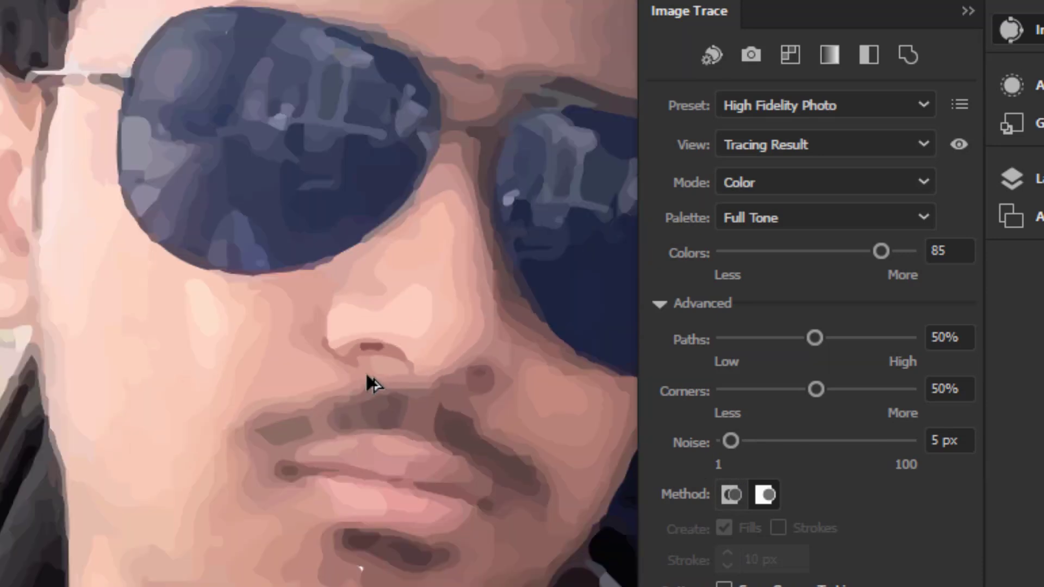
scroll(316, 388, "down", 5)
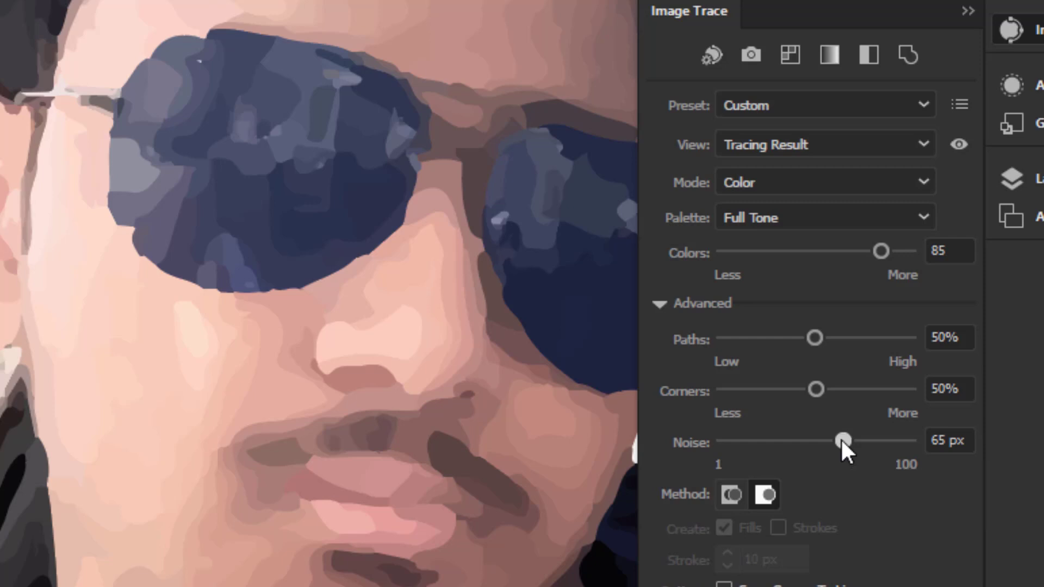
Set the tracing's Noise to 1 px and examine the whole face
left_click_drag(842, 441, 660, 435)
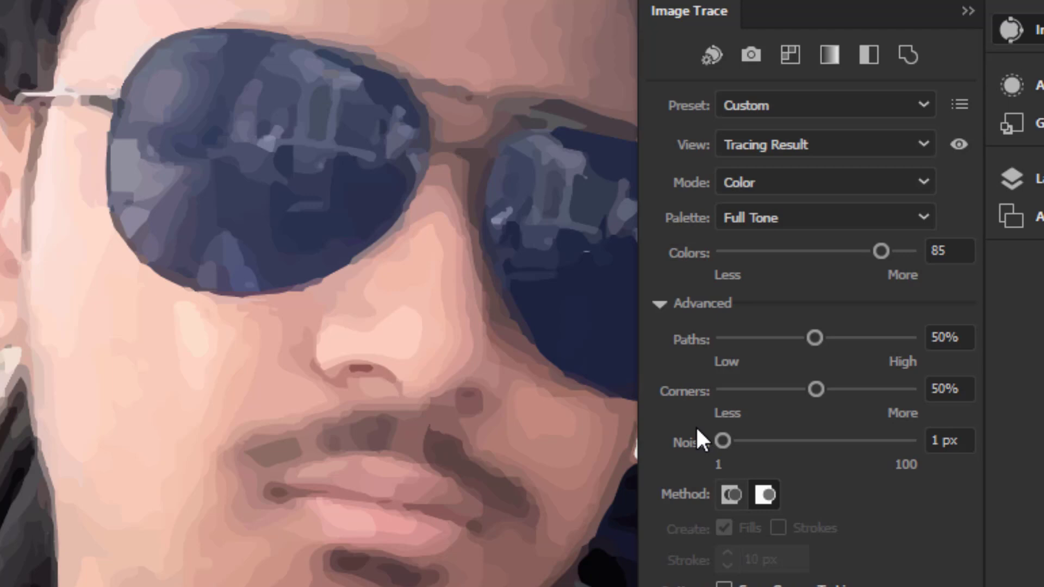
key("ctrl+minus")
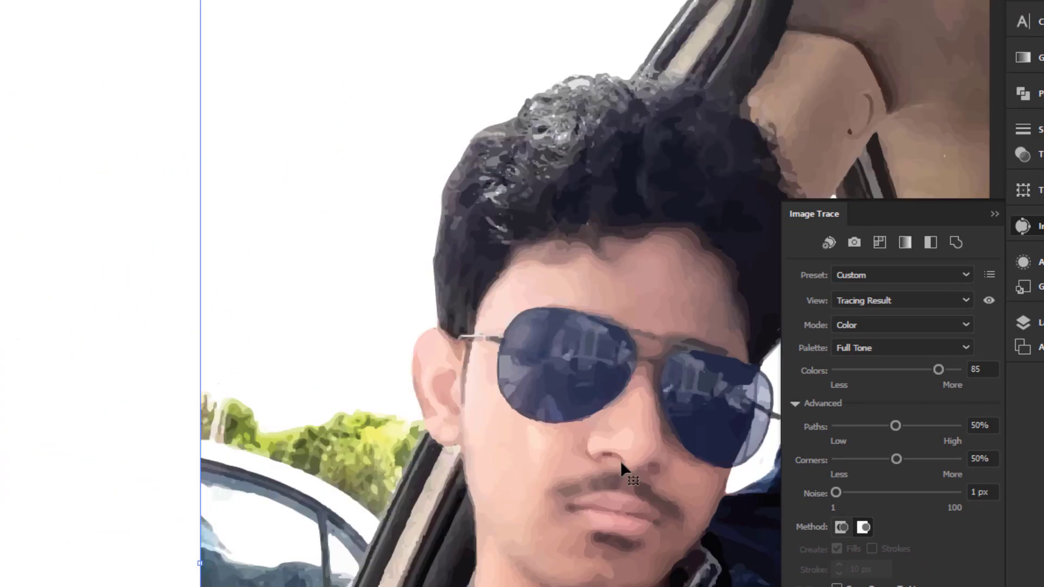
mouse_move(621, 461)
left_mouse_down()
mouse_move(598, 424)
mouse_move(585, 422)
left_mouse_up()
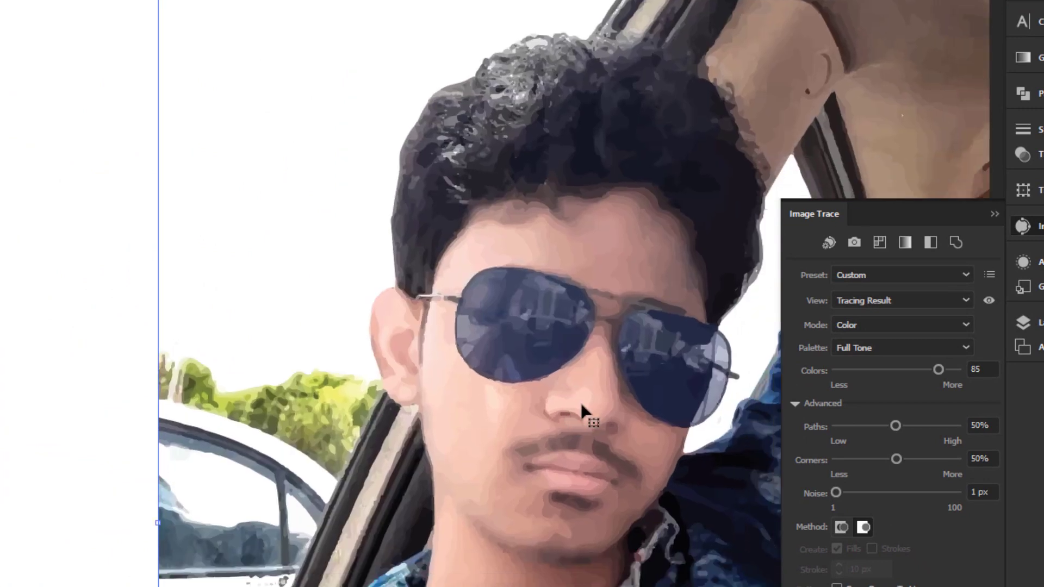